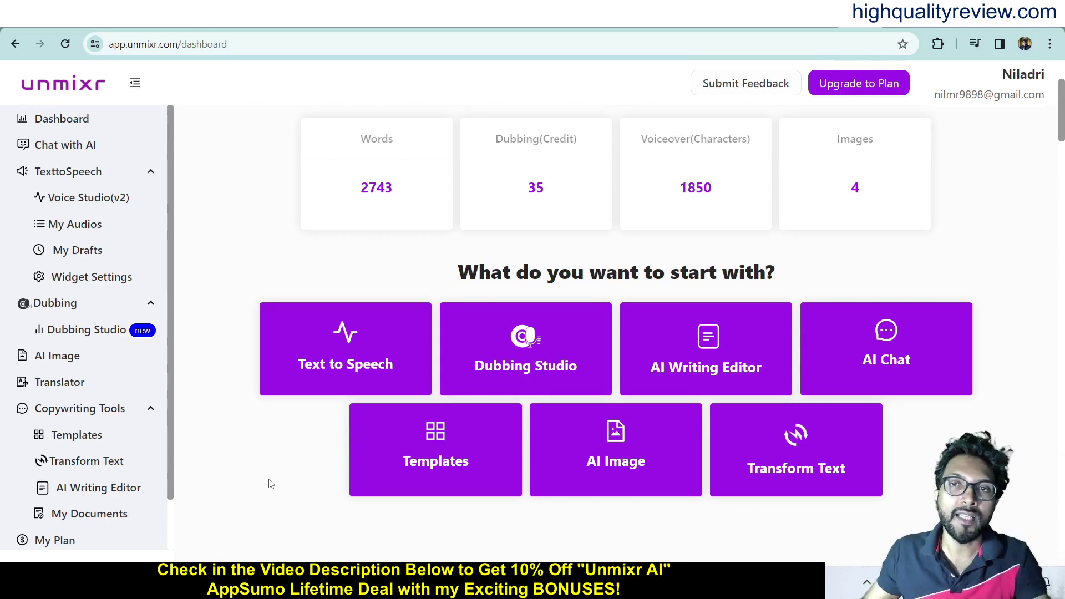
Step: Switch to the AppSumo page showing the $69 Unmixr AI lifetime deal
{"action": "left_click", "coordinate": [903, 30]}
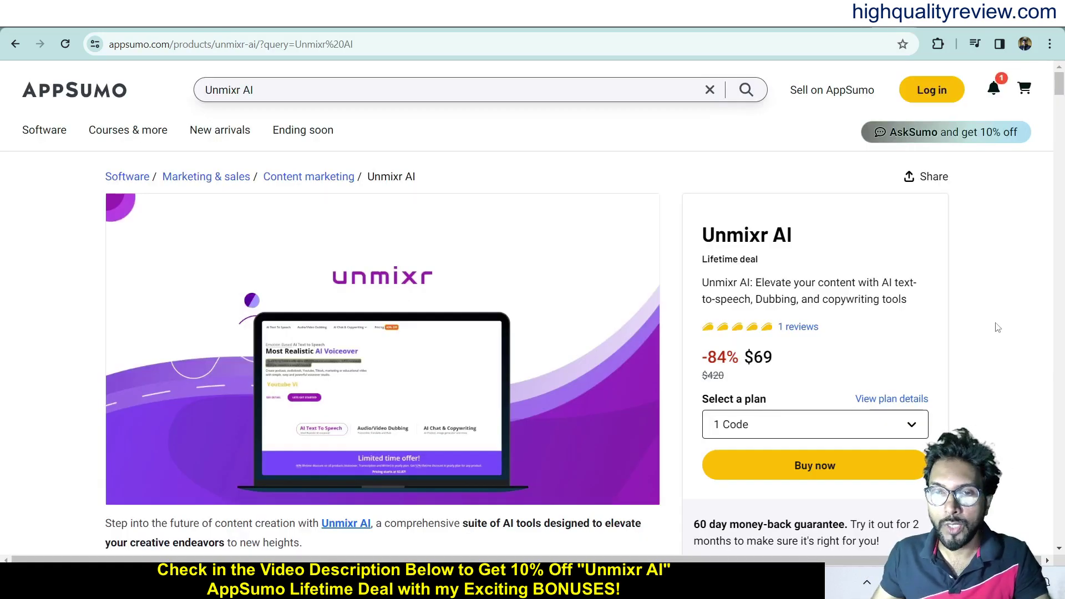
Step: Review the AppSumo deal from the $69 price down through features, terms and Plan 1/Plan 2 pricing
{"action": "double_click", "coordinate": [749, 364]}
{"action": "left_click", "coordinate": [830, 352]}
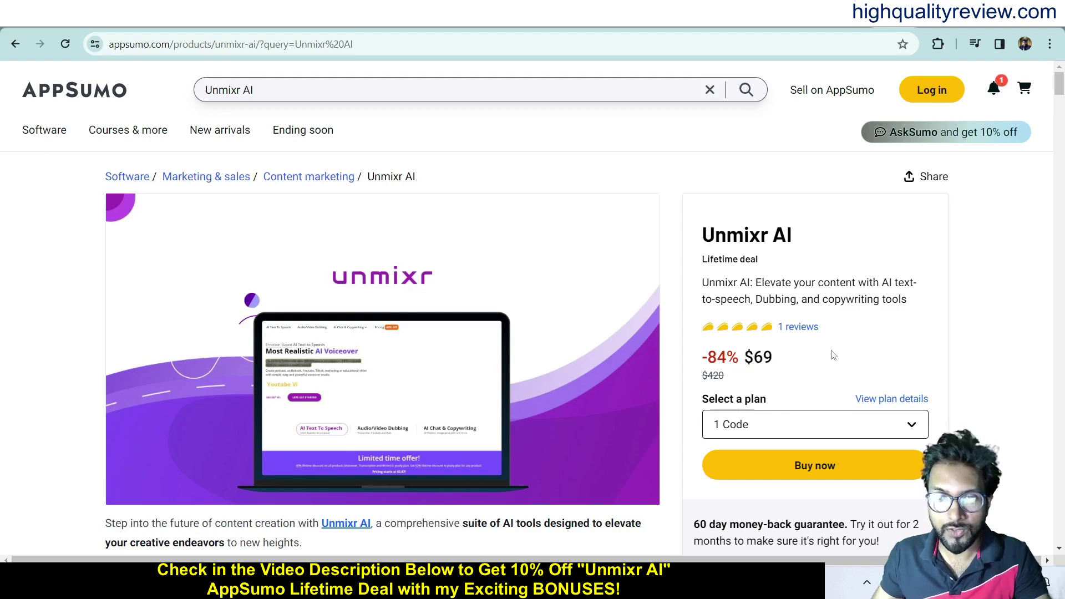
{"action": "scroll", "coordinate": [647, 344], "scroll_direction": "down", "scroll_amount": 8}
{"action": "scroll", "coordinate": [651, 345], "scroll_direction": "down", "scroll_amount": 3}
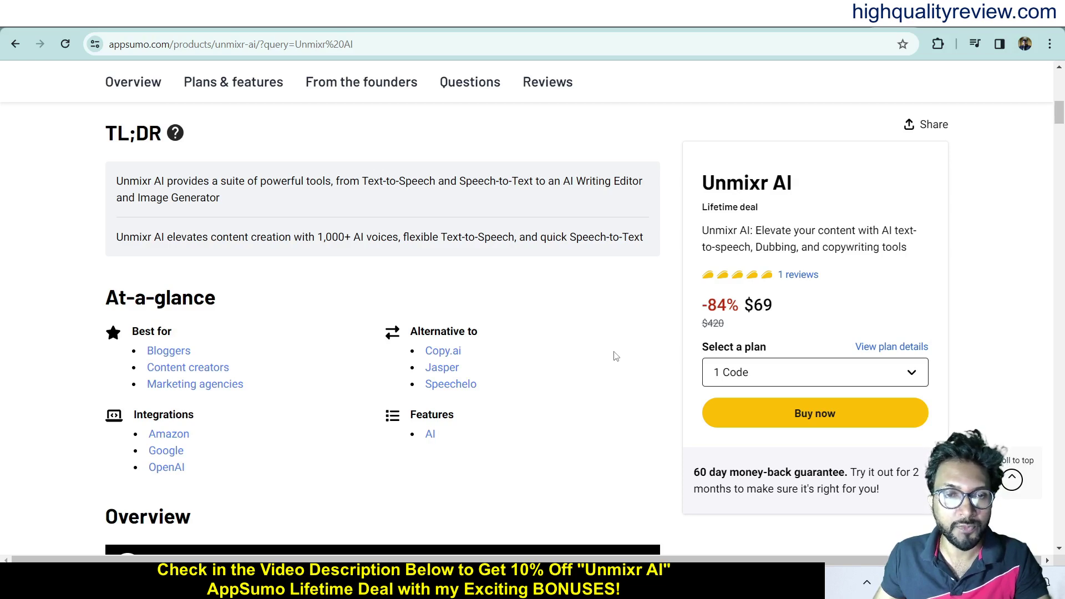
{"action": "scroll", "coordinate": [615, 356], "scroll_direction": "down", "scroll_amount": 15}
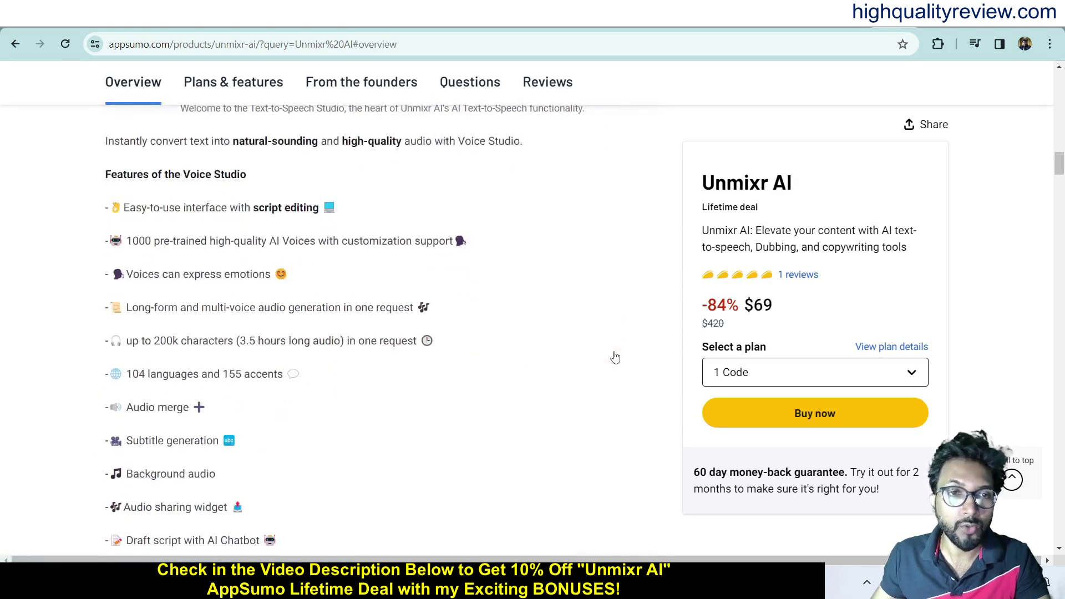
{"action": "scroll", "coordinate": [616, 356], "scroll_direction": "down", "scroll_amount": 15}
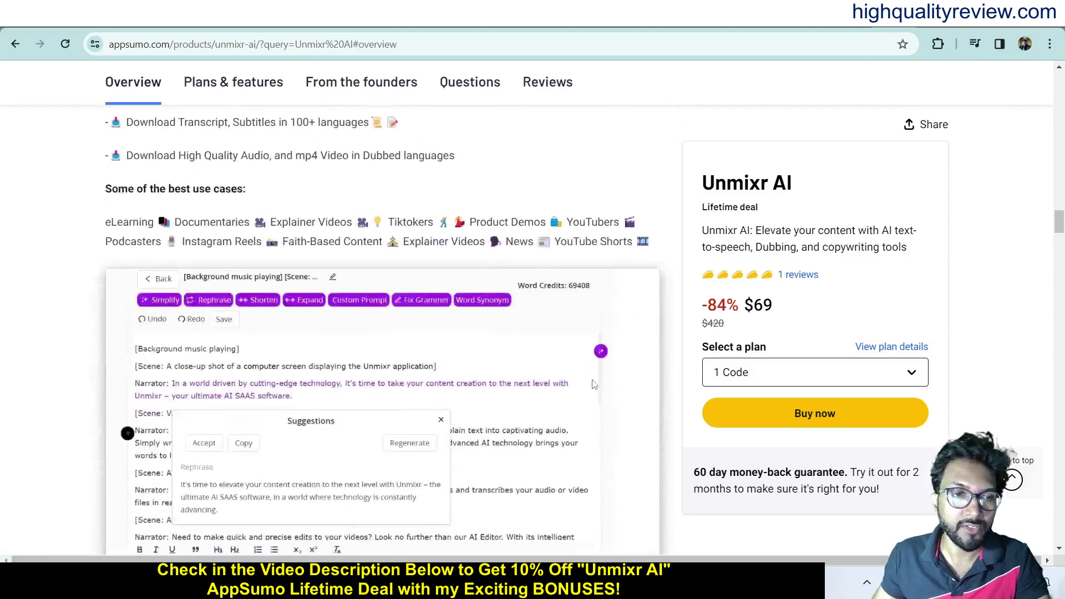
{"action": "scroll", "coordinate": [594, 384], "scroll_direction": "down", "scroll_amount": 15}
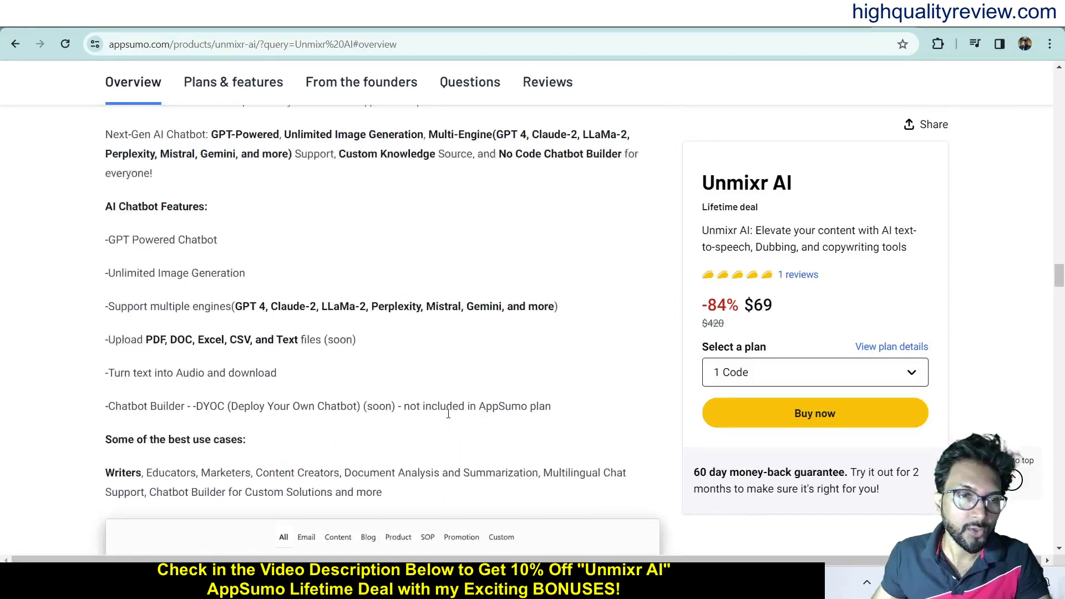
{"action": "scroll", "coordinate": [448, 413], "scroll_direction": "down", "scroll_amount": 10}
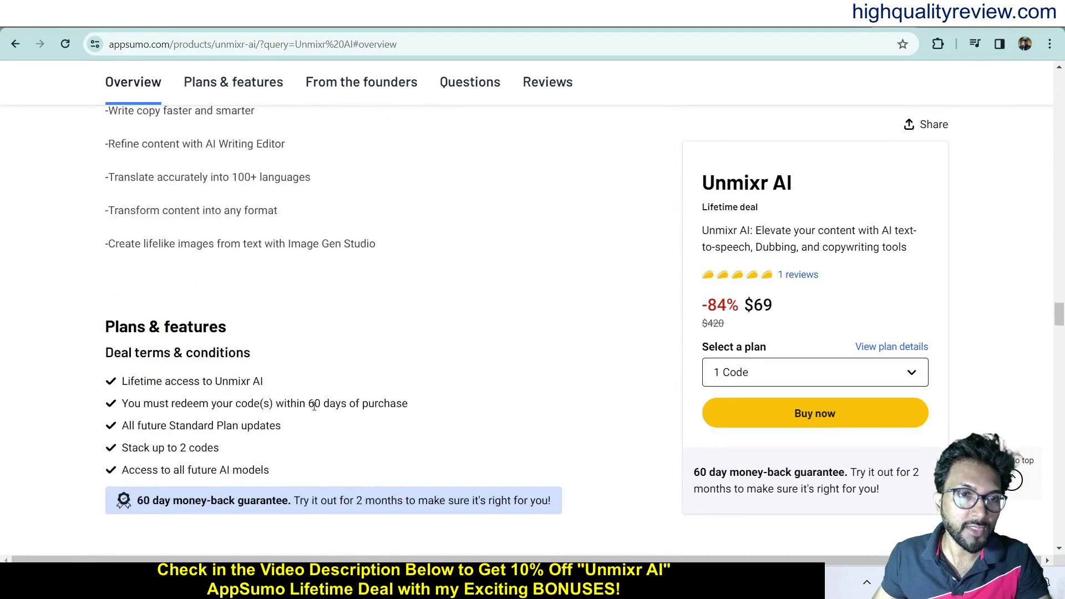
{"action": "scroll", "coordinate": [314, 406], "scroll_direction": "down", "scroll_amount": 9}
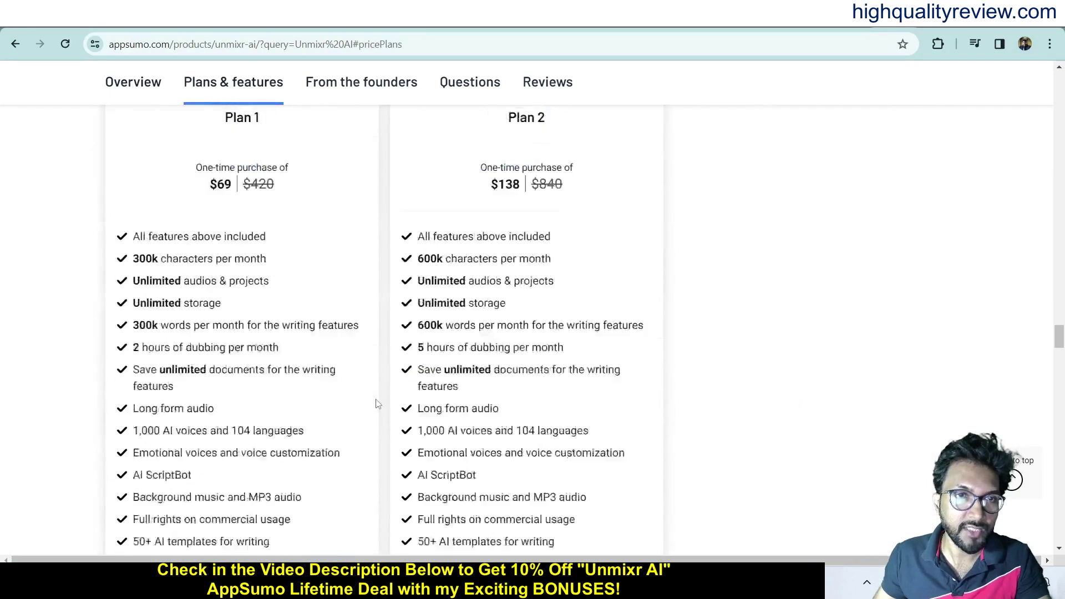
{"action": "scroll", "coordinate": [377, 404], "scroll_direction": "up", "scroll_amount": 8}
{"action": "scroll", "coordinate": [377, 403], "scroll_direction": "down", "scroll_amount": 2}
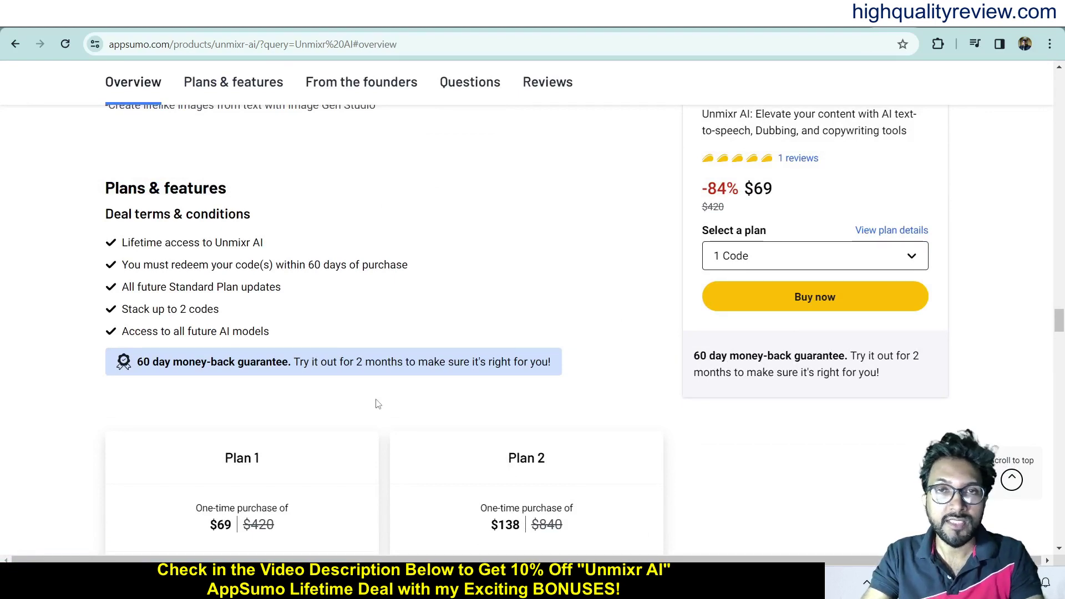
{"action": "scroll", "coordinate": [377, 404], "scroll_direction": "down", "scroll_amount": 7}
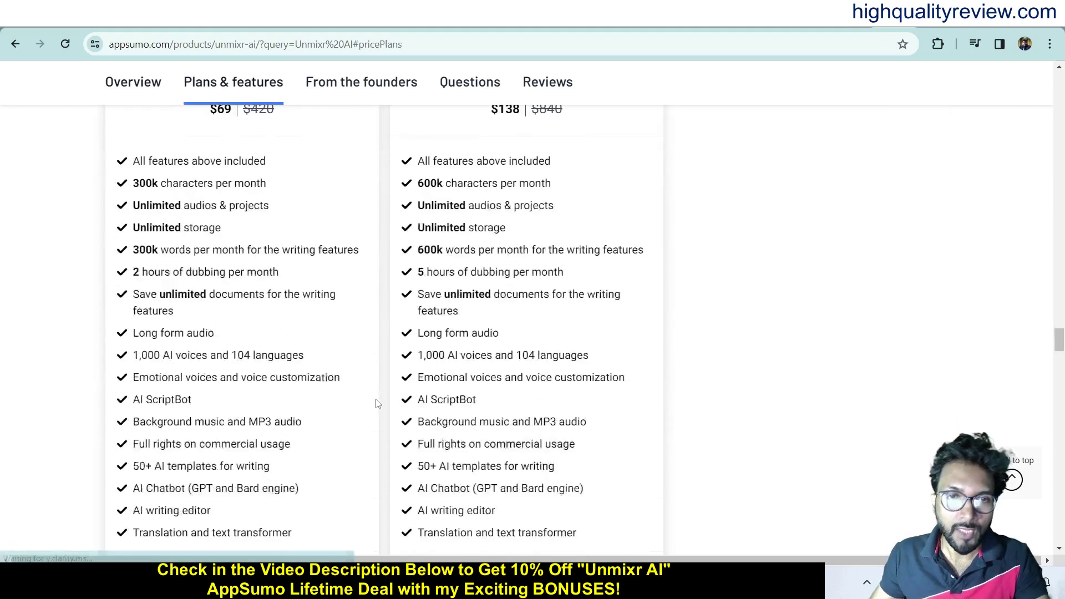
{"action": "scroll", "coordinate": [377, 403], "scroll_direction": "up", "scroll_amount": 5}
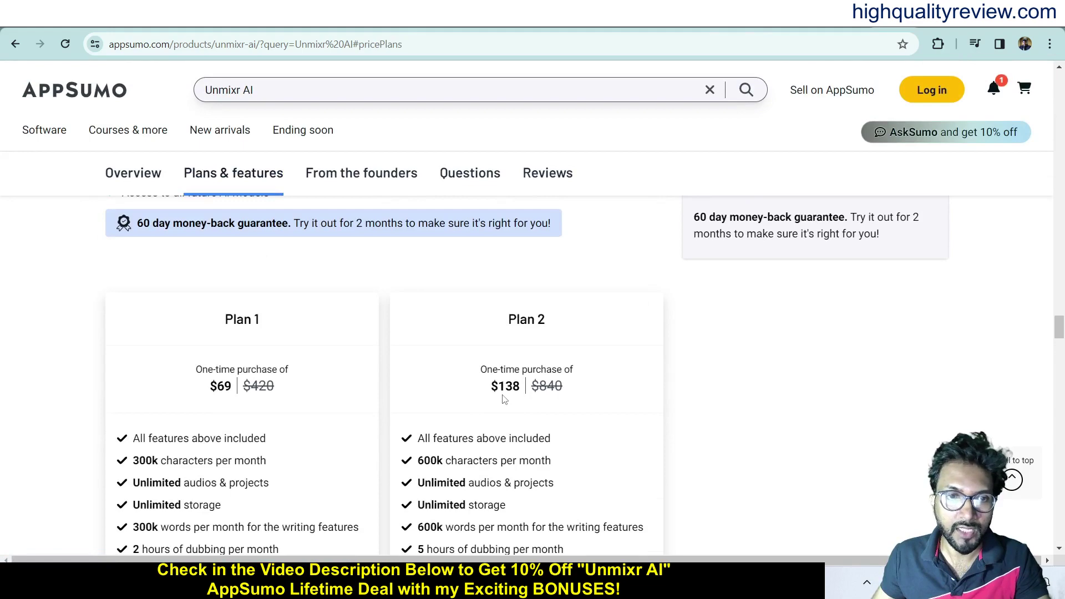
{"action": "scroll", "coordinate": [504, 399], "scroll_direction": "down", "scroll_amount": 4}
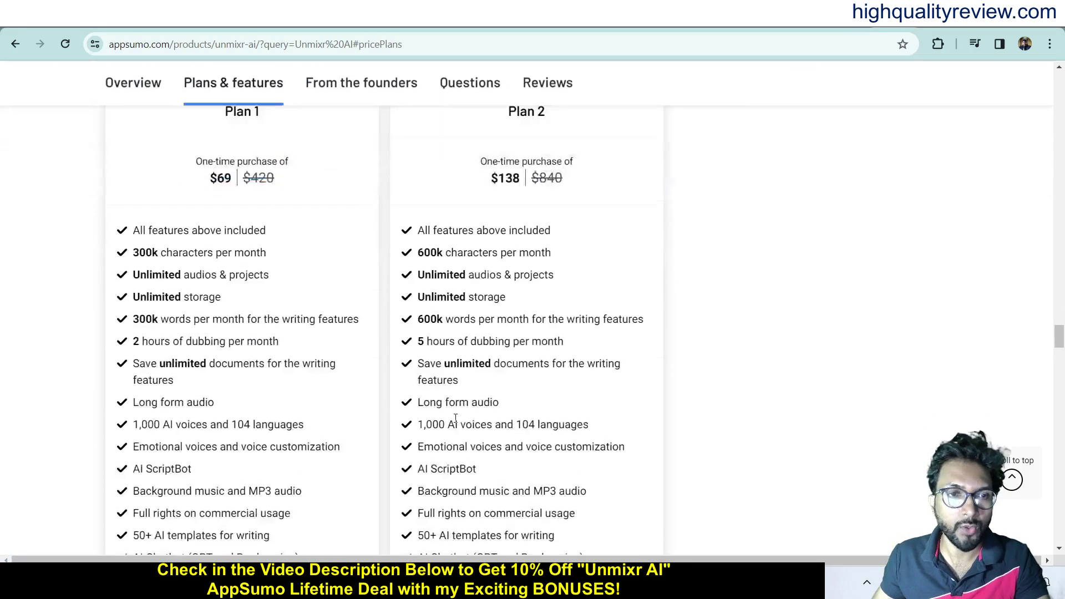
{"action": "scroll", "coordinate": [456, 419], "scroll_direction": "up", "scroll_amount": 3}
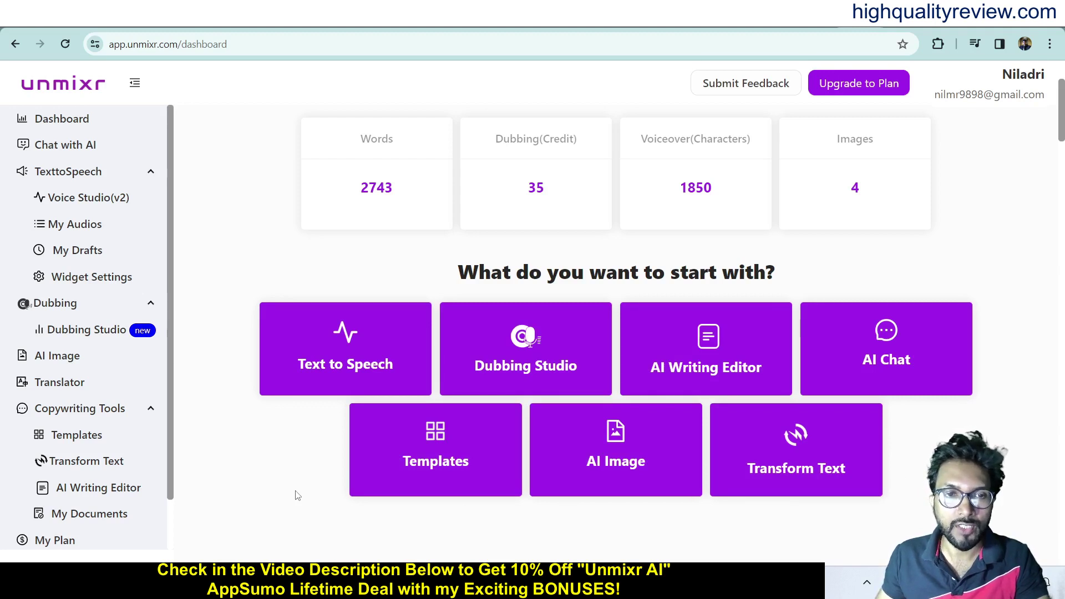
Step: Open the Text to Speech studio and create a new project named 'Weight loss'
{"action": "left_click", "coordinate": [326, 371]}
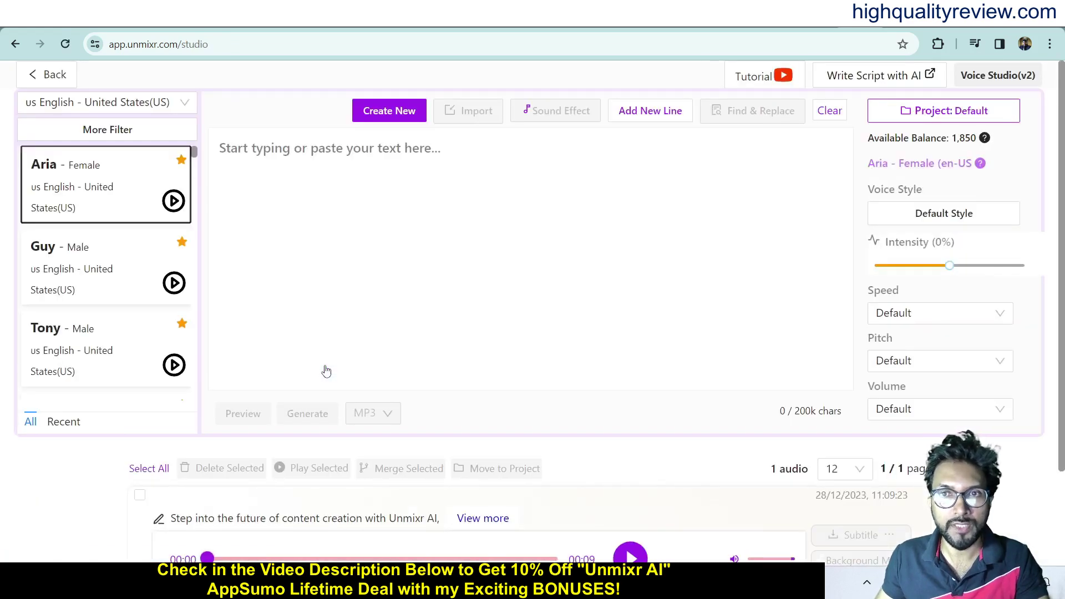
{"action": "left_click", "coordinate": [934, 117]}
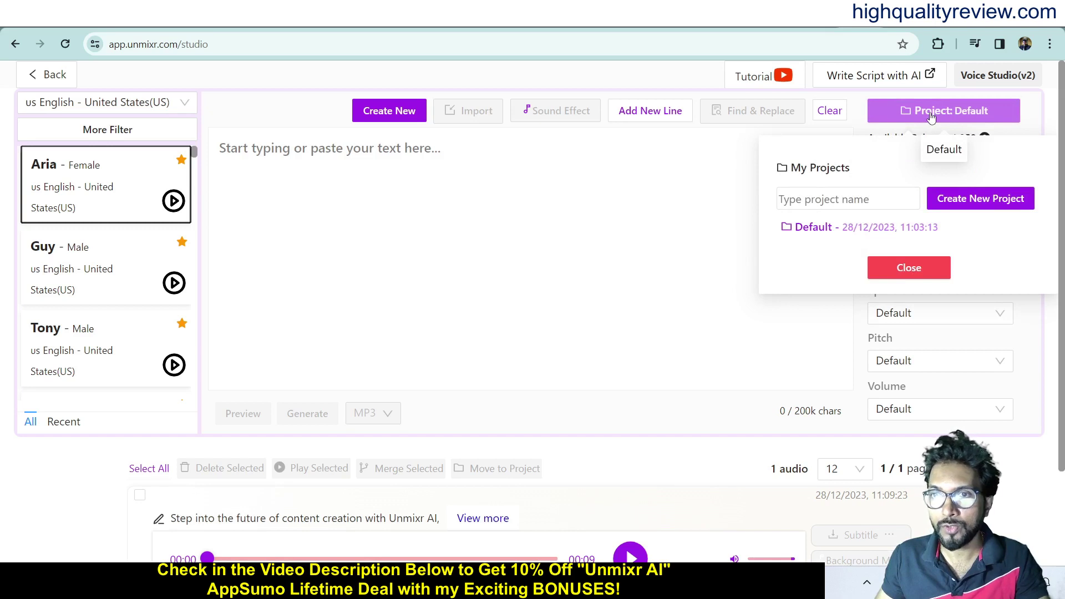
{"action": "left_click", "coordinate": [972, 205]}
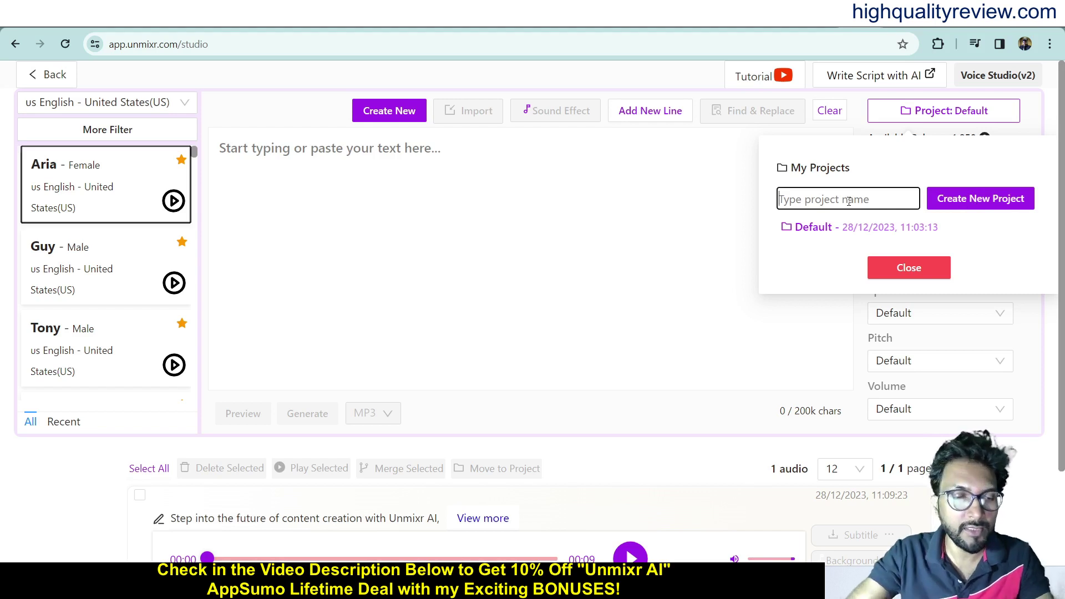
{"action": "type", "text": "Weig"}
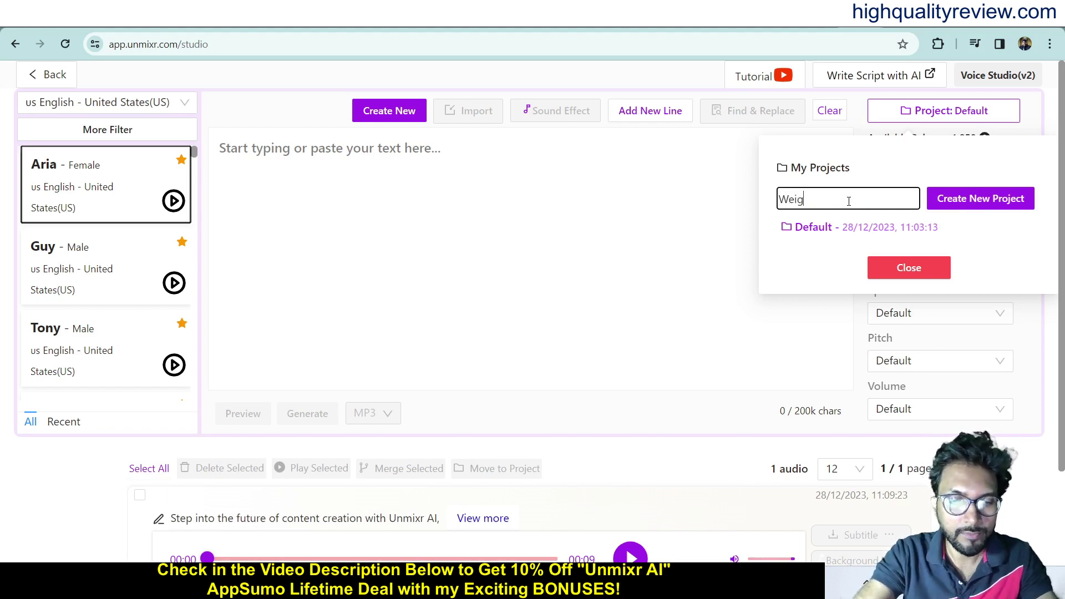
{"action": "type", "text": "ht loss"}
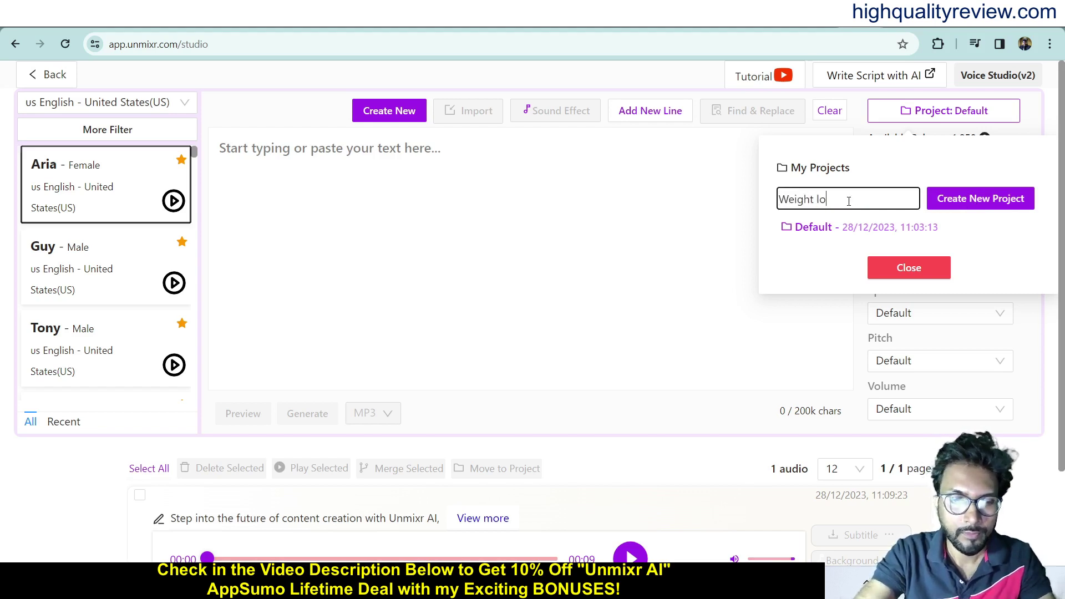
{"action": "left_click", "coordinate": [981, 205]}
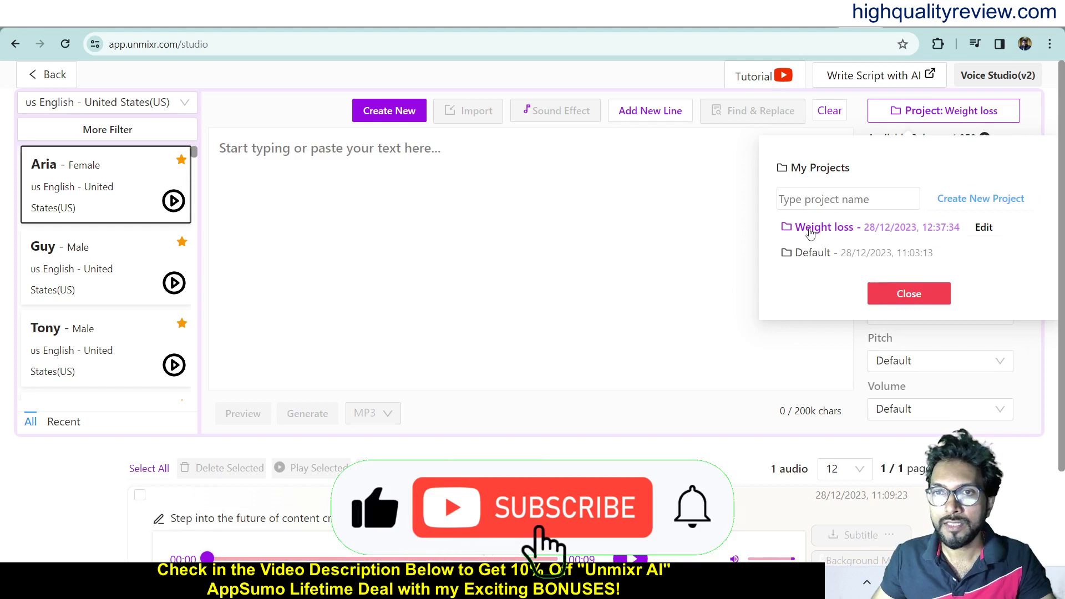
{"action": "left_click", "coordinate": [650, 218]}
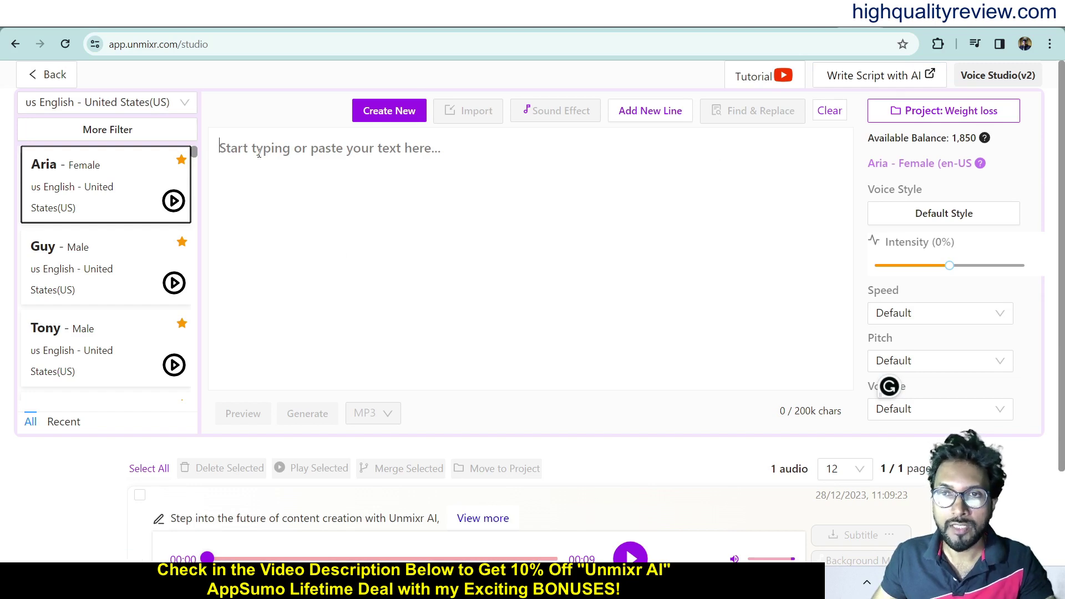
Step: Draft the AI chat prompt 'Write a small paragraph on "how to lose belly fat"', fixing the typo
{"action": "left_click", "coordinate": [843, 82]}
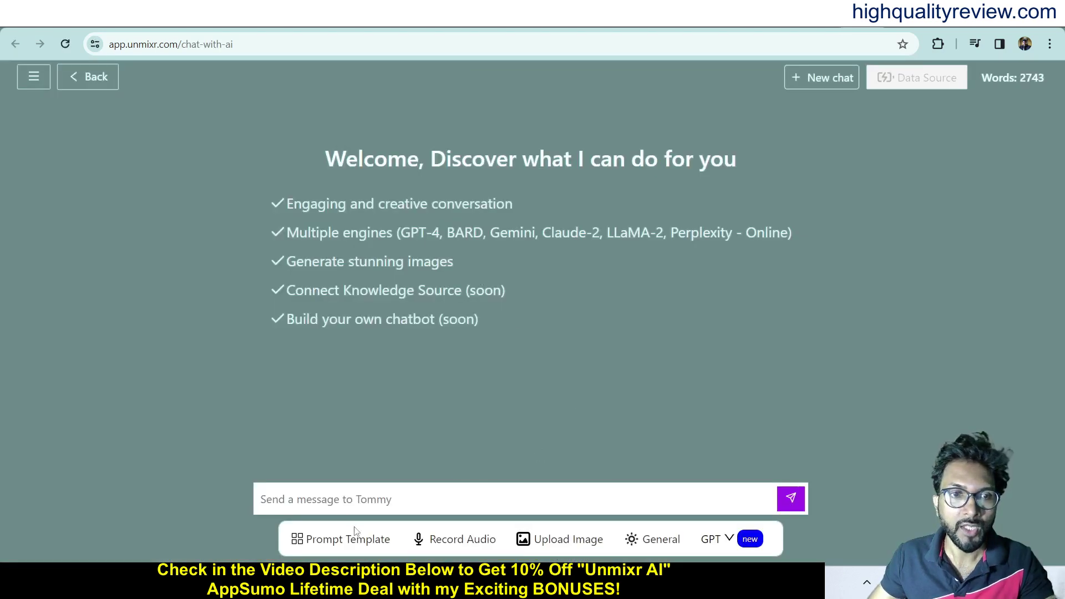
{"action": "left_click", "coordinate": [305, 498]}
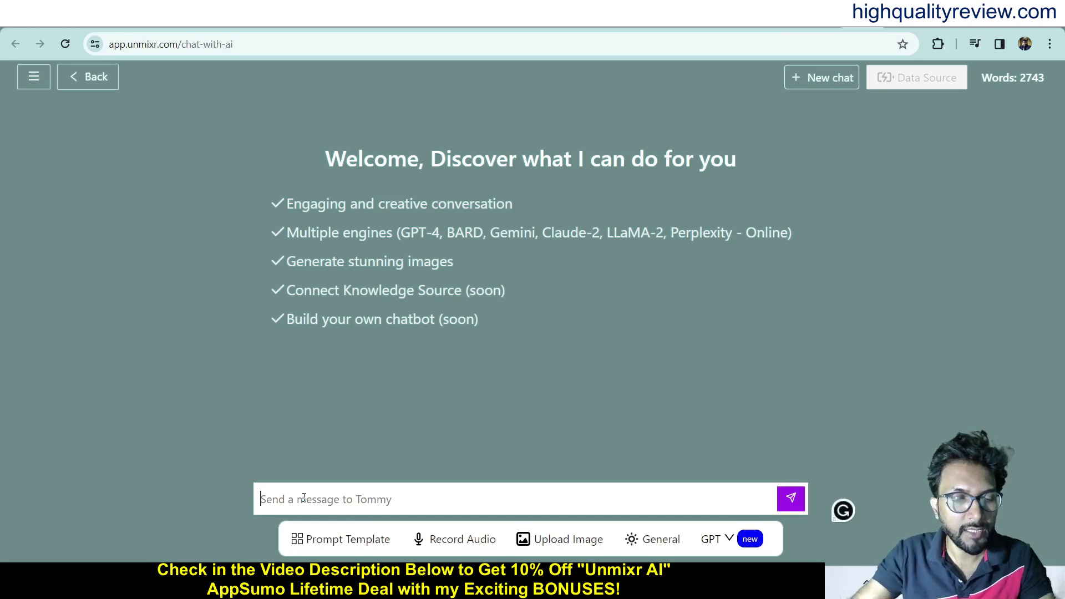
{"action": "type", "text": "Hi"}
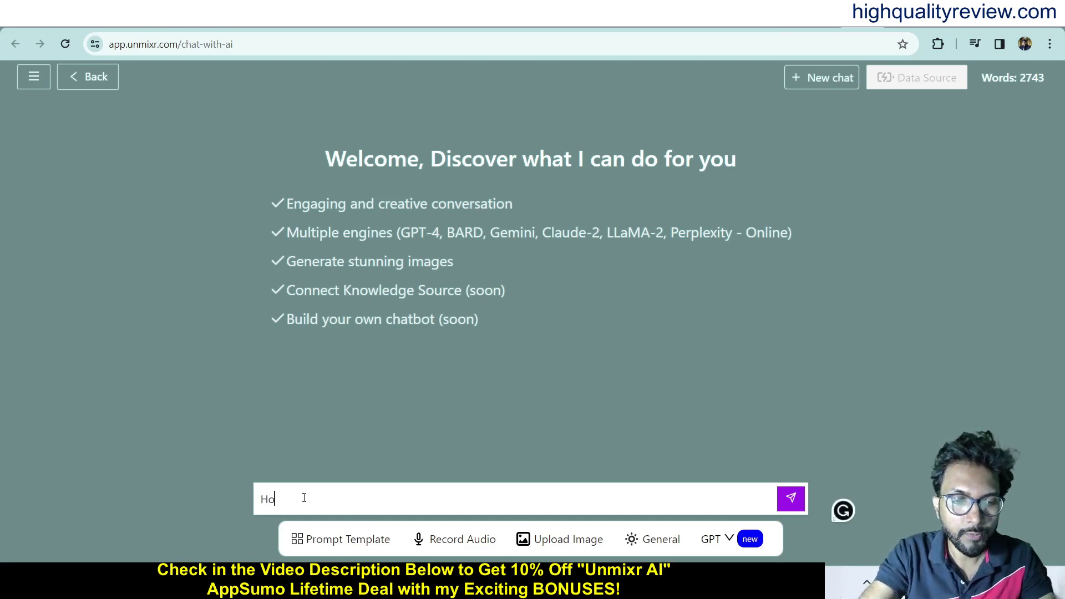
{"action": "key", "text": "BackSpace"}
{"action": "key", "text": "BackSpace"}
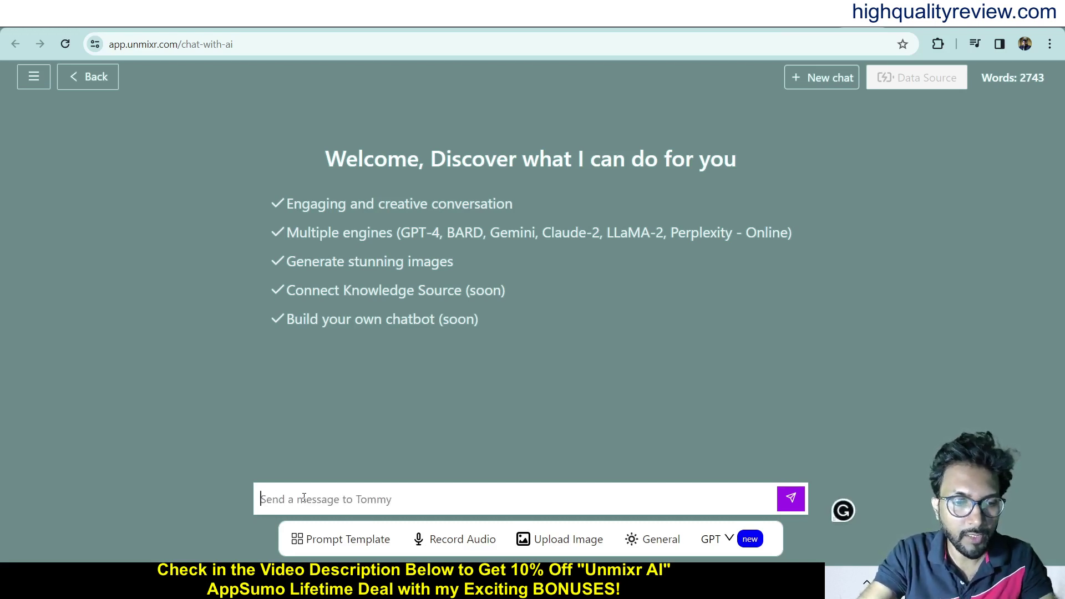
{"action": "type", "text": "Write a small patagtaph on \"how to lose"}
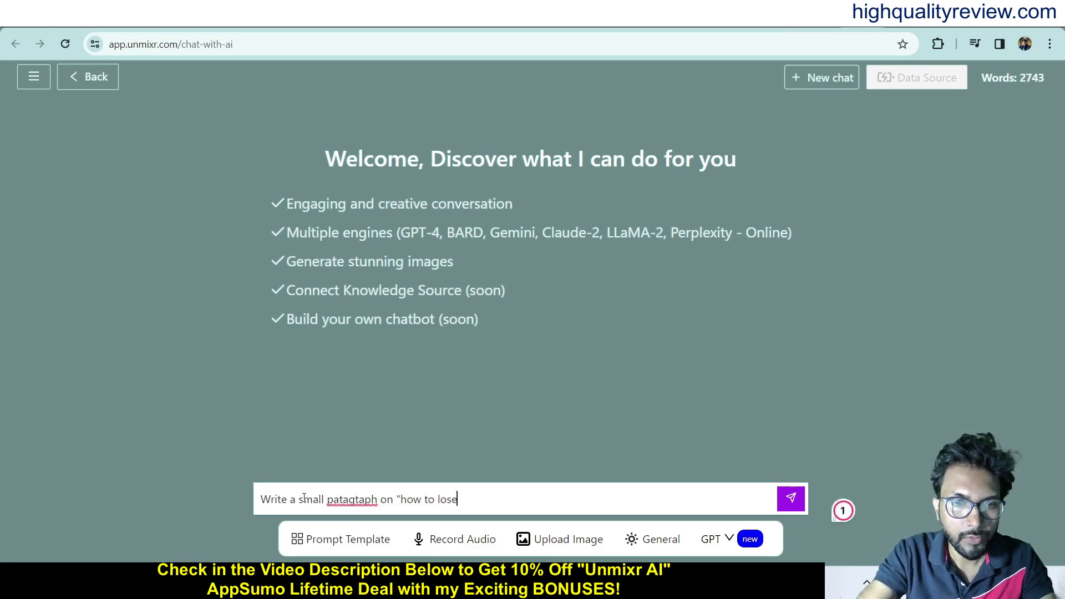
{"action": "type", "text": " belly fat"}
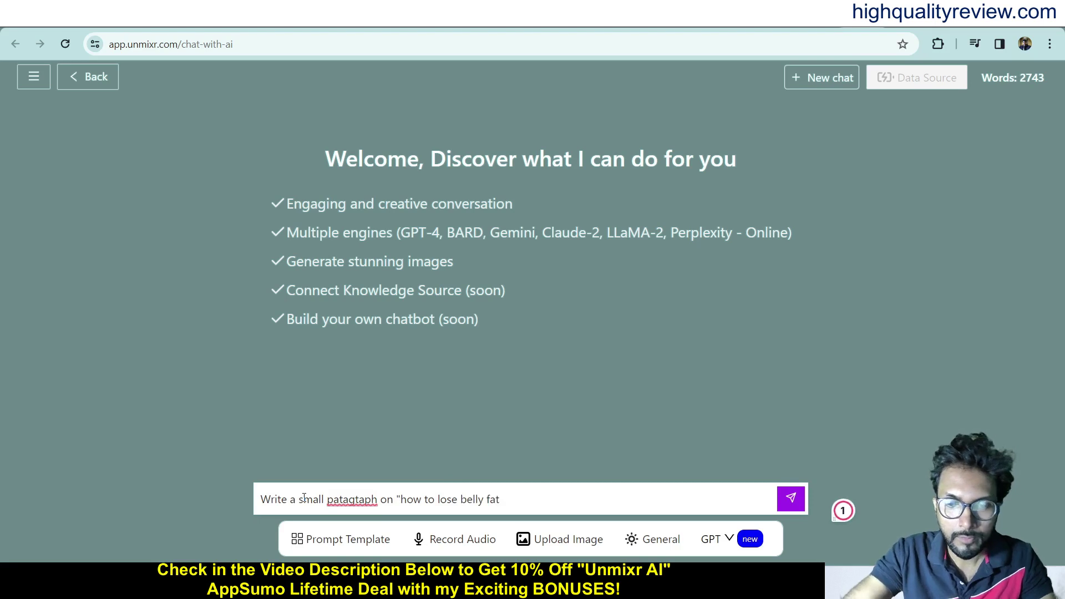
{"action": "type", "text": "\""}
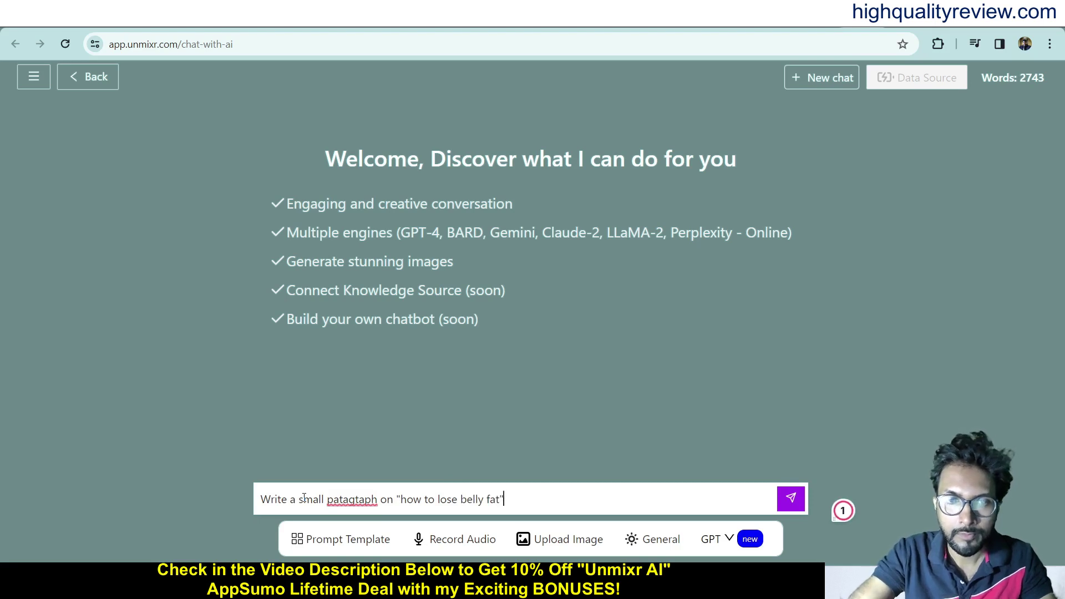
{"action": "double_click", "coordinate": [355, 505]}
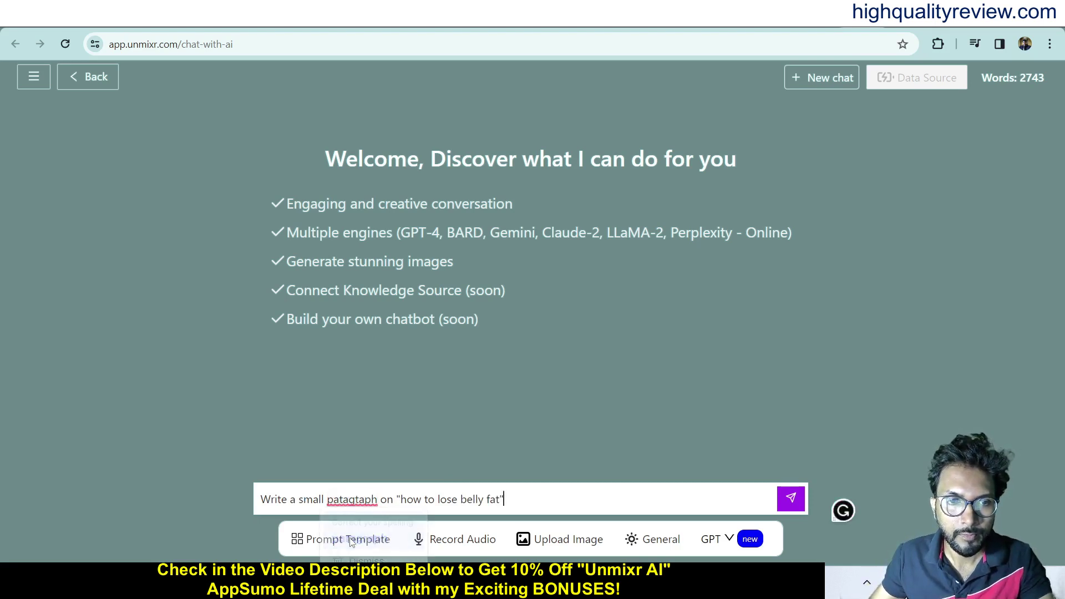
{"action": "type", "text": "paragraph"}
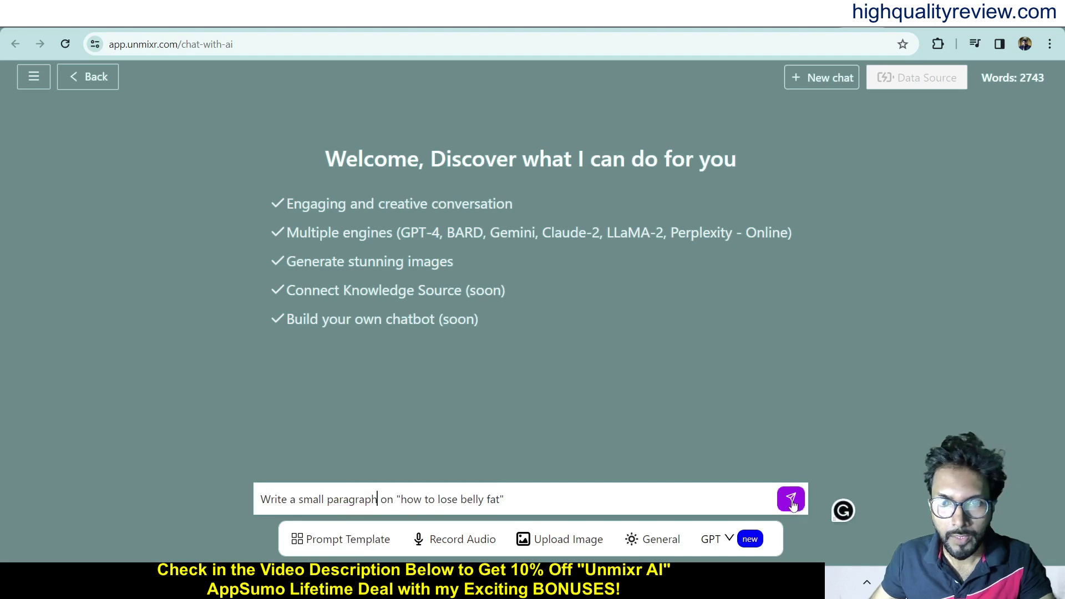
Step: Look through the prompt templates and assistant roles, then close both and keep the General role
{"action": "left_click", "coordinate": [326, 546]}
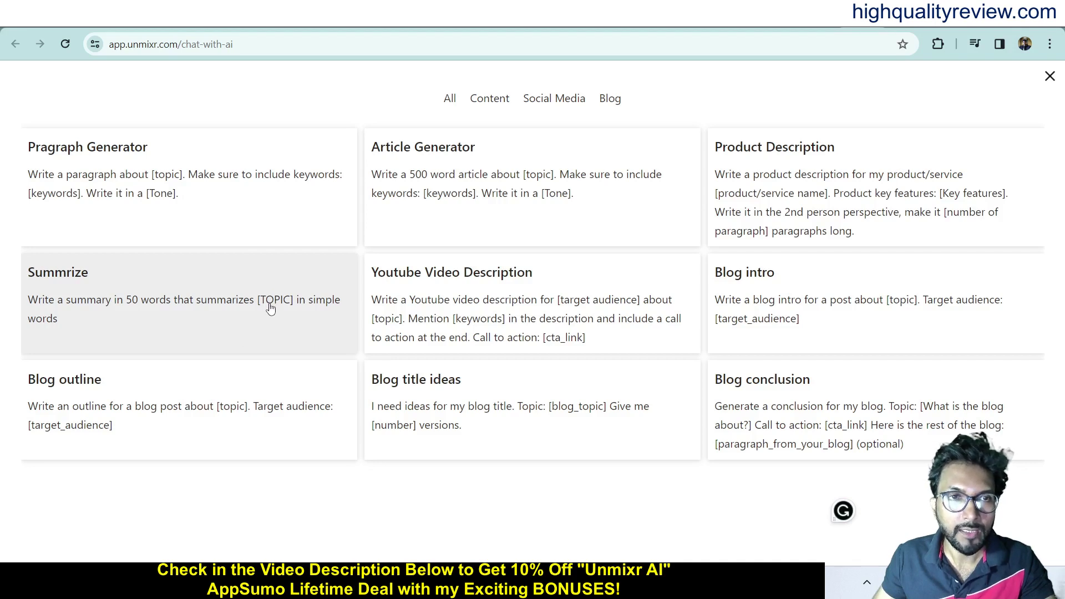
{"action": "left_click", "coordinate": [1052, 78]}
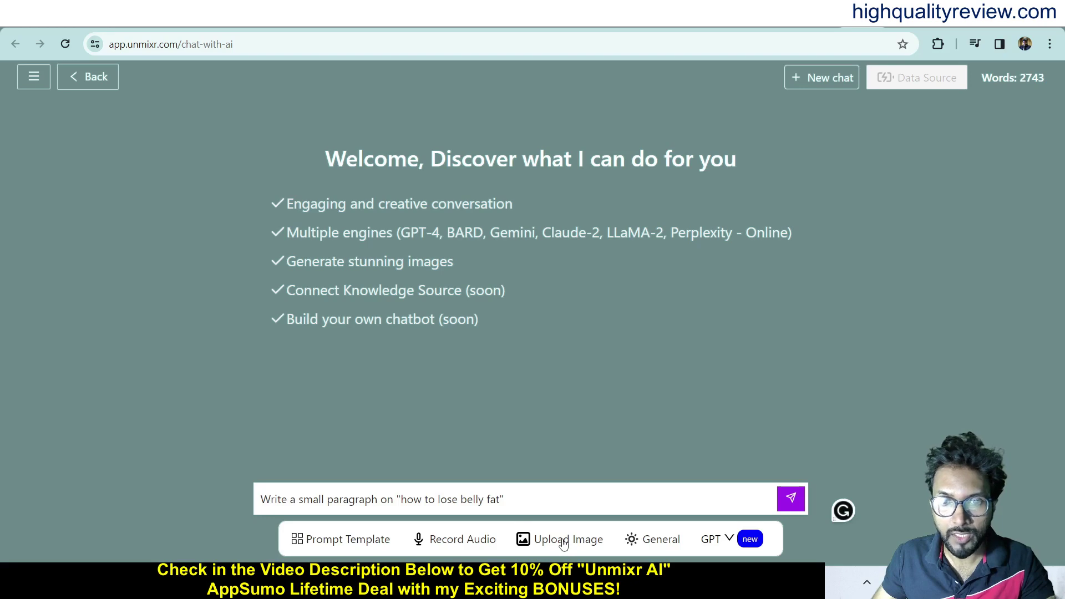
{"action": "left_click", "coordinate": [648, 543]}
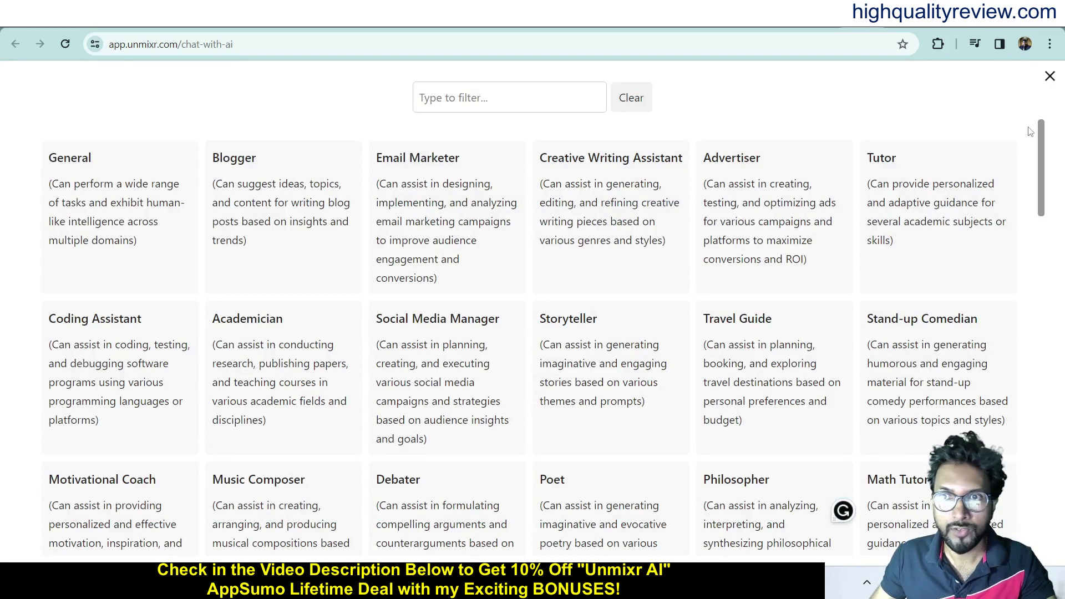
{"action": "left_click", "coordinate": [1050, 77]}
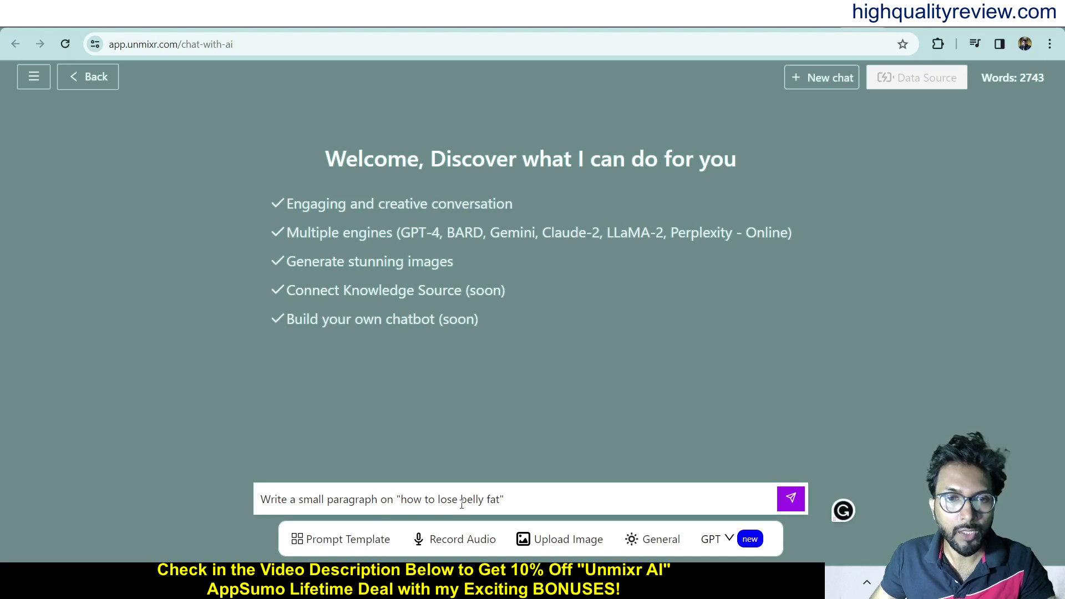
Step: Send the belly-fat prompt and get the AI's paragraph on diet, exercise, sleep and stress
{"action": "left_click", "coordinate": [791, 499]}
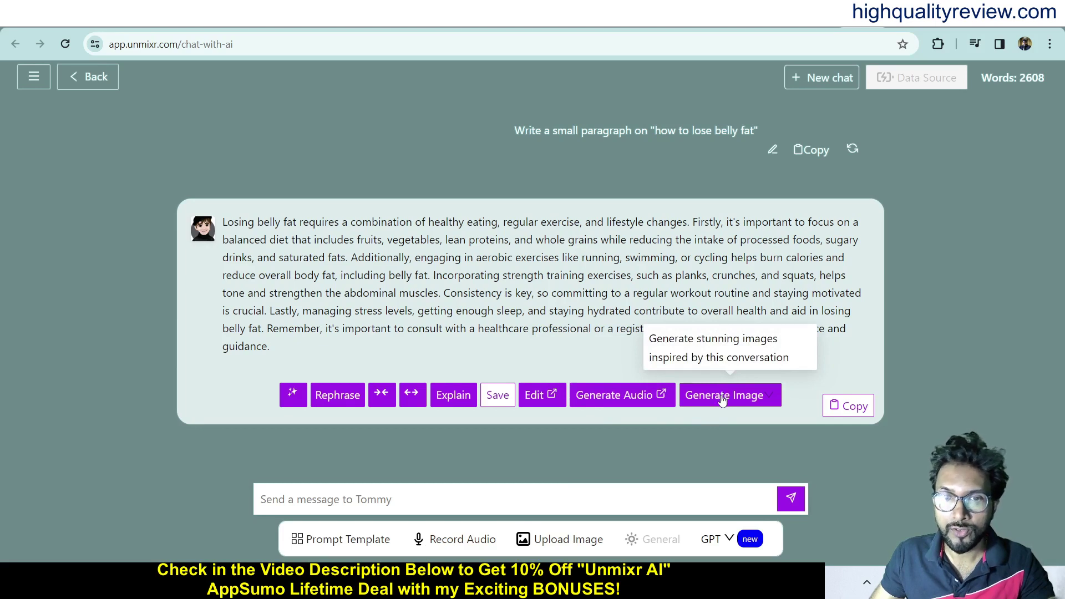
Step: Generate a No Style image from the reply, showing a woman exercising in a gym
{"action": "left_click", "coordinate": [724, 397]}
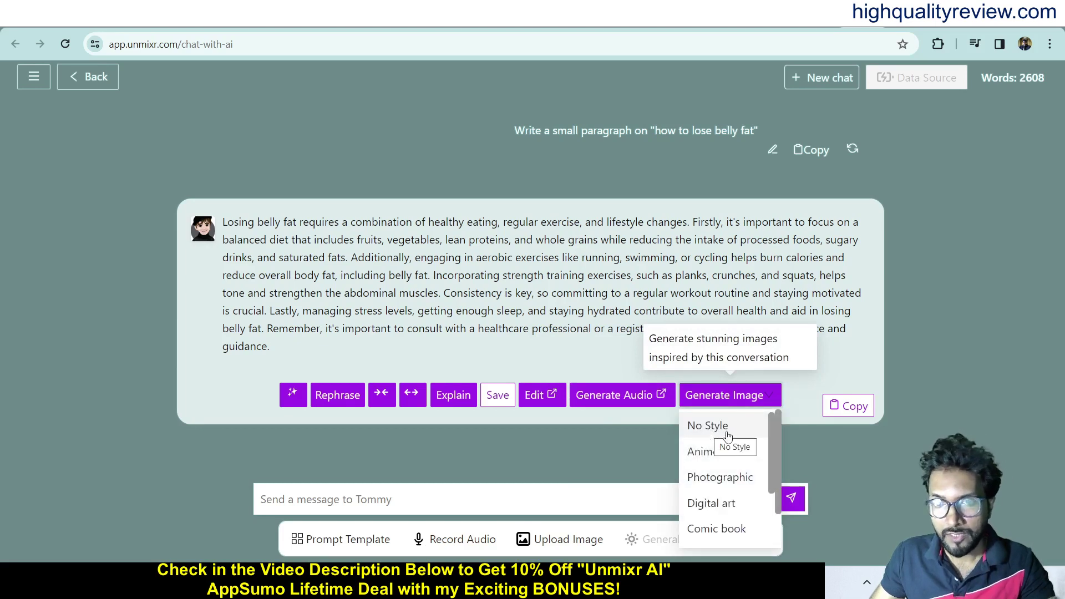
{"action": "scroll", "coordinate": [727, 487], "scroll_direction": "down", "scroll_amount": 2}
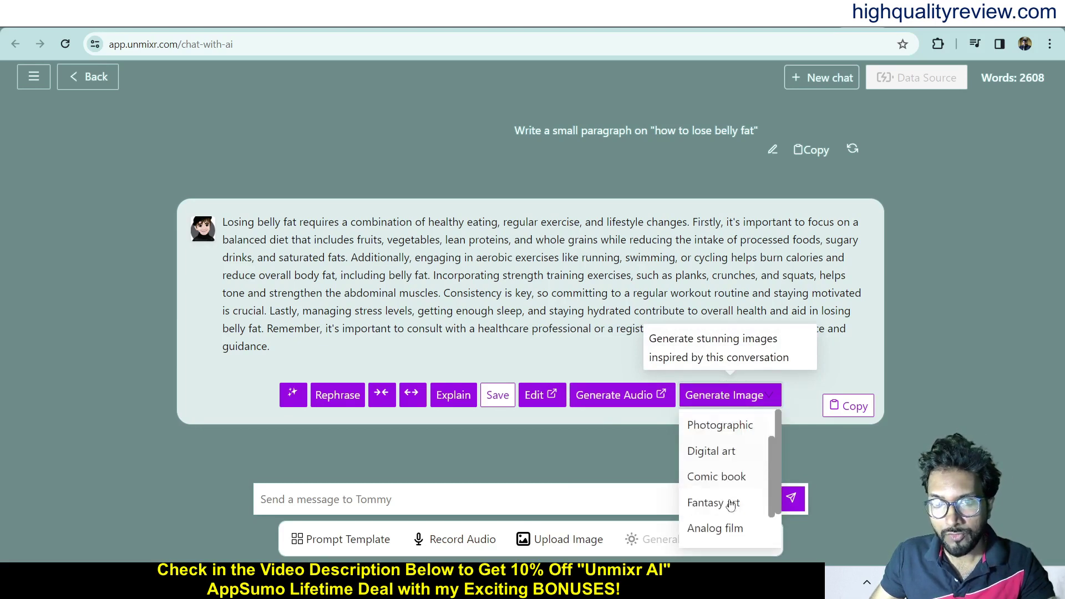
{"action": "scroll", "coordinate": [720, 491], "scroll_direction": "up", "scroll_amount": 3}
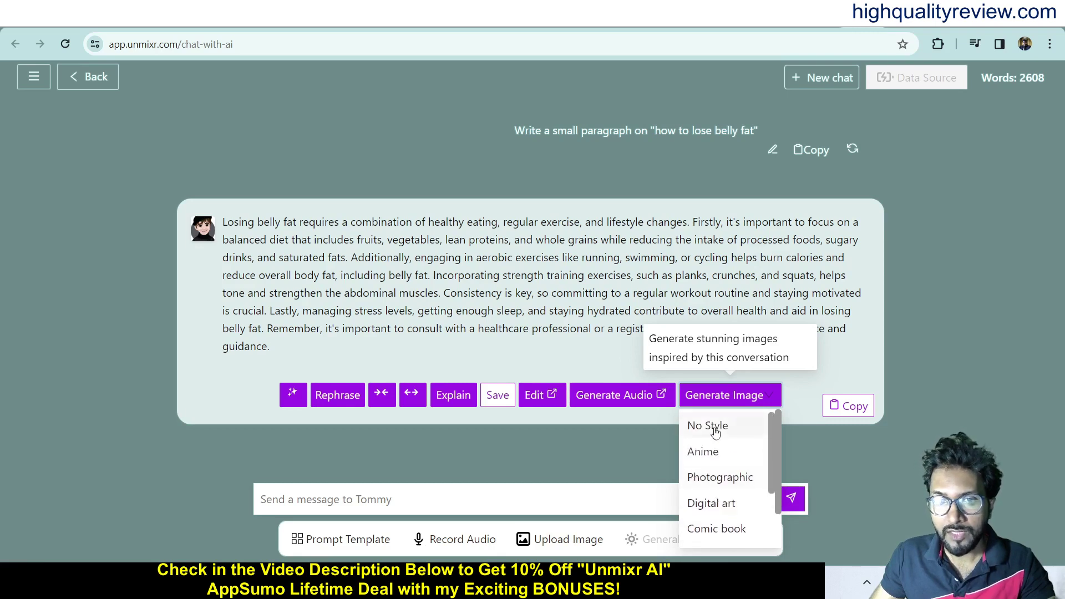
{"action": "left_click", "coordinate": [715, 430]}
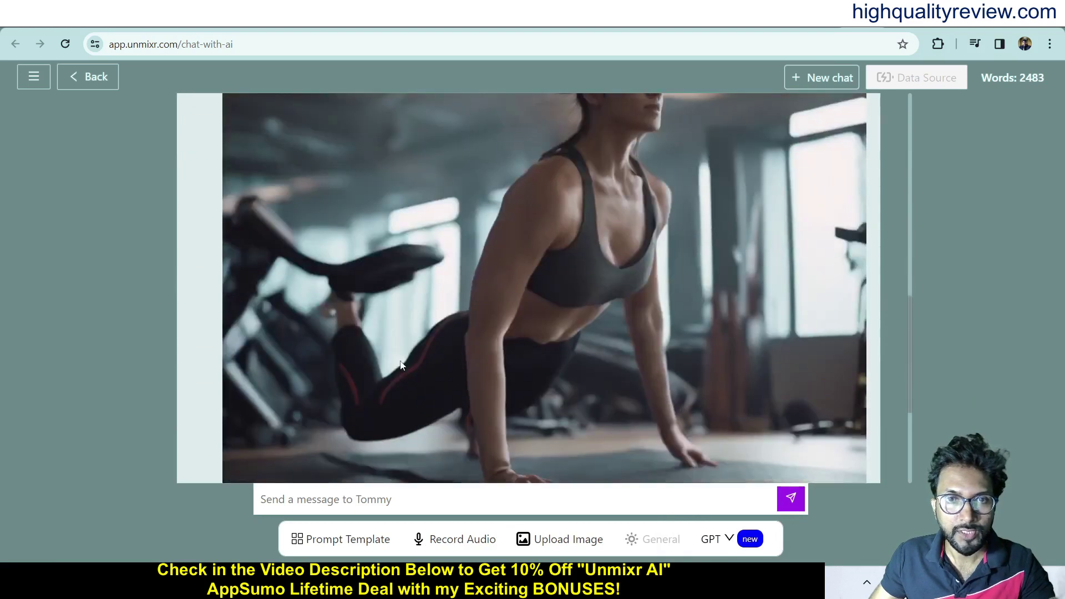
{"action": "scroll", "coordinate": [402, 365], "scroll_direction": "up", "scroll_amount": 10}
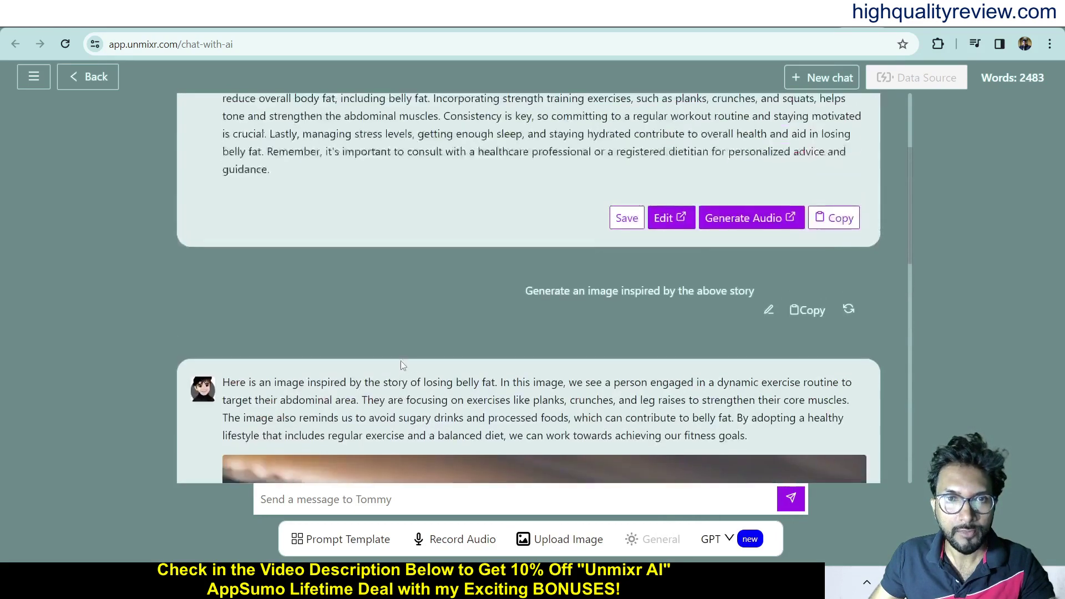
{"action": "scroll", "coordinate": [402, 365], "scroll_direction": "up", "scroll_amount": 1}
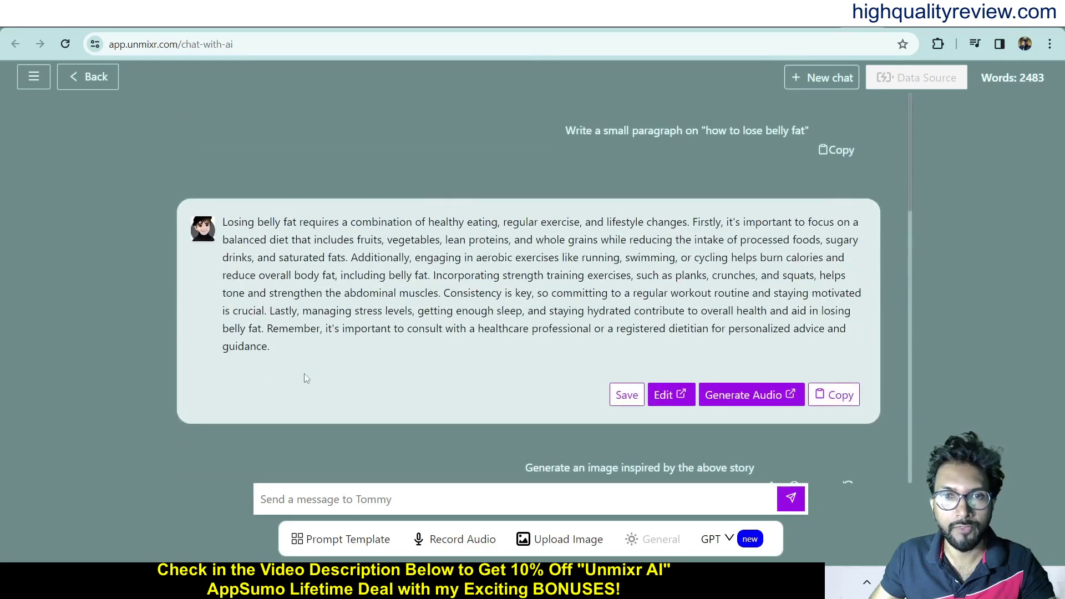
Step: Copy the belly-fat reply and paste it into the Voice Studio editor as the script
{"action": "left_click", "coordinate": [837, 398]}
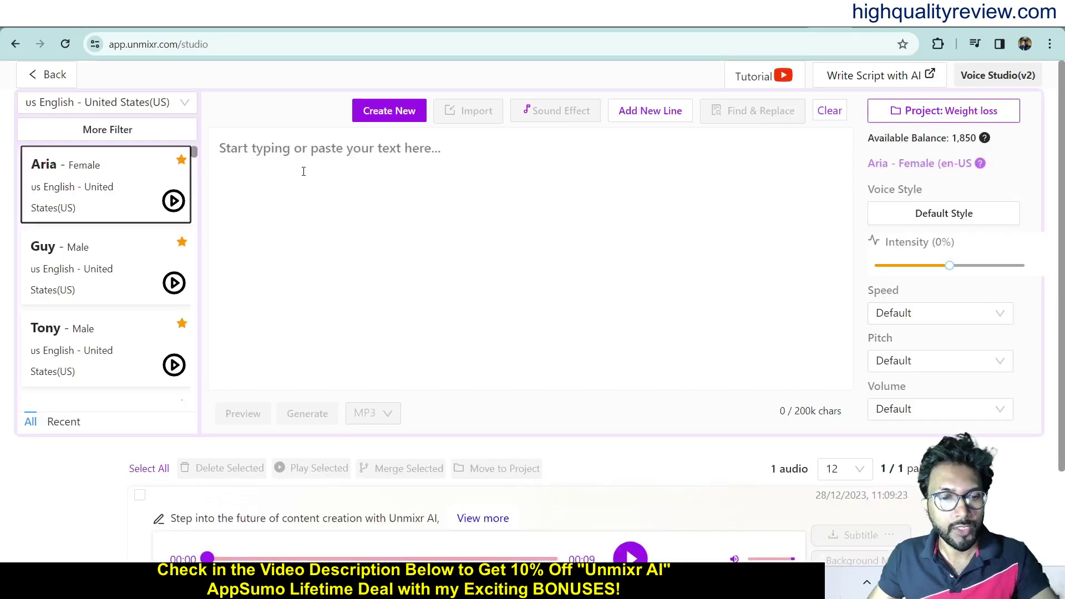
{"action": "left_click", "coordinate": [304, 171]}
{"action": "key", "text": "ctrl+v"}
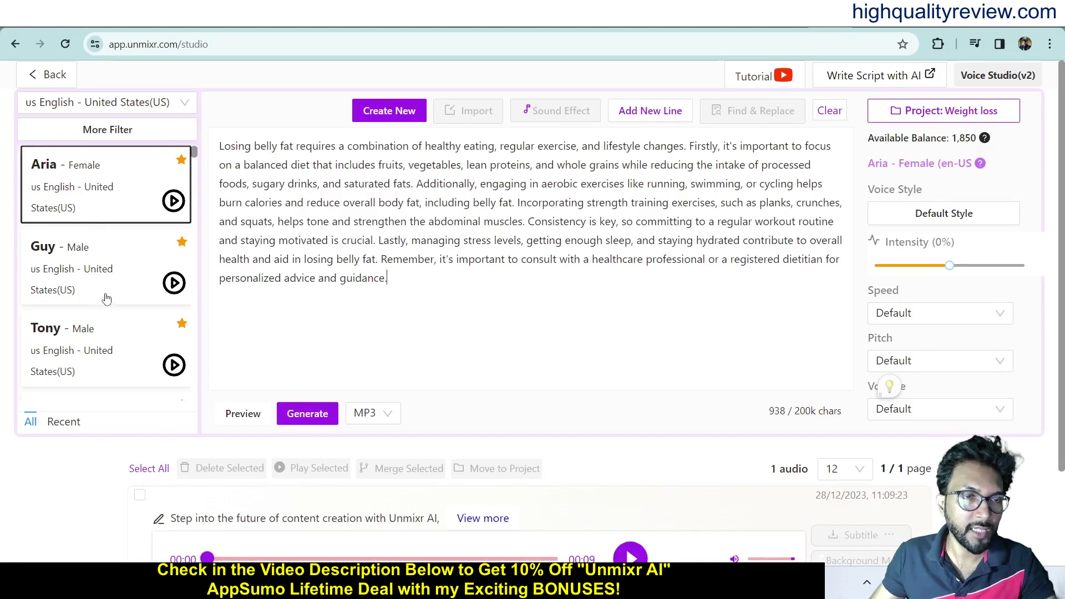
{"action": "scroll", "coordinate": [107, 298], "scroll_direction": "down", "scroll_amount": 5}
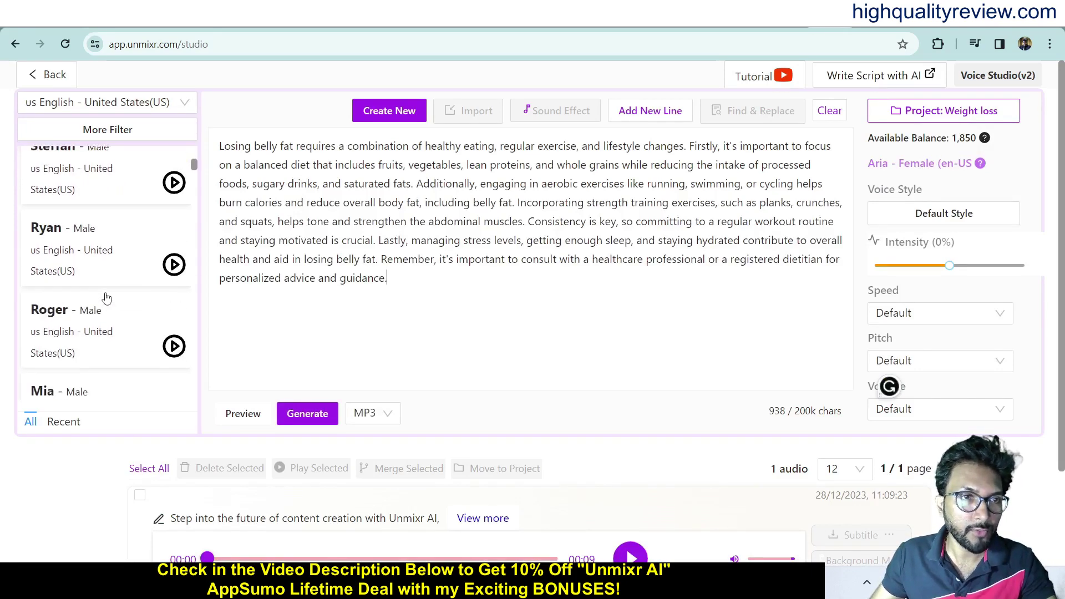
{"action": "scroll", "coordinate": [107, 299], "scroll_direction": "up", "scroll_amount": 5}
Step: Sample the Guy, Tony, Davis and Emily voices, then choose Emily (Female)
{"action": "left_click", "coordinate": [174, 202]}
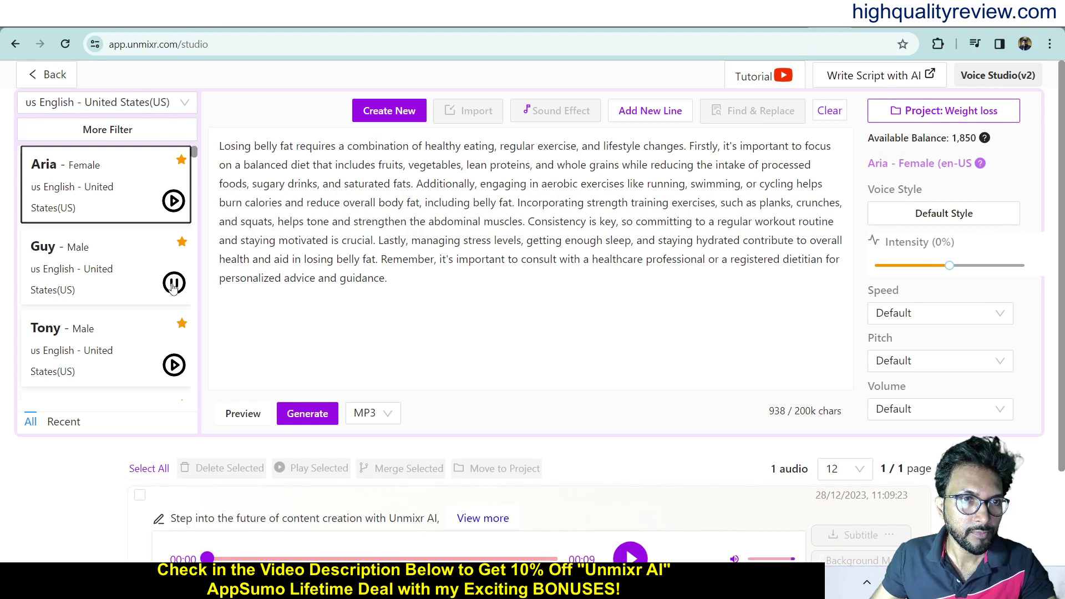
{"action": "scroll", "coordinate": [173, 286], "scroll_direction": "down", "scroll_amount": 1}
{"action": "left_click", "coordinate": [176, 298]}
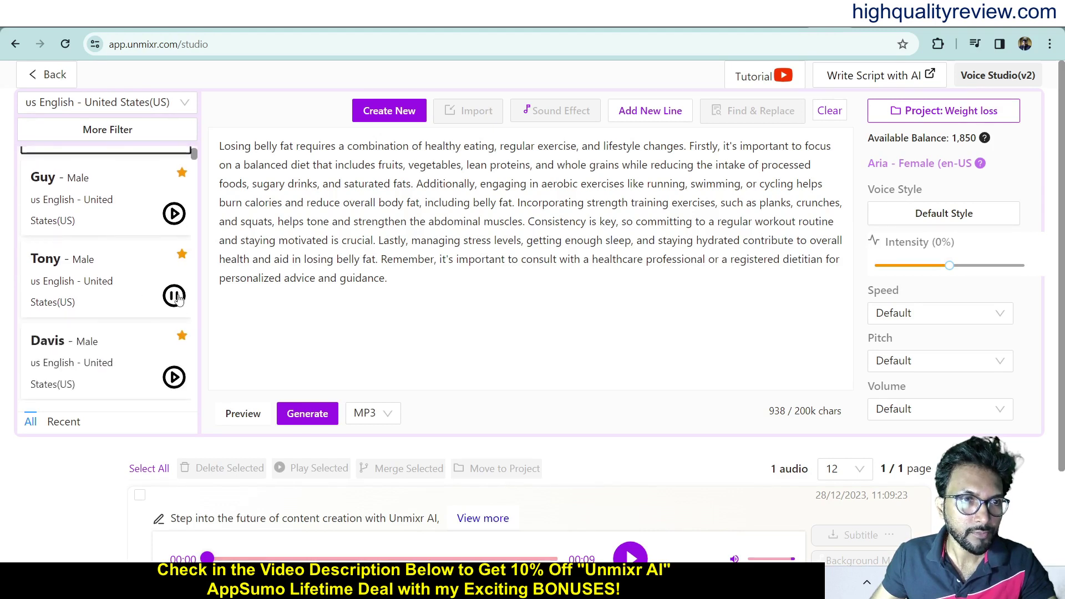
{"action": "scroll", "coordinate": [177, 297], "scroll_direction": "down", "scroll_amount": 1}
{"action": "left_click", "coordinate": [167, 228]}
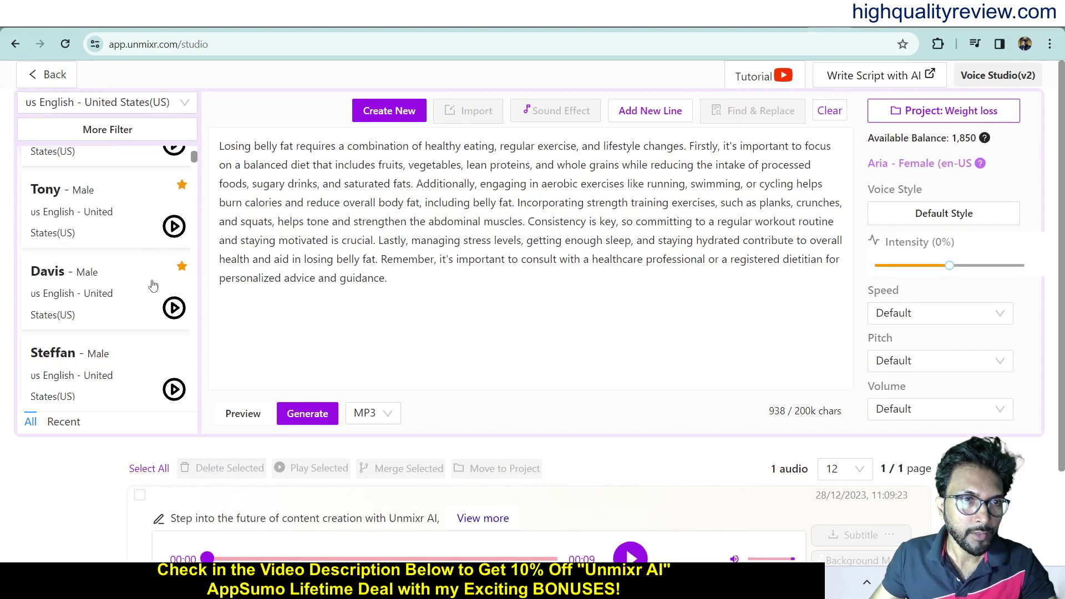
{"action": "left_click", "coordinate": [170, 314]}
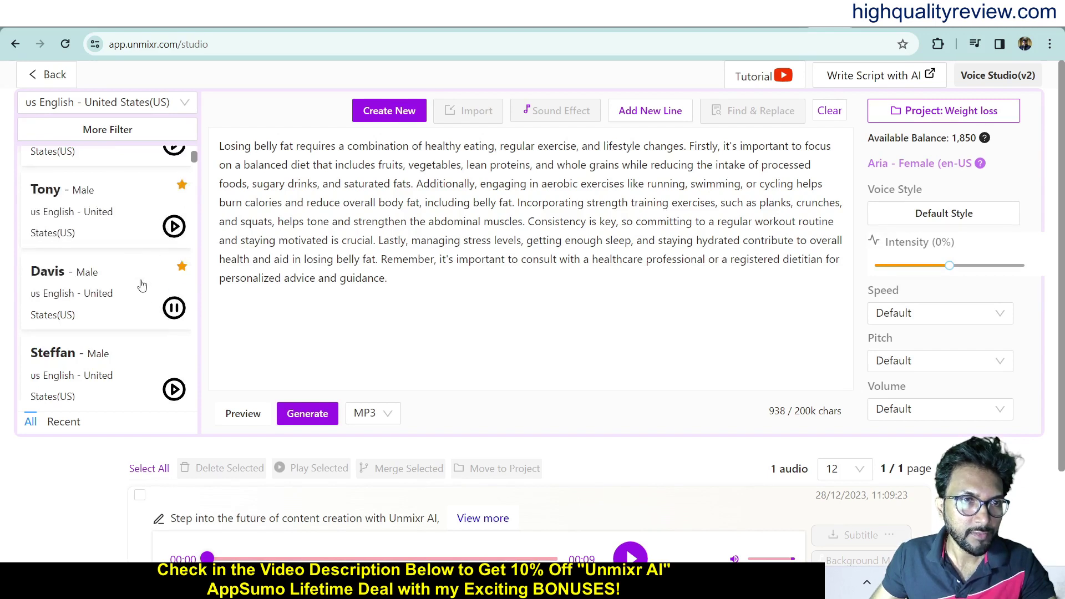
{"action": "scroll", "coordinate": [141, 295], "scroll_direction": "down", "scroll_amount": 3}
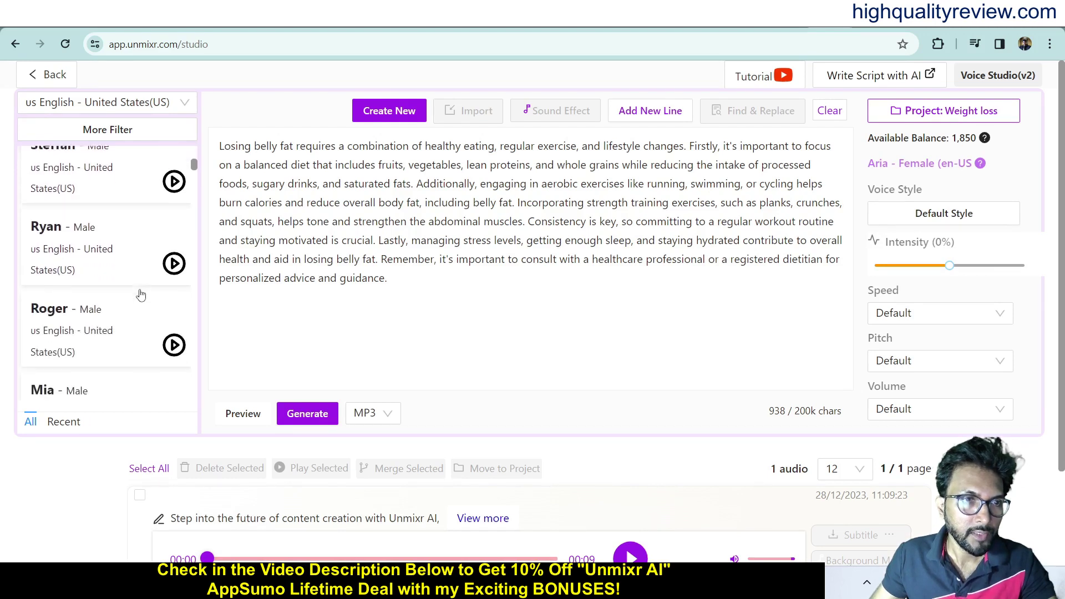
{"action": "scroll", "coordinate": [141, 294], "scroll_direction": "down", "scroll_amount": 6}
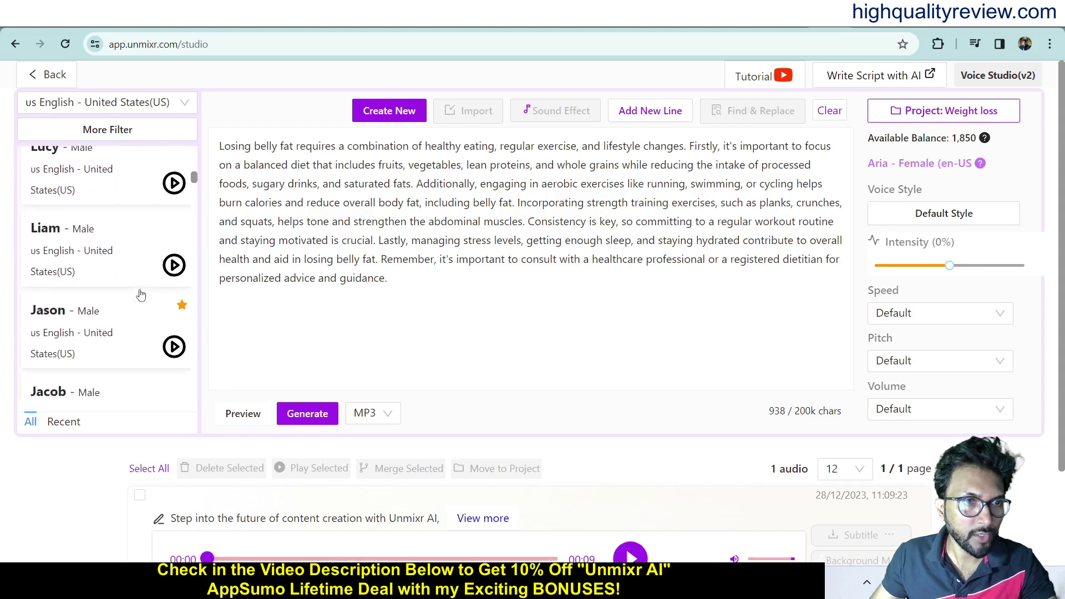
{"action": "scroll", "coordinate": [141, 295], "scroll_direction": "down", "scroll_amount": 4}
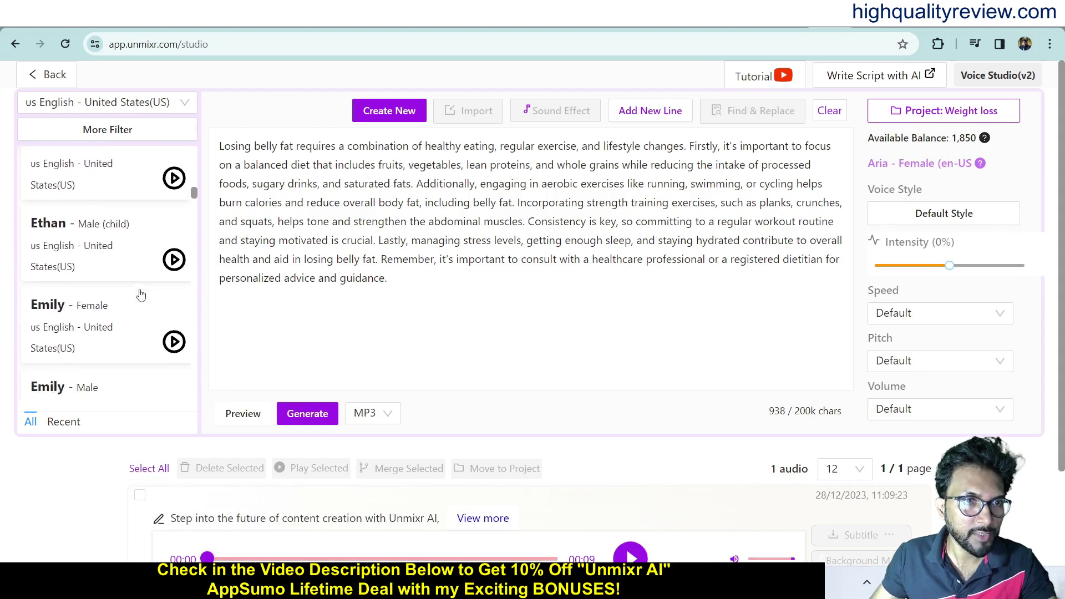
{"action": "left_click", "coordinate": [175, 317]}
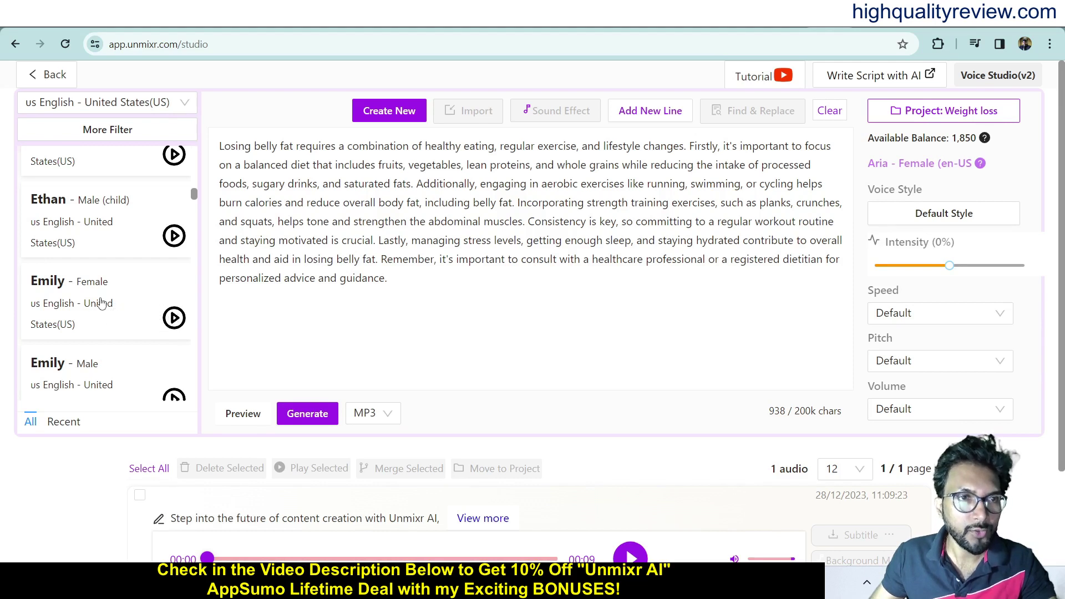
{"action": "left_click", "coordinate": [101, 303]}
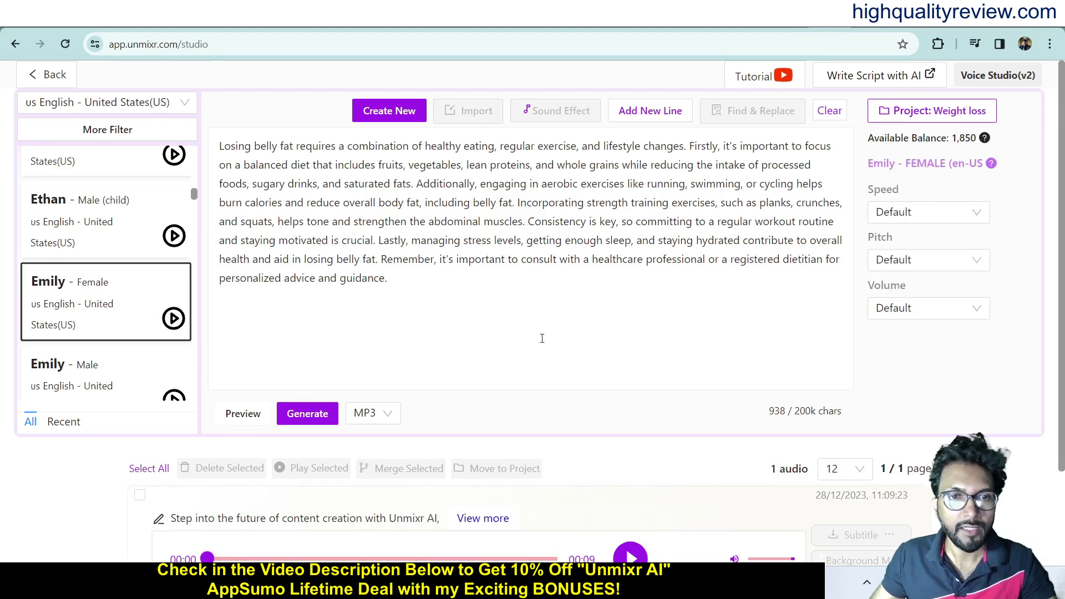
Step: Generate the Emily voiceover of the belly-fat paragraph
{"action": "scroll", "coordinate": [389, 361], "scroll_direction": "down", "scroll_amount": 2}
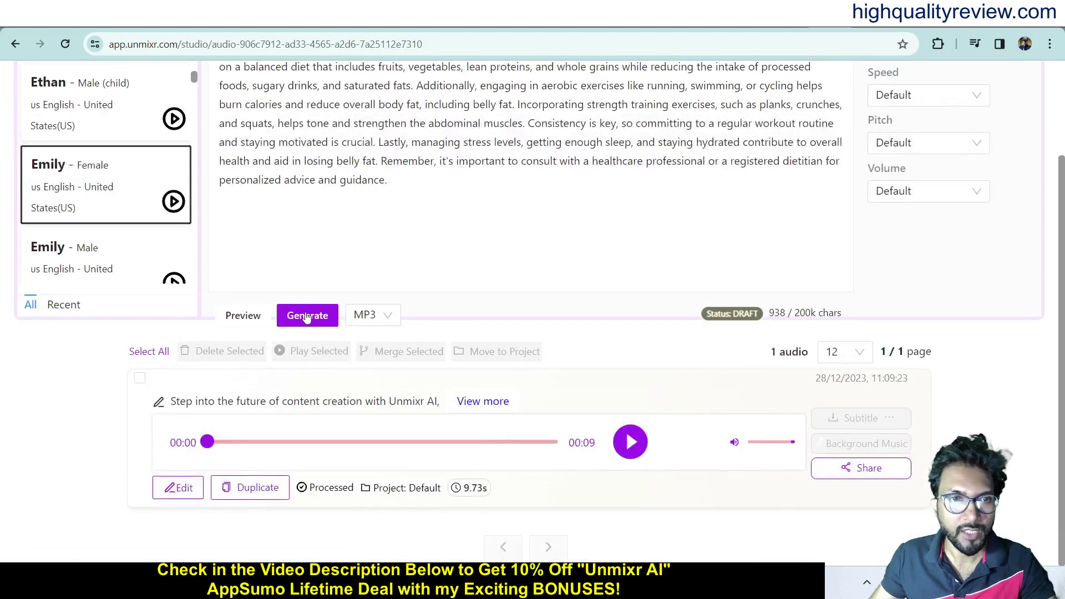
{"action": "left_click", "coordinate": [307, 317]}
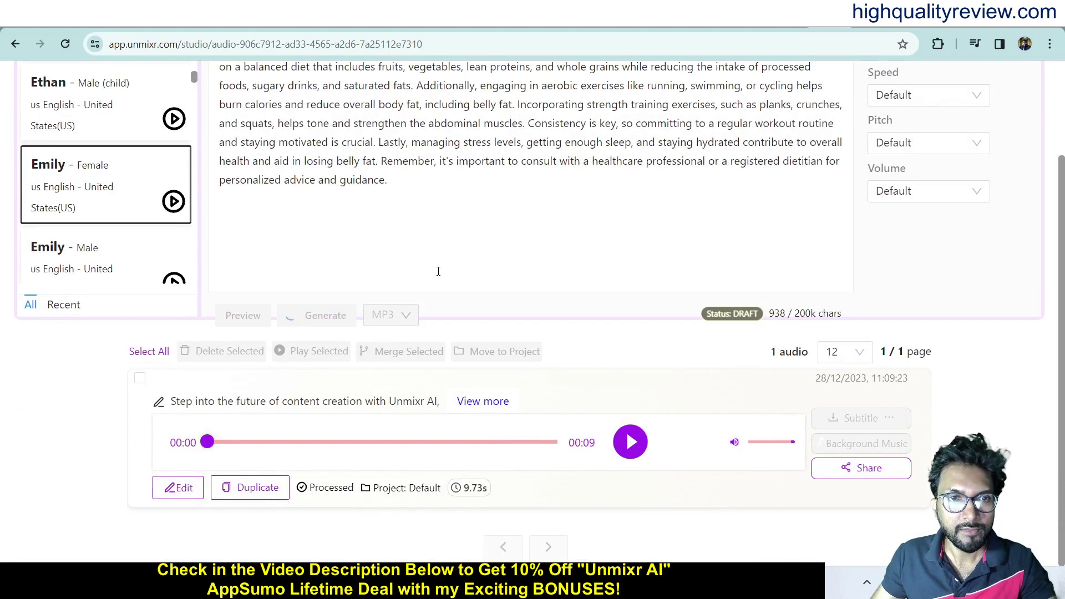
{"action": "scroll", "coordinate": [438, 272], "scroll_direction": "up", "scroll_amount": 1}
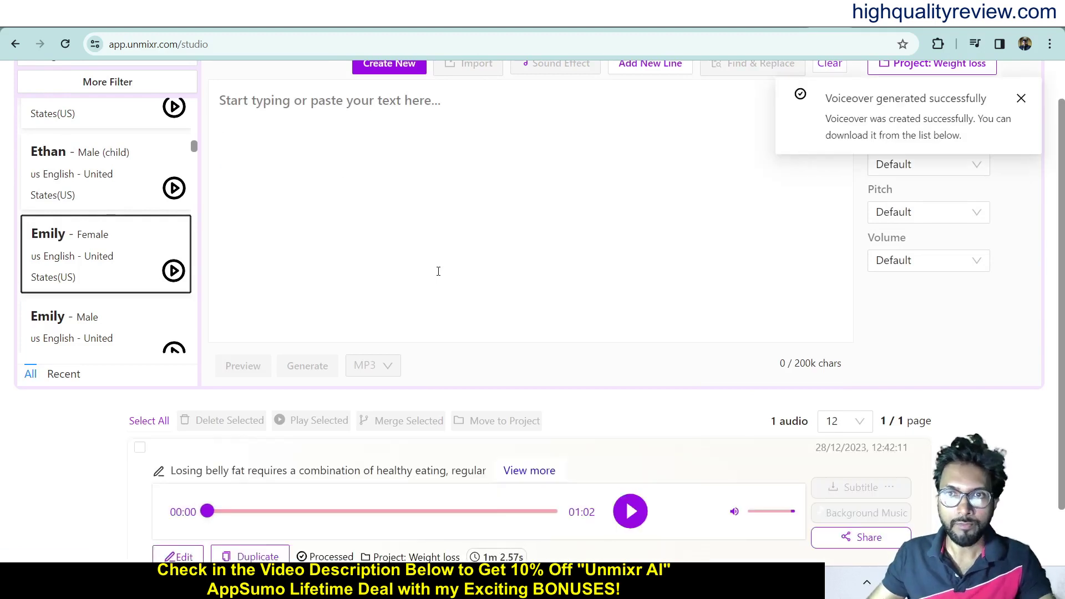
{"action": "scroll", "coordinate": [555, 252], "scroll_direction": "down", "scroll_amount": 1}
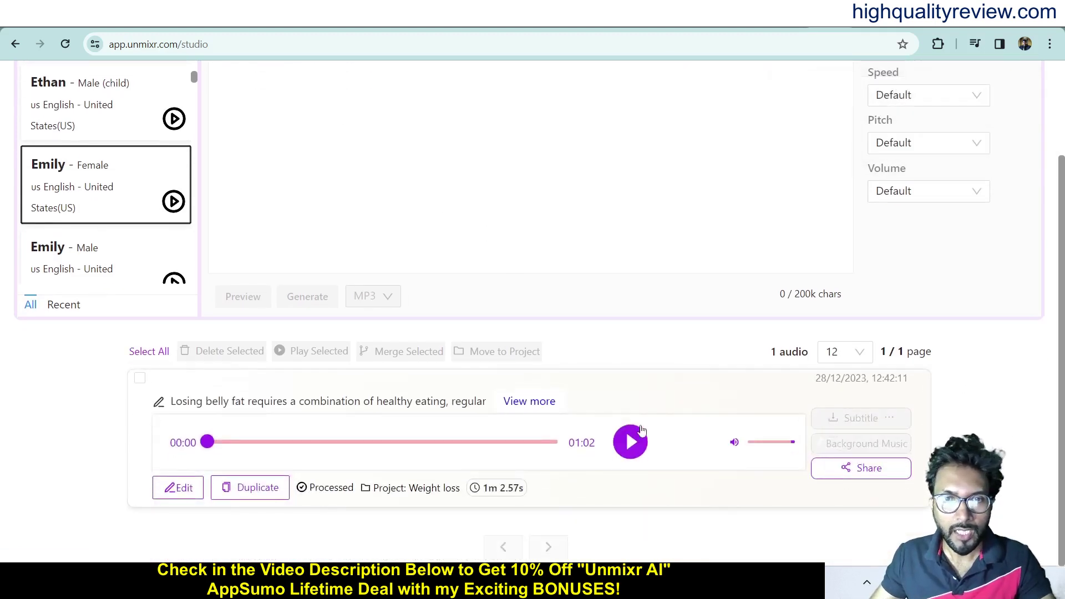
Step: Play the 1:02 voiceover briefly, then pause it
{"action": "left_click", "coordinate": [631, 443]}
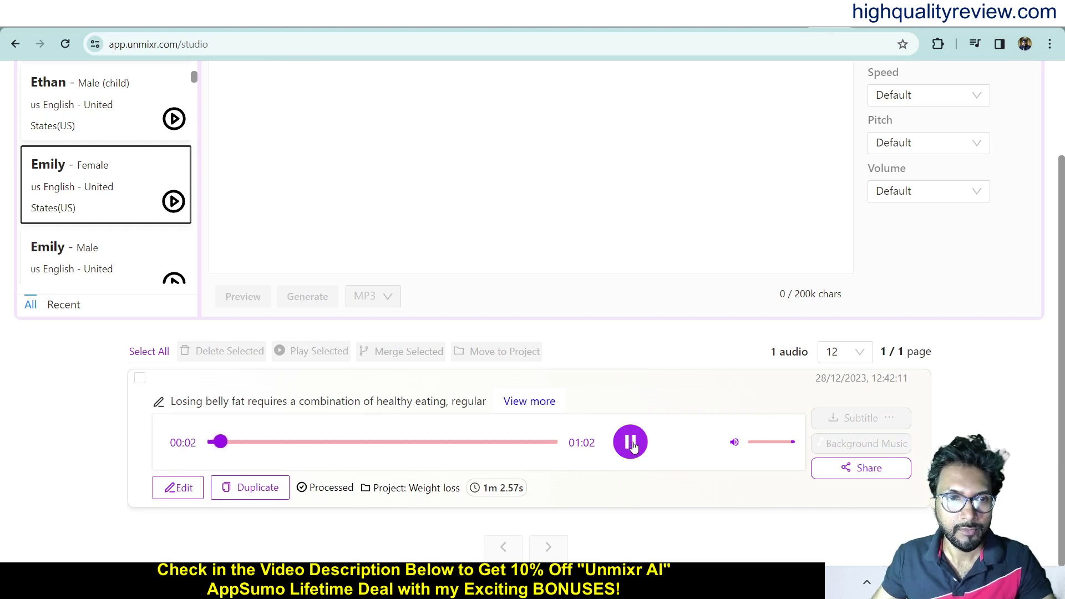
{"action": "scroll", "coordinate": [574, 393], "scroll_direction": "up", "scroll_amount": 2}
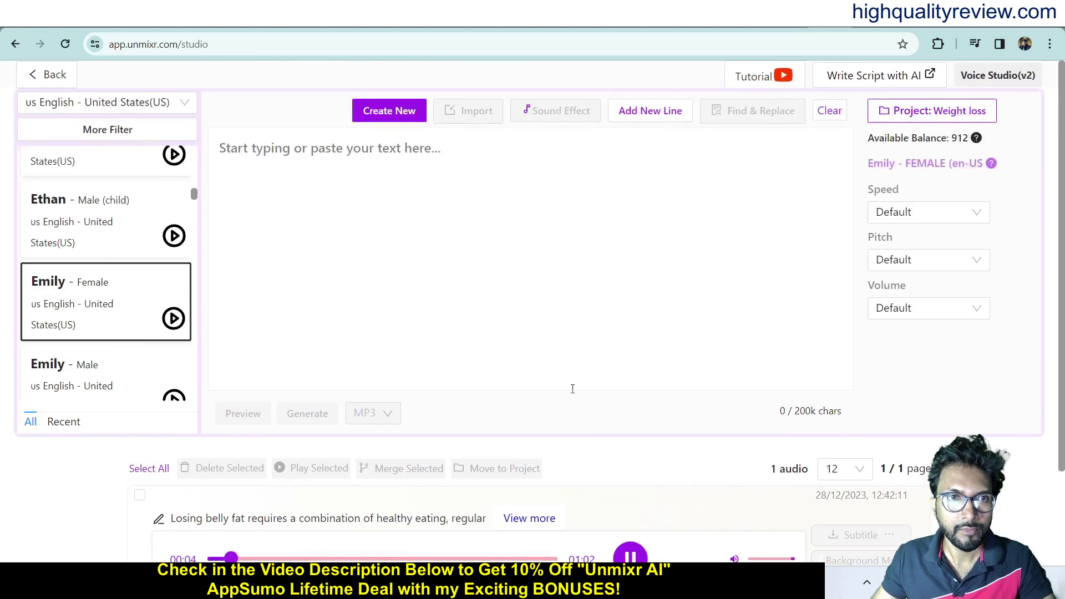
{"action": "scroll", "coordinate": [575, 394], "scroll_direction": "down", "scroll_amount": 2}
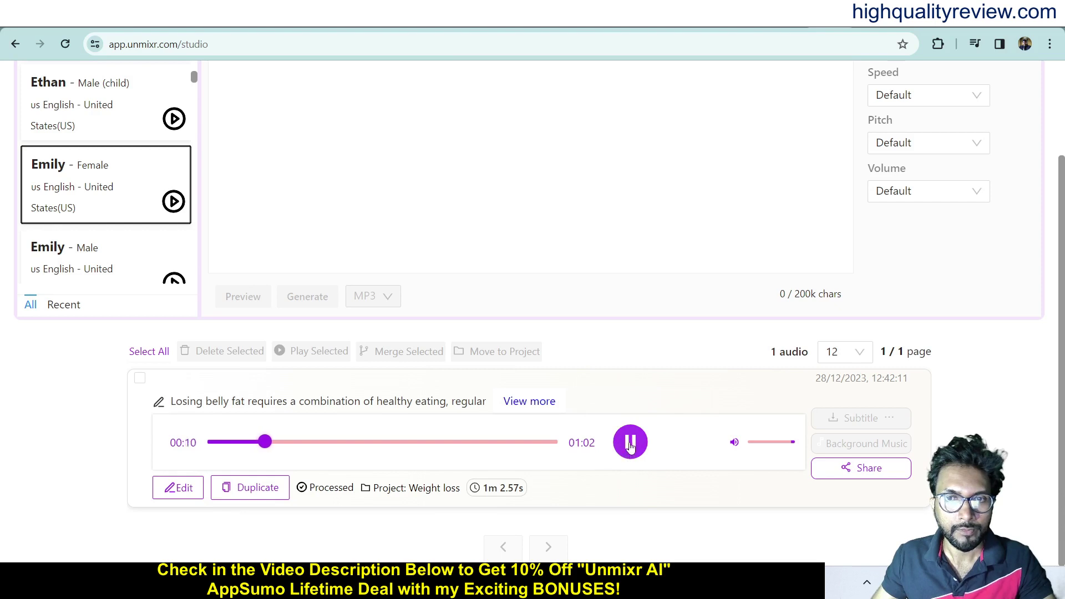
{"action": "left_click", "coordinate": [630, 443]}
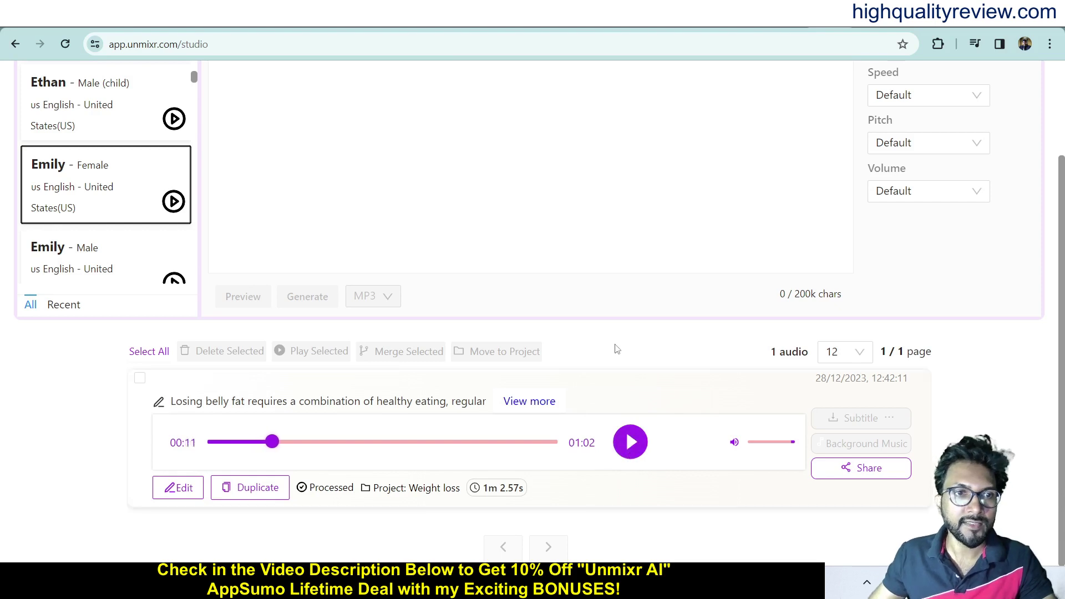
Step: Move the generated audio into the Weight loss project
{"action": "left_click", "coordinate": [140, 379]}
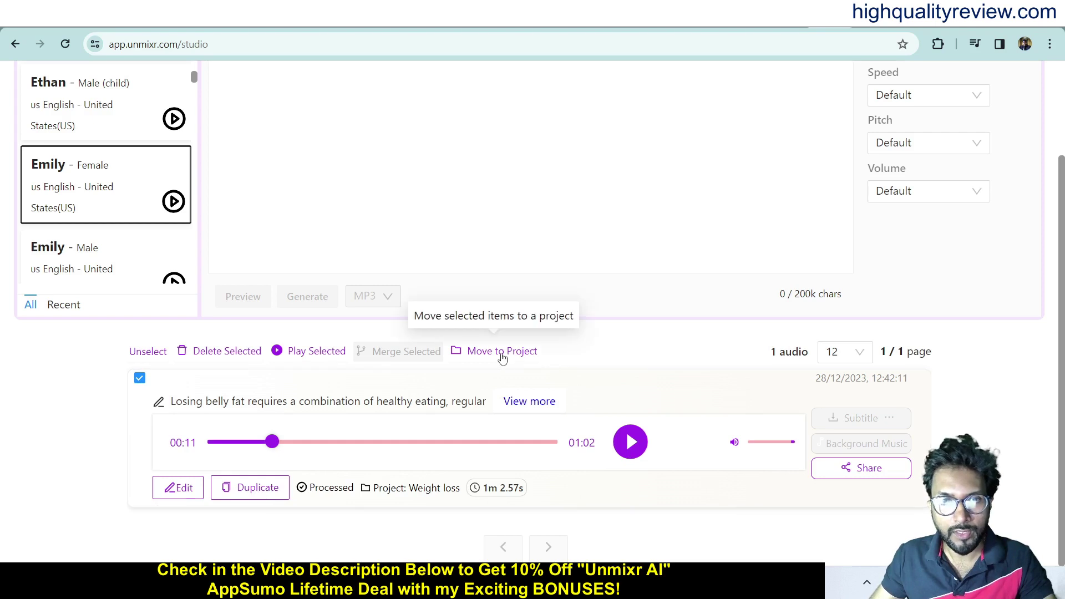
{"action": "left_click", "coordinate": [498, 359]}
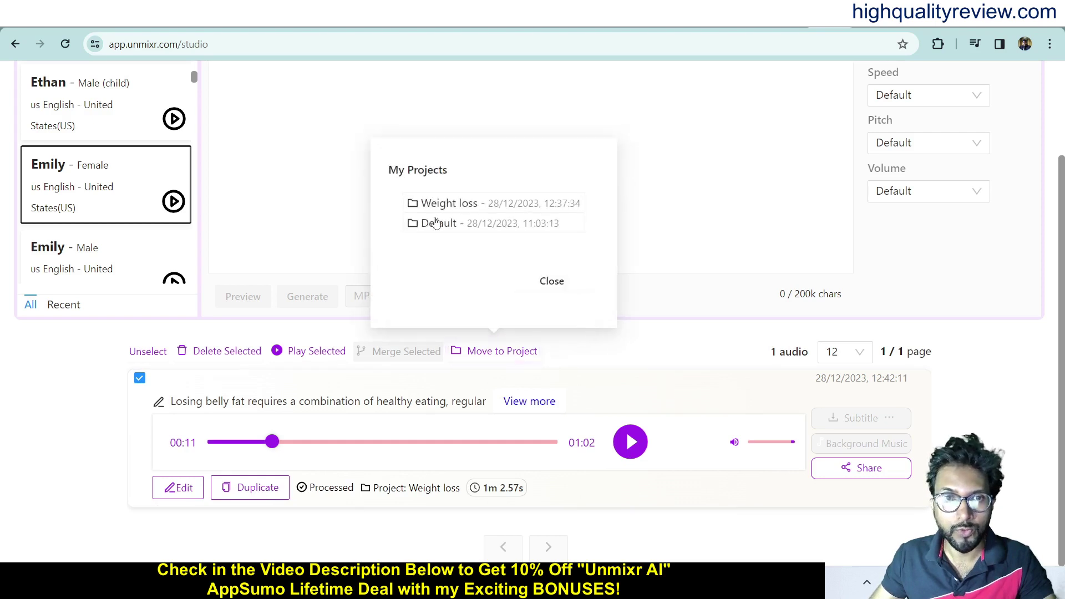
{"action": "left_click", "coordinate": [451, 202]}
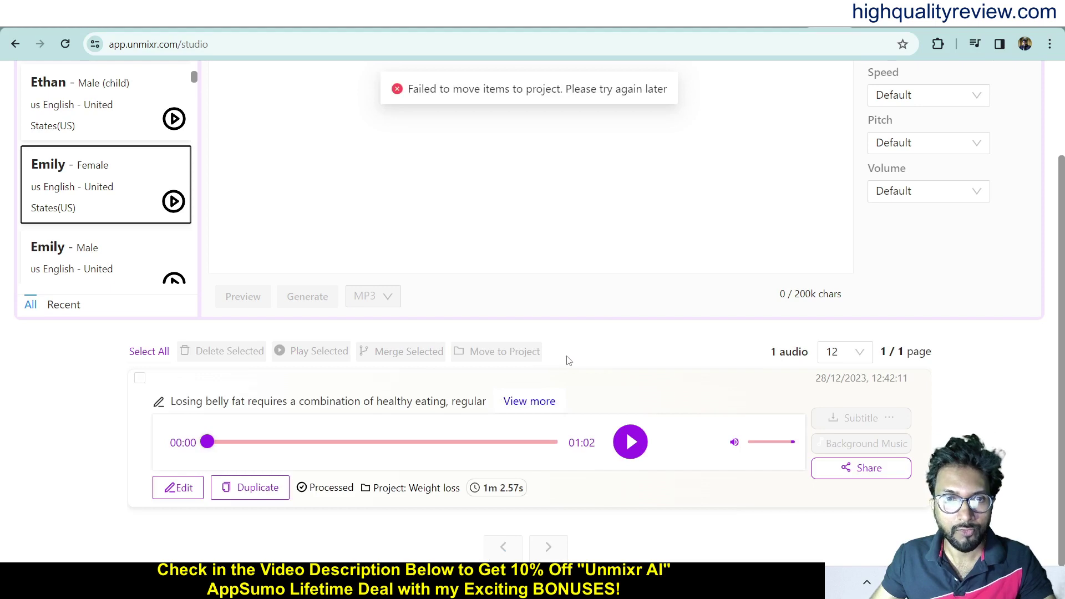
Step: Download the 1:02 narration as an MP3 file via Share
{"action": "left_click", "coordinate": [864, 471]}
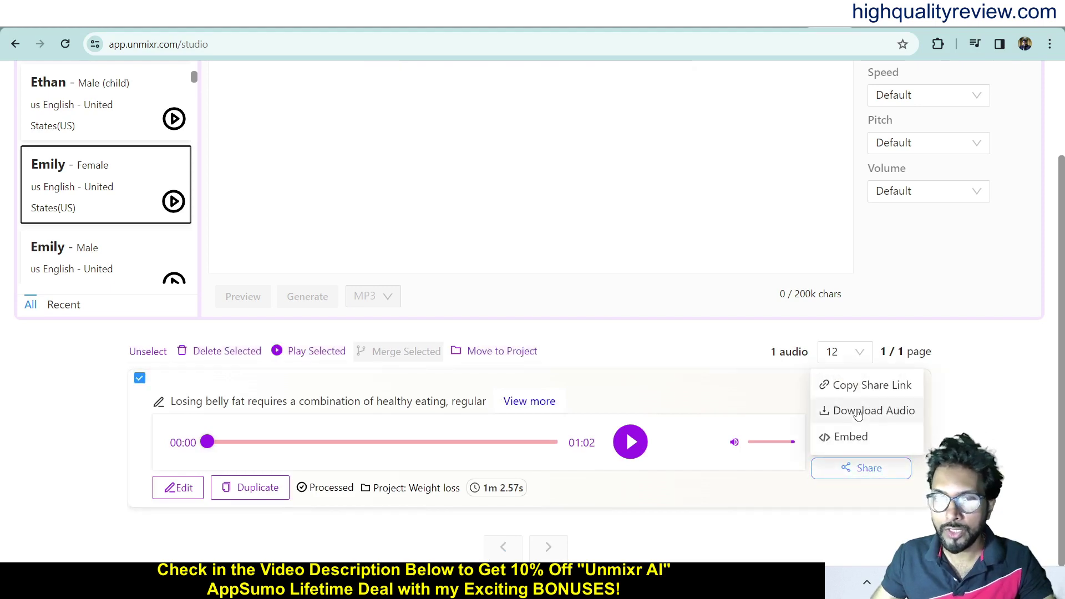
{"action": "left_click", "coordinate": [859, 414]}
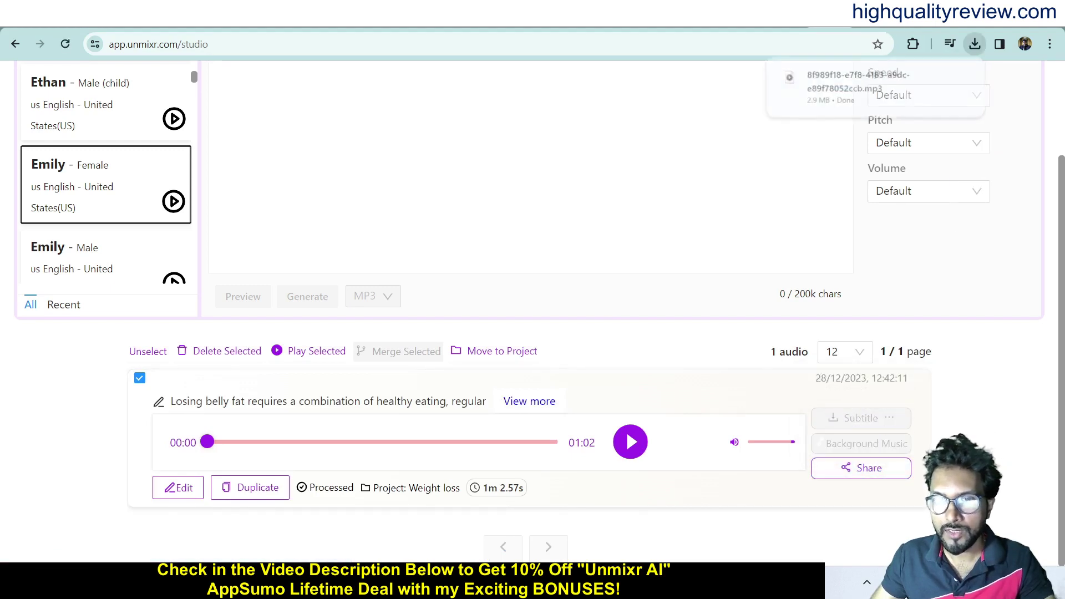
{"action": "left_click", "coordinate": [853, 469]}
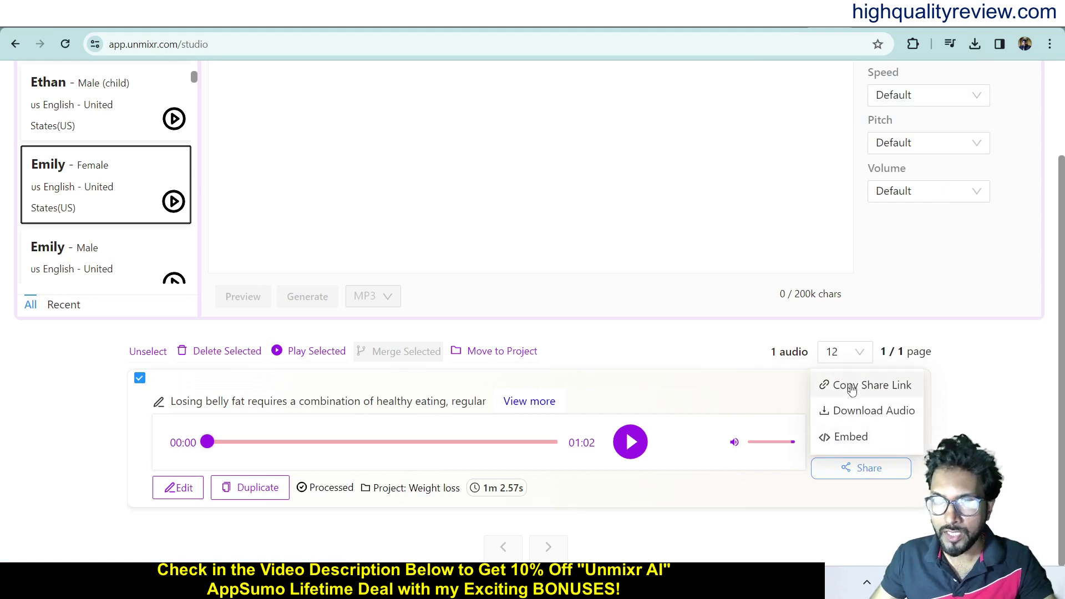
{"action": "left_click", "coordinate": [853, 388]}
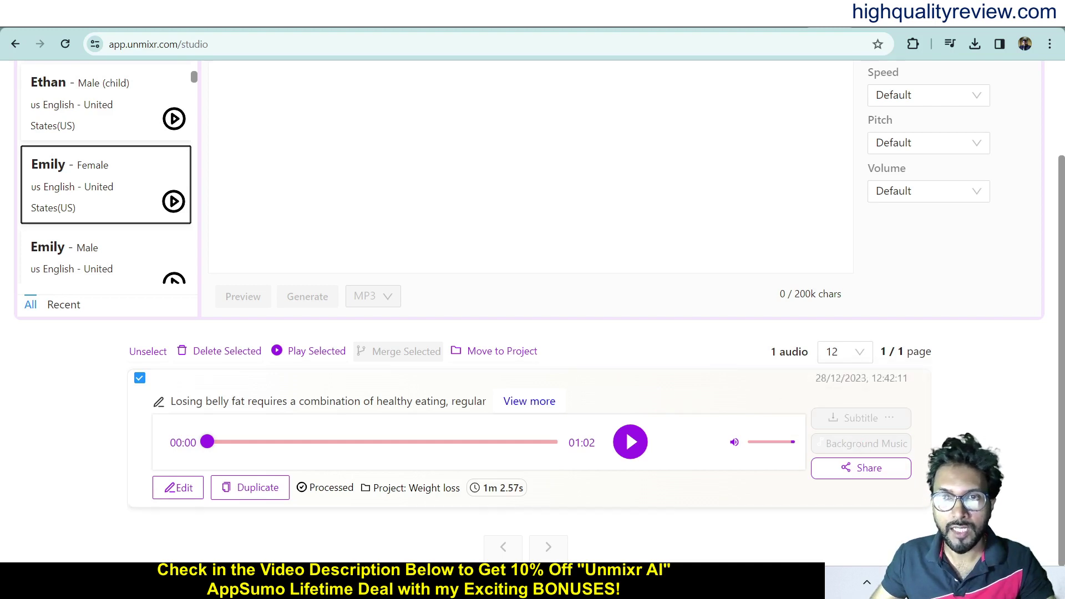
{"action": "scroll", "coordinate": [366, 209], "scroll_direction": "up", "scroll_amount": 5}
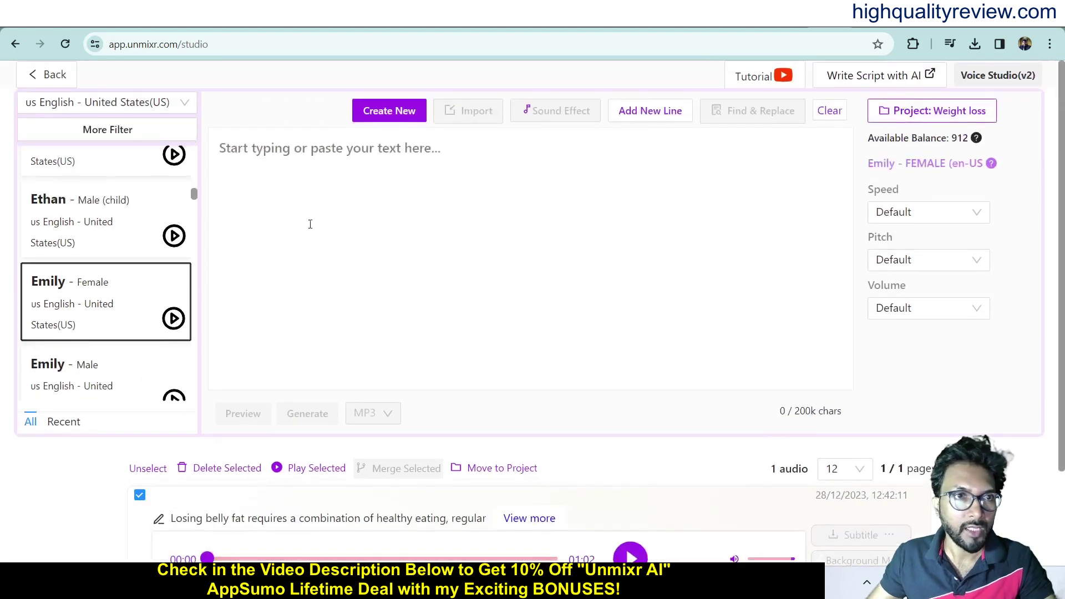
Step: Return to the dashboard and open the Dubbing Studio, which lists the existing diet.mp3 upload
{"action": "left_click", "coordinate": [44, 78]}
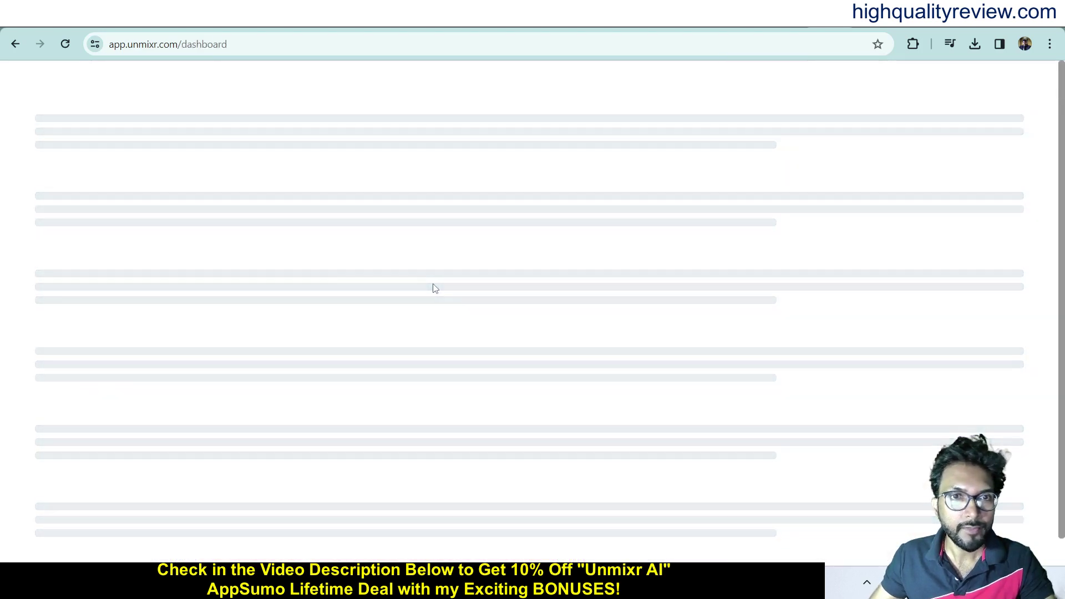
{"action": "scroll", "coordinate": [434, 288], "scroll_direction": "down", "scroll_amount": 5}
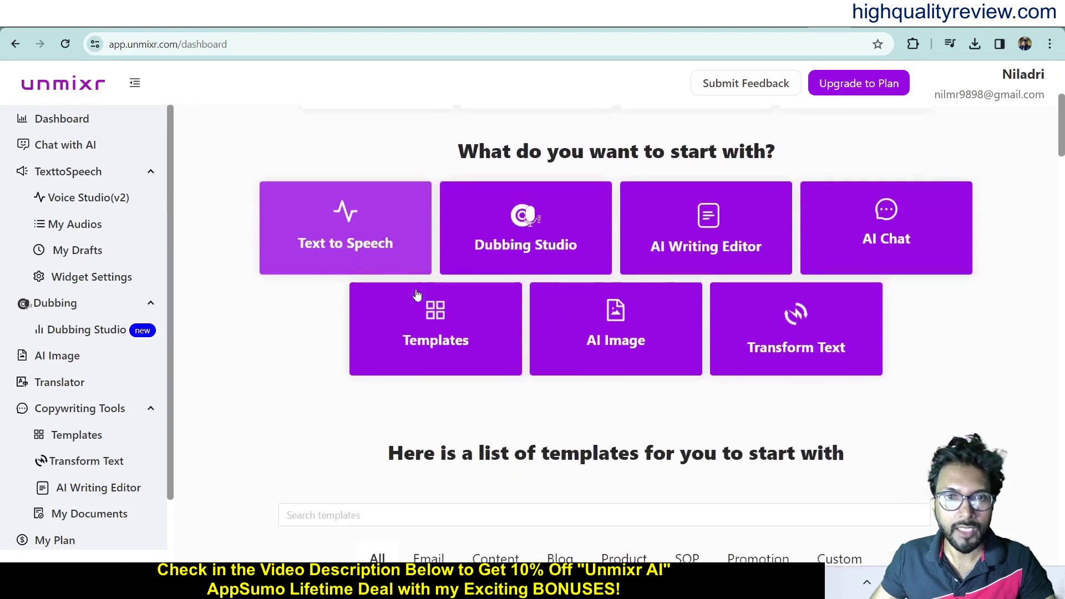
{"action": "left_click", "coordinate": [516, 244]}
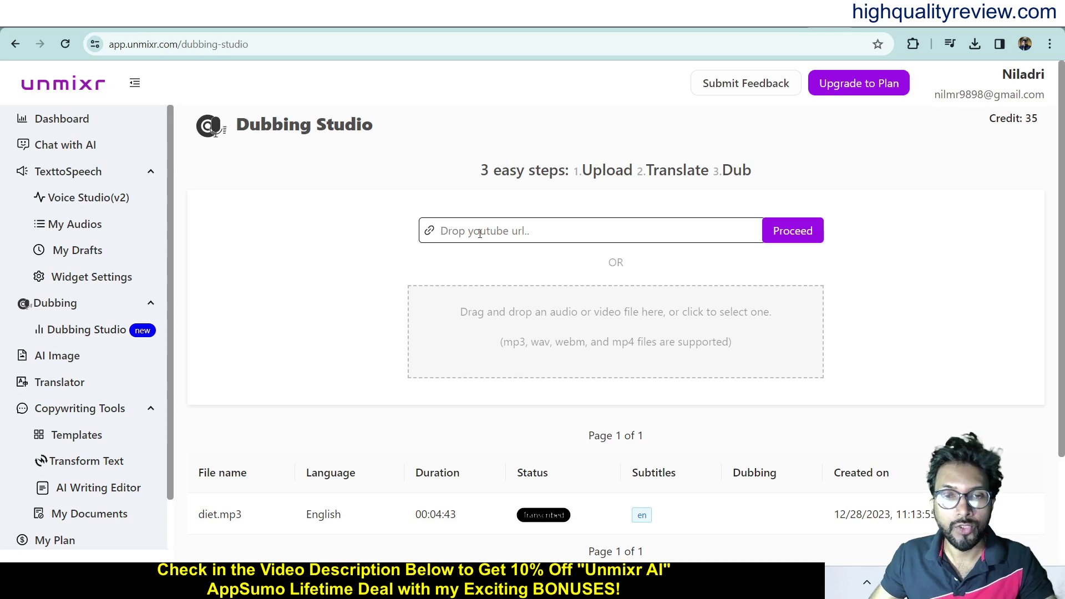
Step: Upload the medium.com video from the Video folder into the Dubbing Studio
{"action": "left_click", "coordinate": [614, 339]}
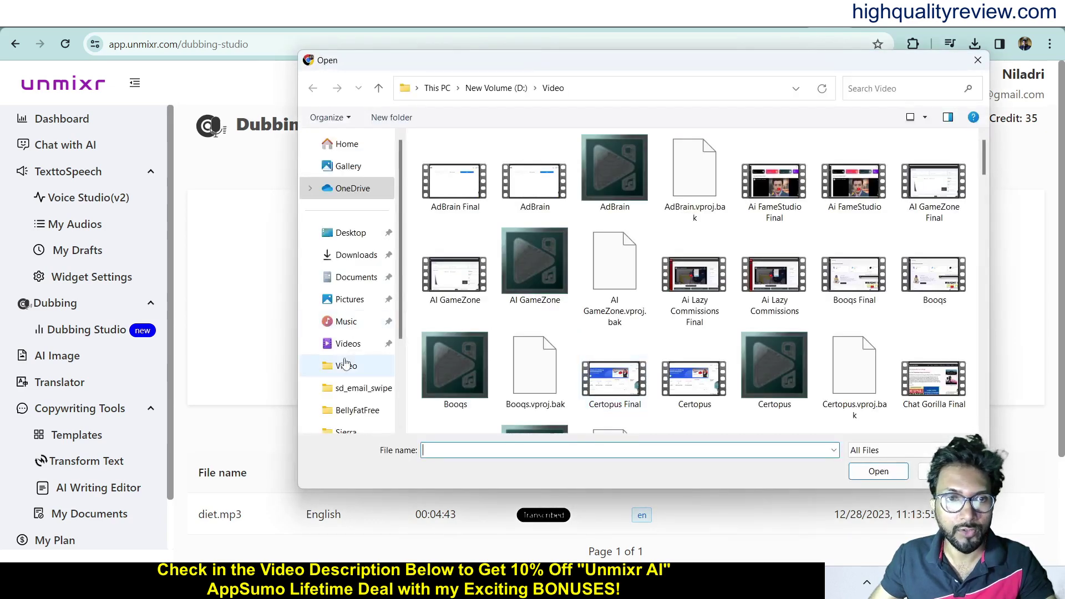
{"action": "left_click", "coordinate": [344, 368]}
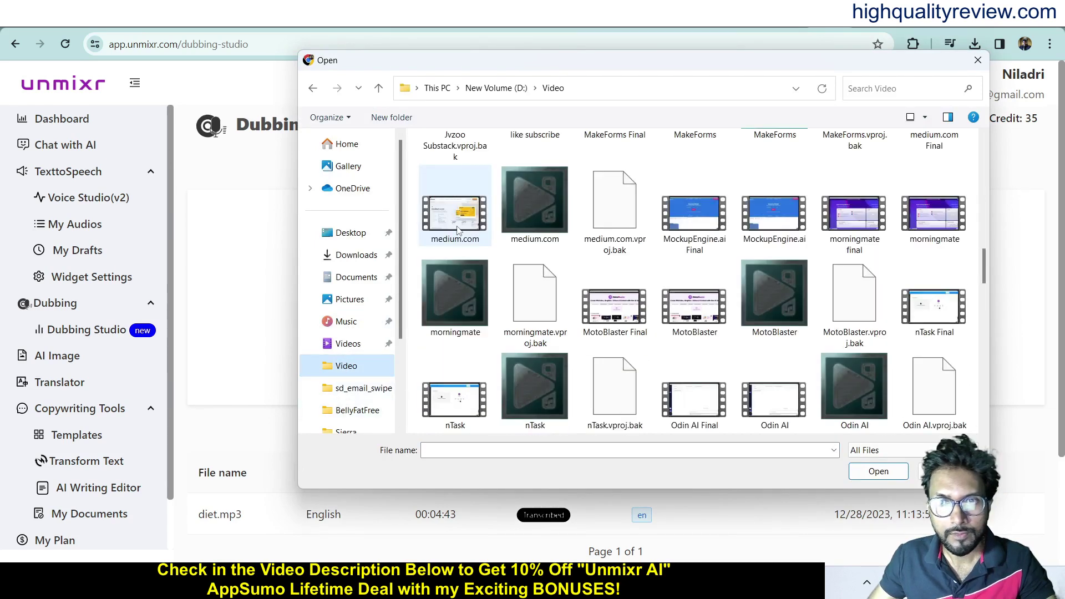
{"action": "scroll", "coordinate": [458, 230], "scroll_direction": "down", "scroll_amount": 10}
{"action": "left_click", "coordinate": [458, 231]}
{"action": "left_click", "coordinate": [879, 471]}
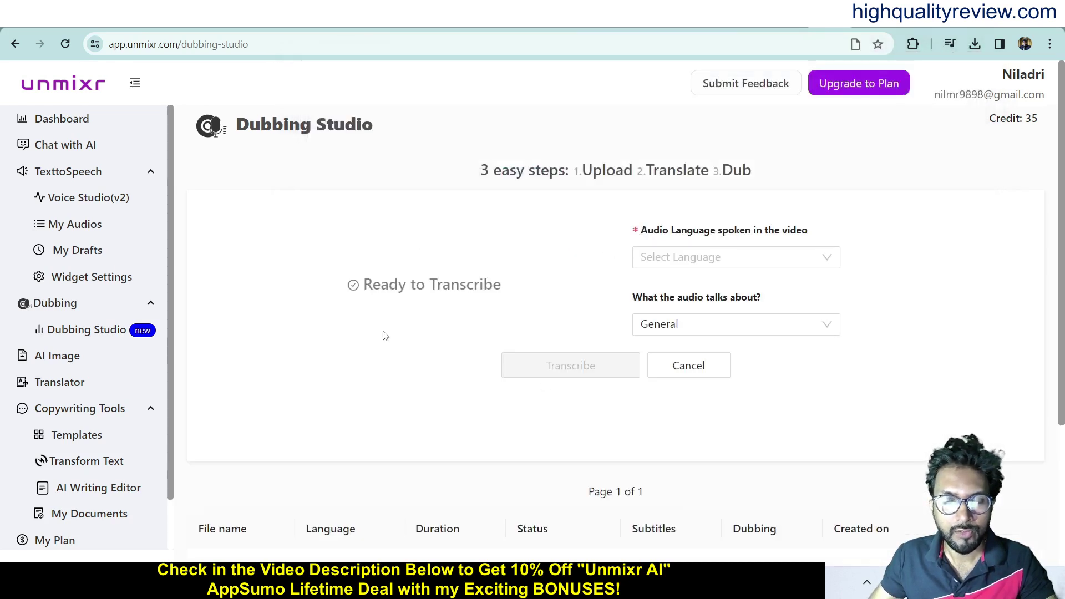
Step: Set the upload's audio language to English and its topic to Tech Tutorial
{"action": "left_click", "coordinate": [754, 257]}
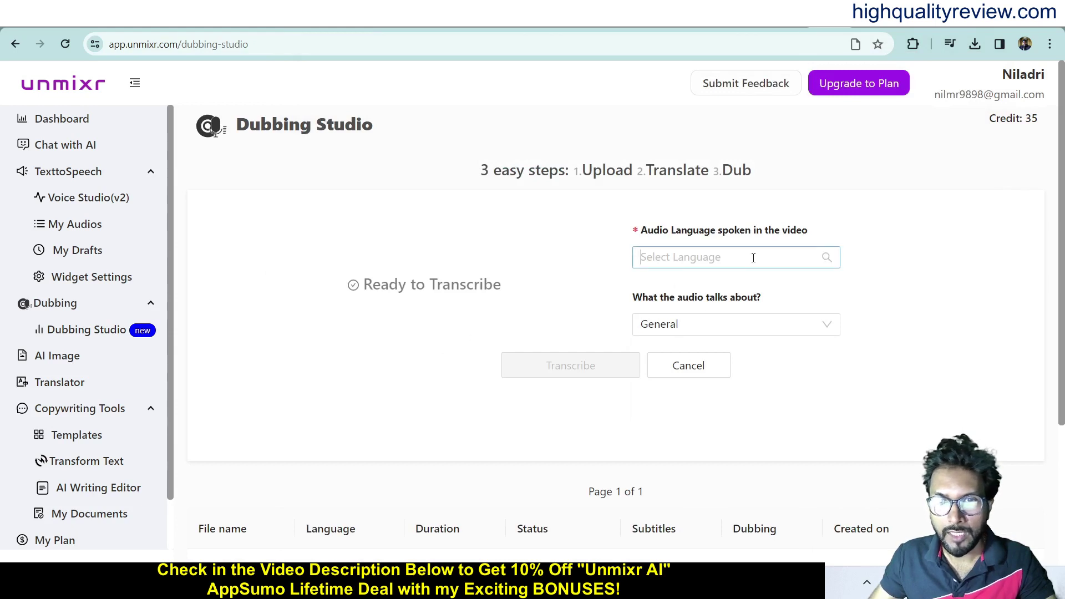
{"action": "left_click", "coordinate": [663, 288]}
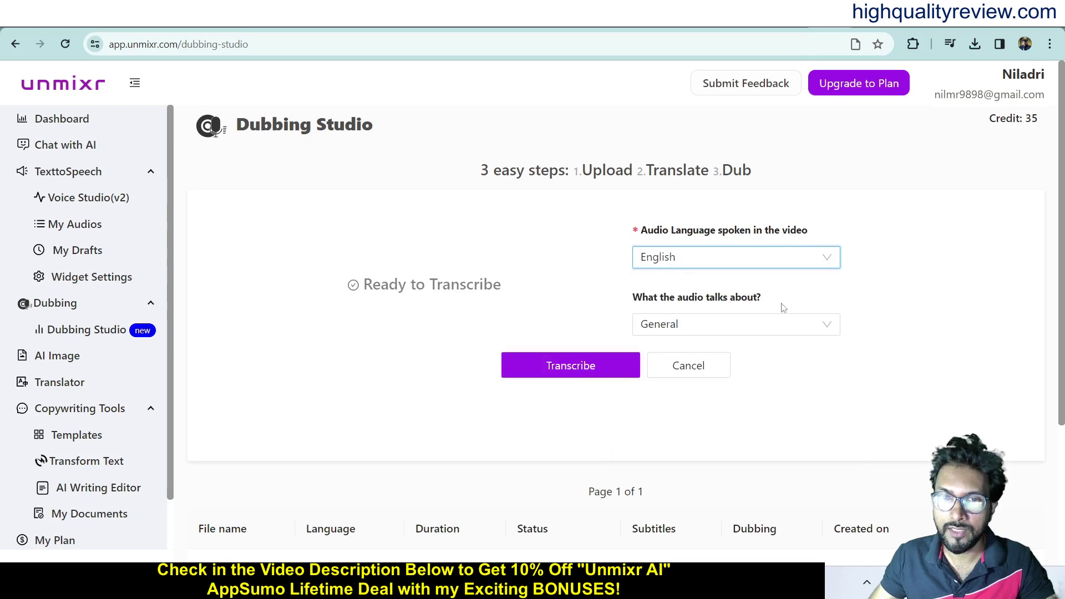
{"action": "left_click", "coordinate": [699, 325]}
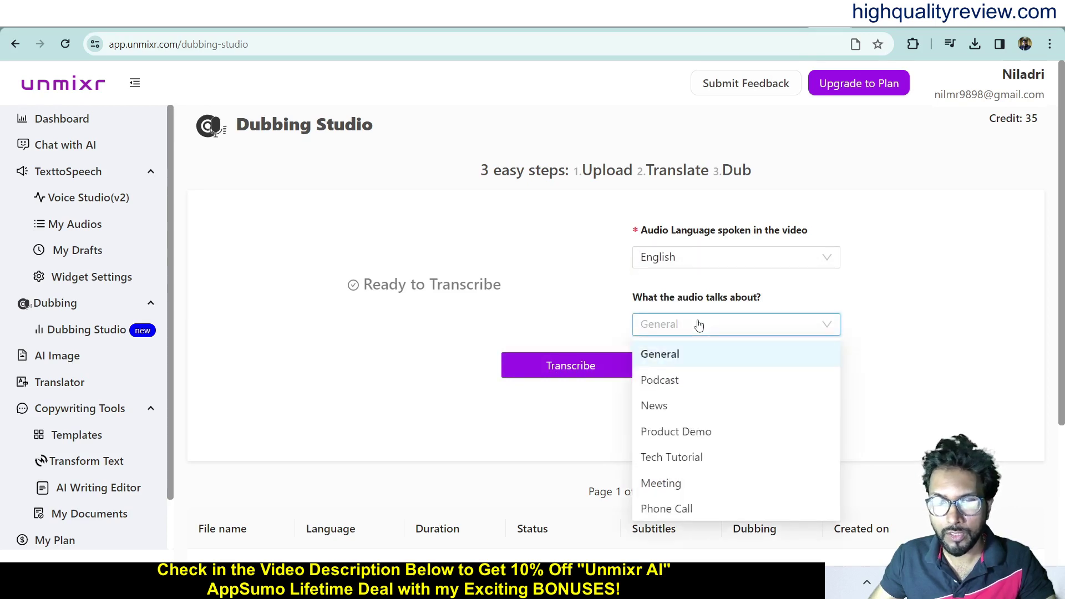
{"action": "left_click", "coordinate": [670, 463]}
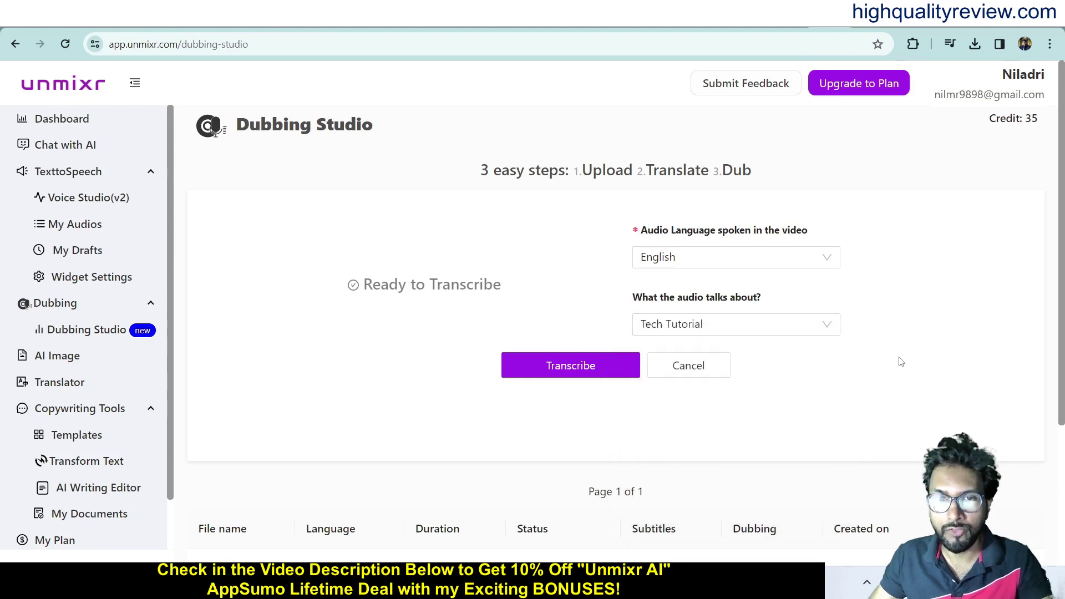
Step: Transcribe medium.com.mp4 and review its 10:26 Speaker 1 transcript
{"action": "left_click", "coordinate": [562, 375]}
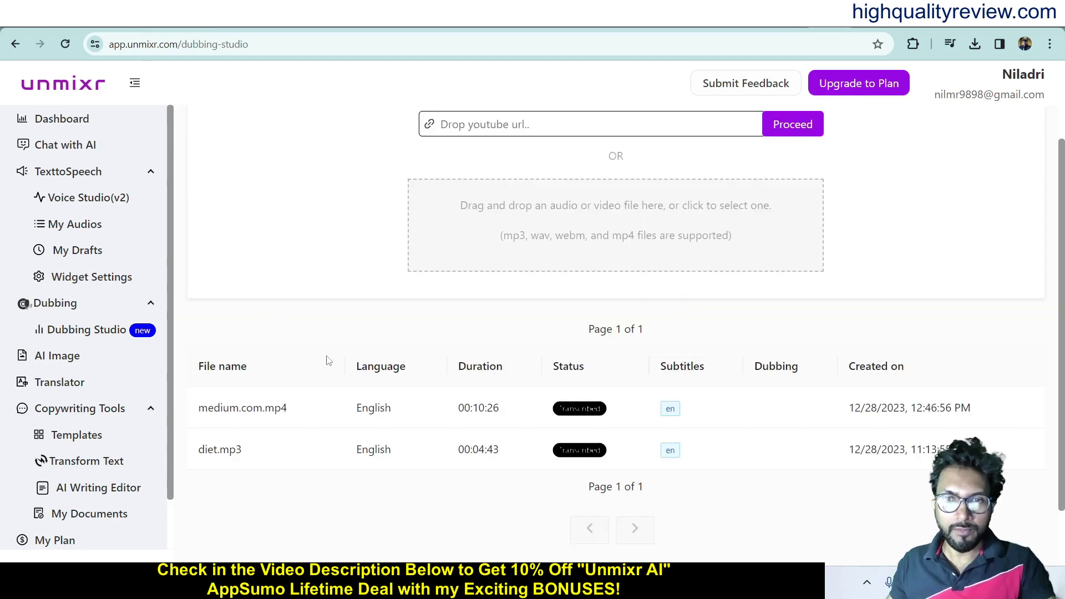
{"action": "left_click", "coordinate": [293, 418]}
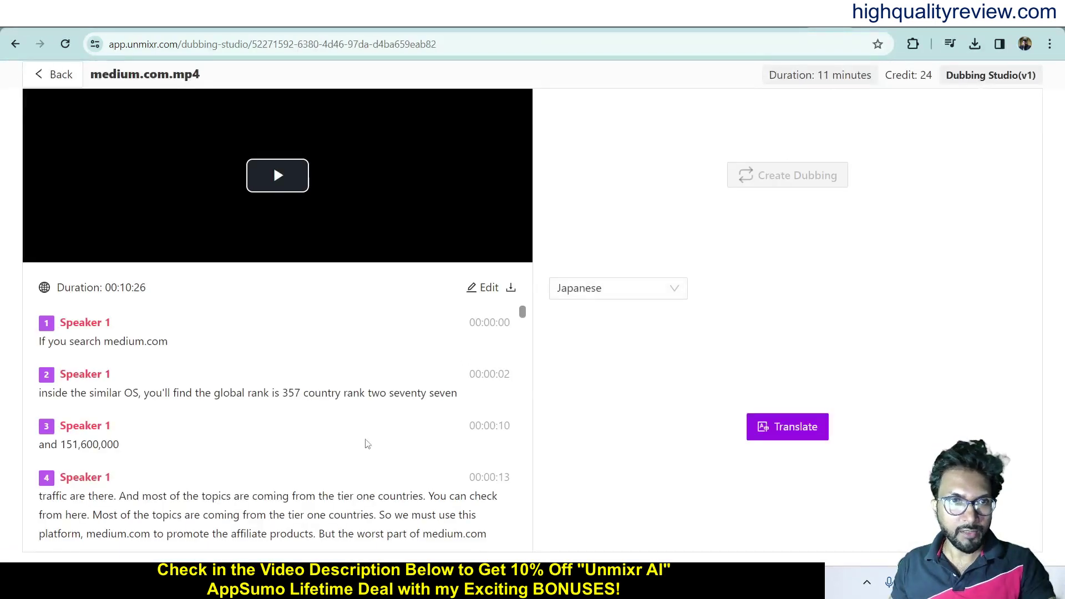
{"action": "scroll", "coordinate": [325, 438], "scroll_direction": "down", "scroll_amount": 15}
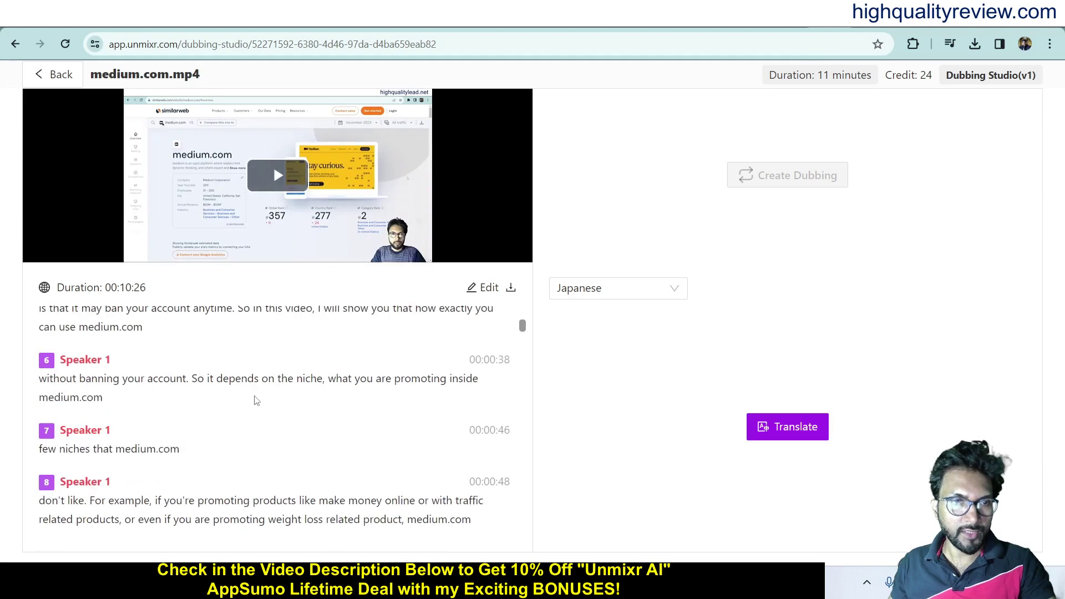
{"action": "scroll", "coordinate": [333, 416], "scroll_direction": "down", "scroll_amount": 8}
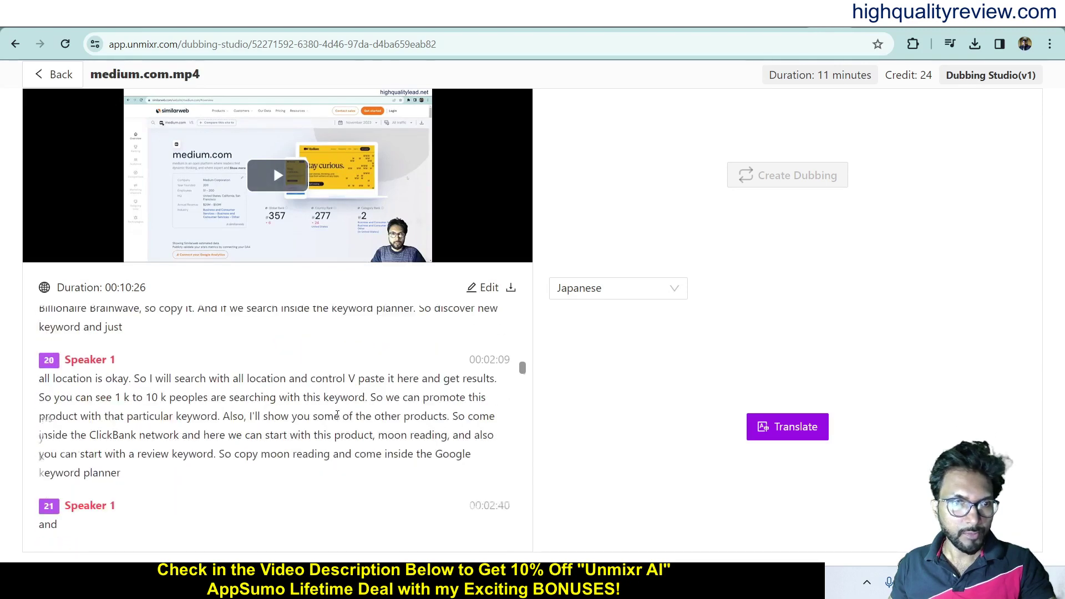
{"action": "scroll", "coordinate": [344, 418], "scroll_direction": "up", "scroll_amount": 7}
{"action": "scroll", "coordinate": [345, 418], "scroll_direction": "up", "scroll_amount": 15}
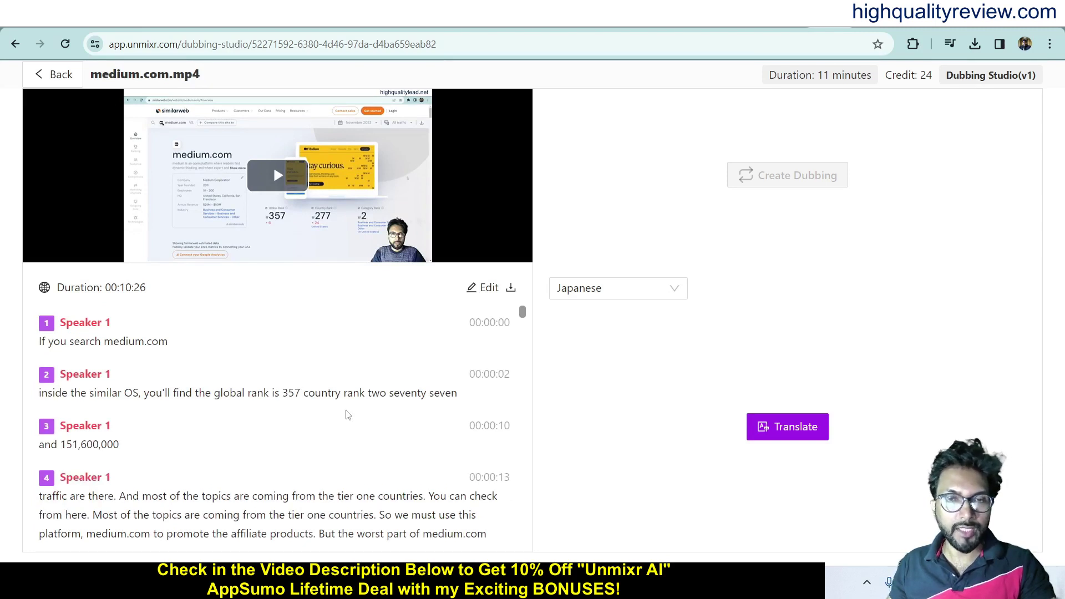
{"action": "left_click", "coordinate": [626, 288]}
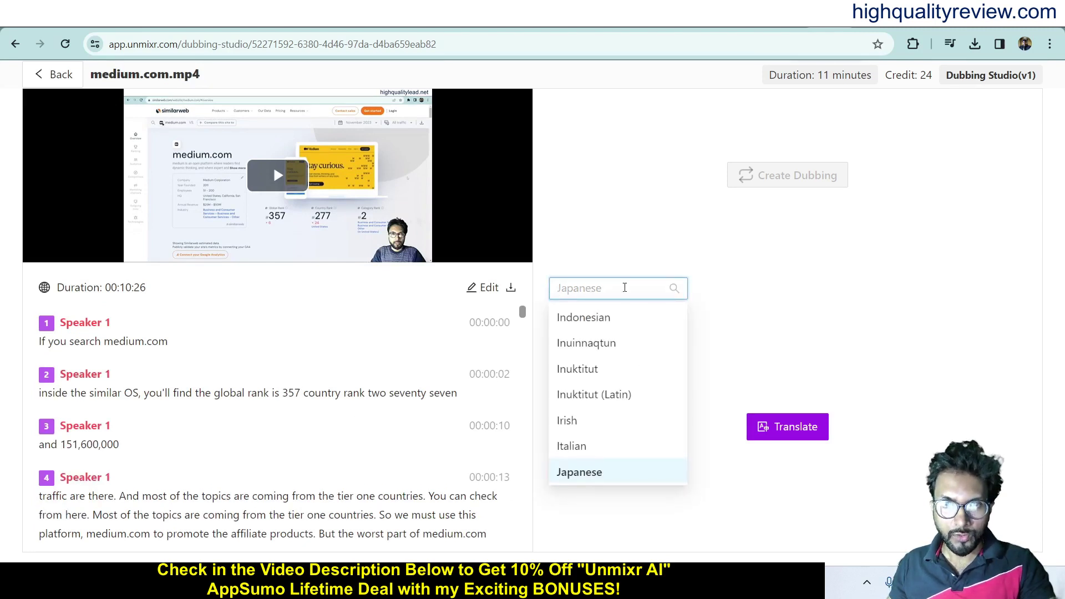
Step: Translate the medium.com.mp4 transcript into Spanish, confirming the credit charge
{"action": "scroll", "coordinate": [616, 399], "scroll_direction": "down", "scroll_amount": 3}
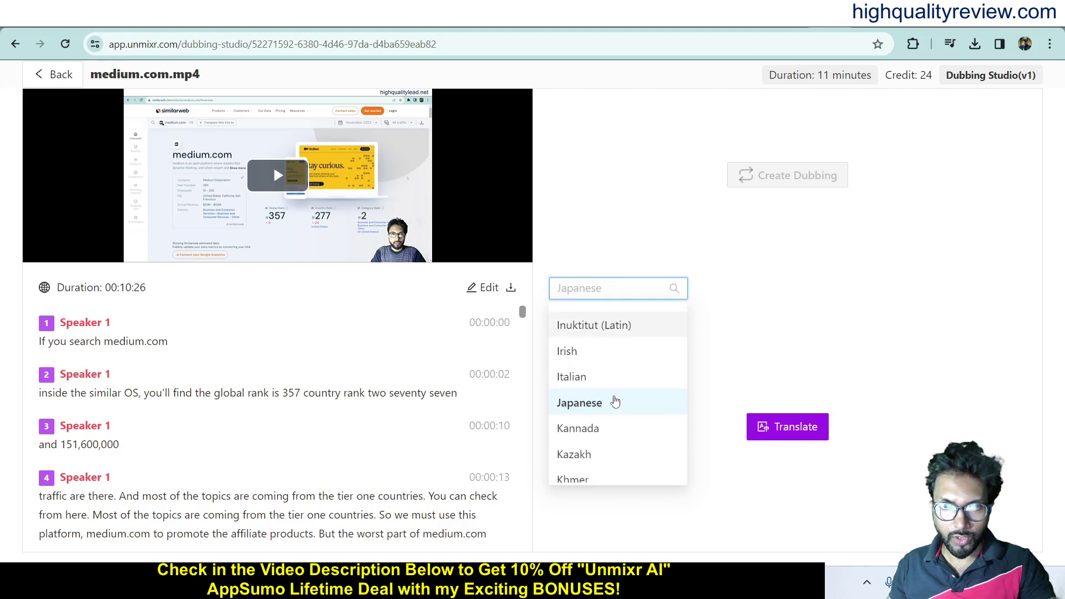
{"action": "scroll", "coordinate": [616, 401], "scroll_direction": "down", "scroll_amount": 4}
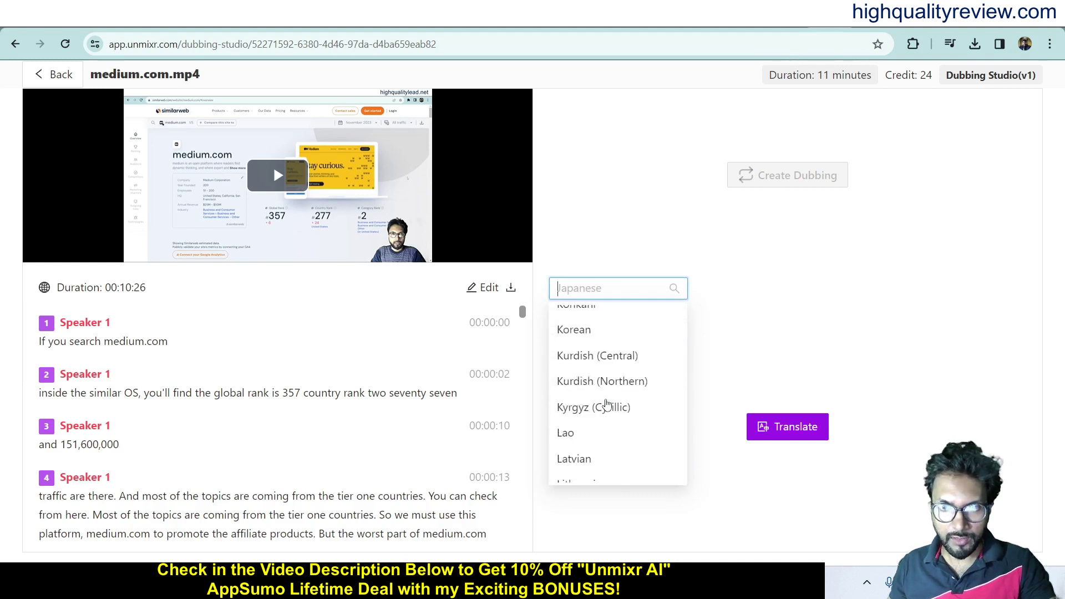
{"action": "scroll", "coordinate": [648, 405], "scroll_direction": "down", "scroll_amount": 6}
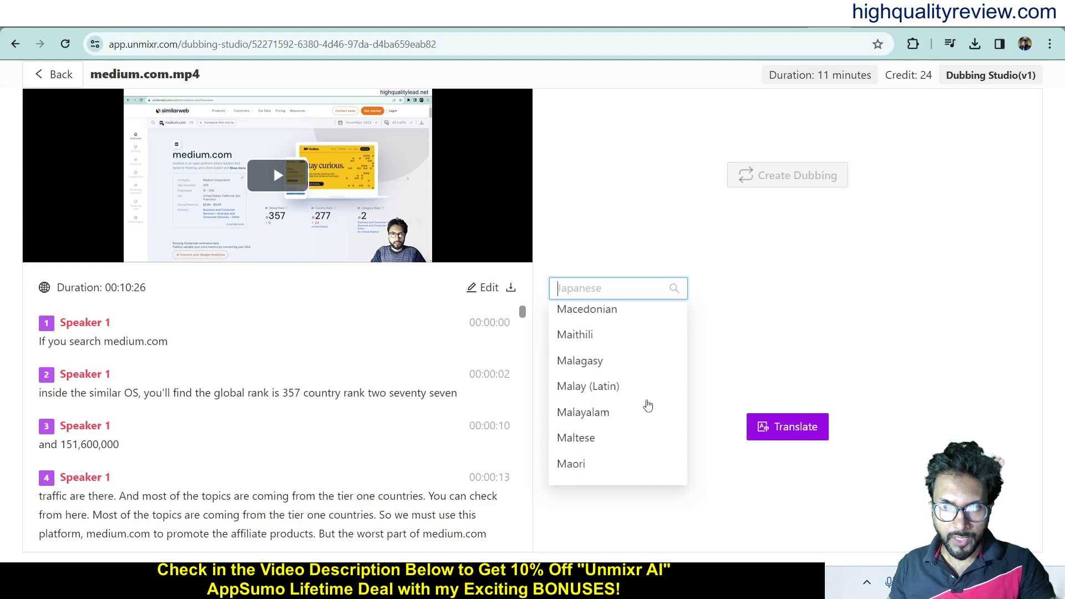
{"action": "scroll", "coordinate": [648, 405], "scroll_direction": "down", "scroll_amount": 10}
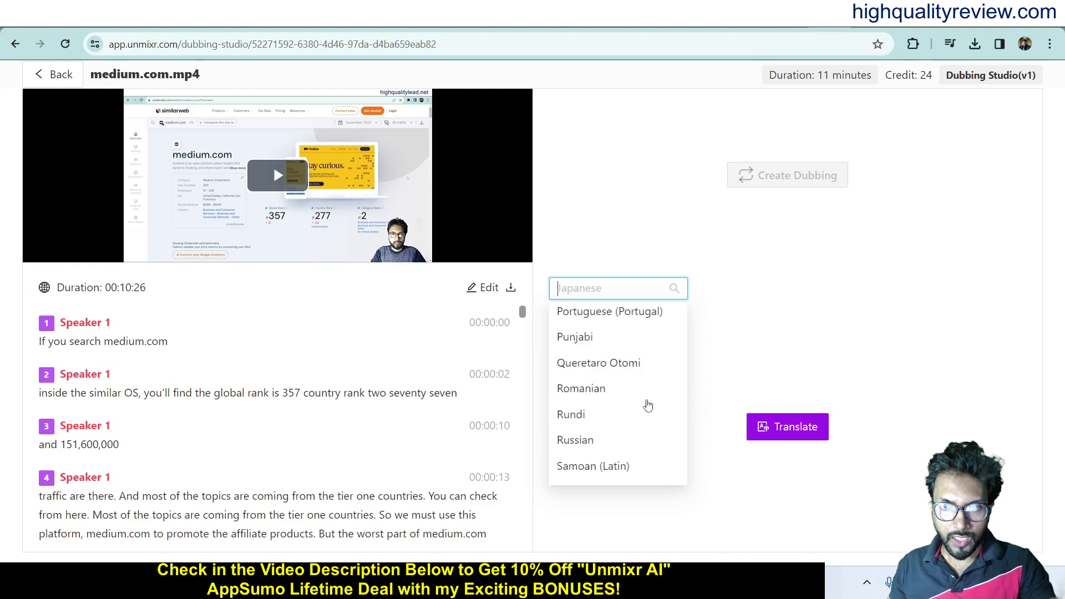
{"action": "scroll", "coordinate": [648, 405], "scroll_direction": "down", "scroll_amount": 3}
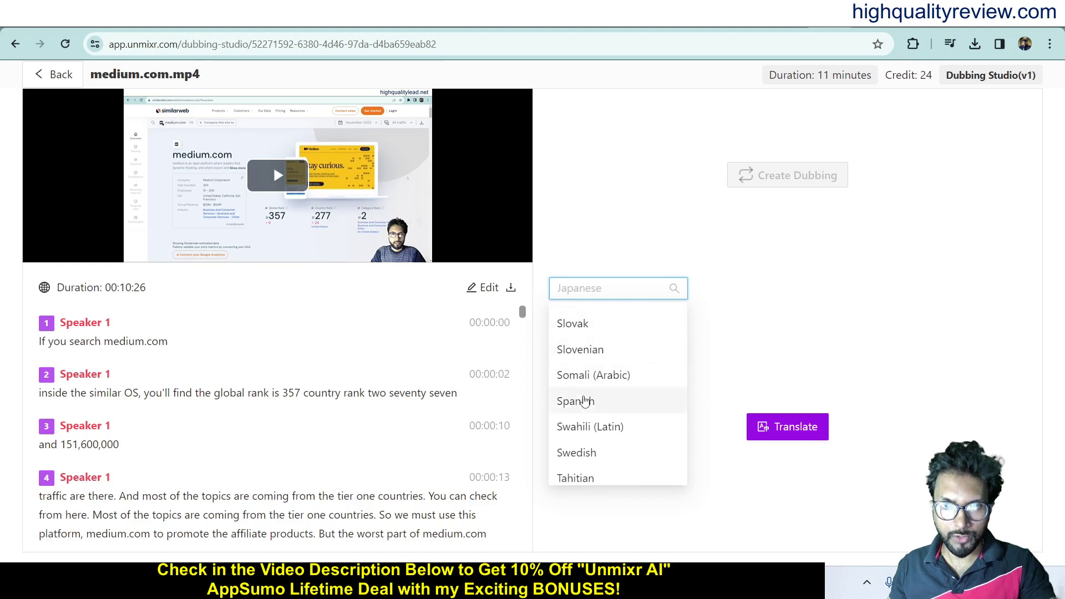
{"action": "left_click", "coordinate": [575, 401]}
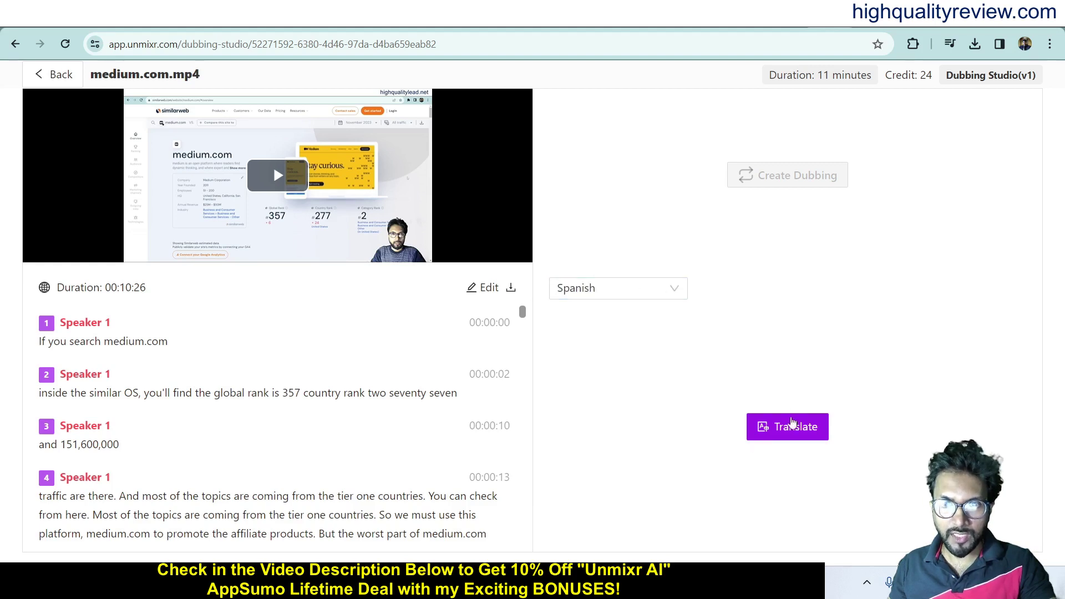
{"action": "left_click", "coordinate": [786, 429]}
{"action": "left_click", "coordinate": [758, 447]}
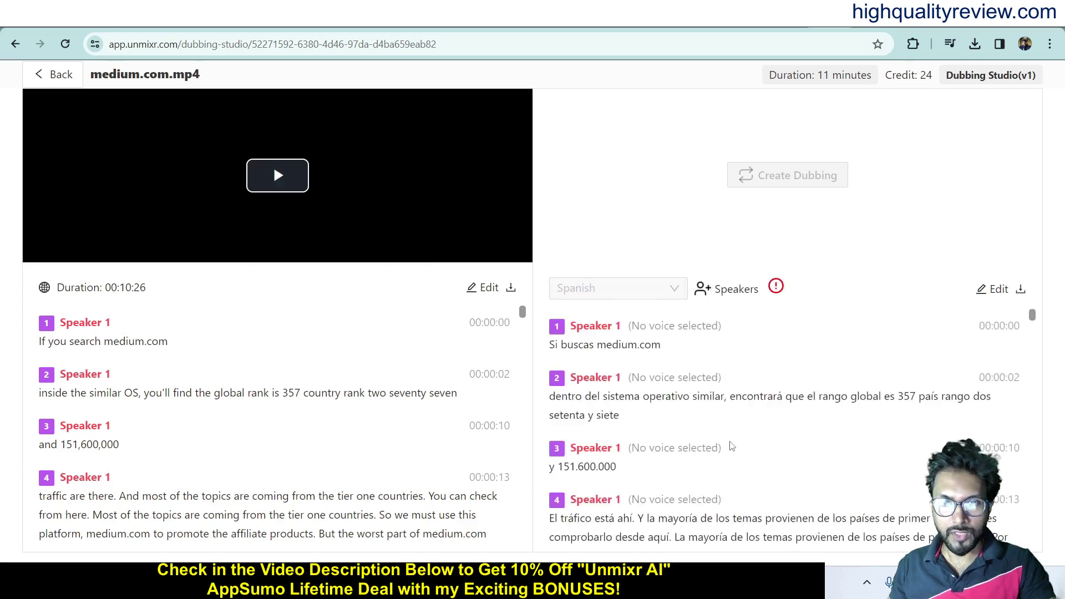
Step: Scroll through the Spanish translation and return to its first lines
{"action": "scroll", "coordinate": [777, 412], "scroll_direction": "down", "scroll_amount": 4}
{"action": "scroll", "coordinate": [777, 411], "scroll_direction": "down", "scroll_amount": 20}
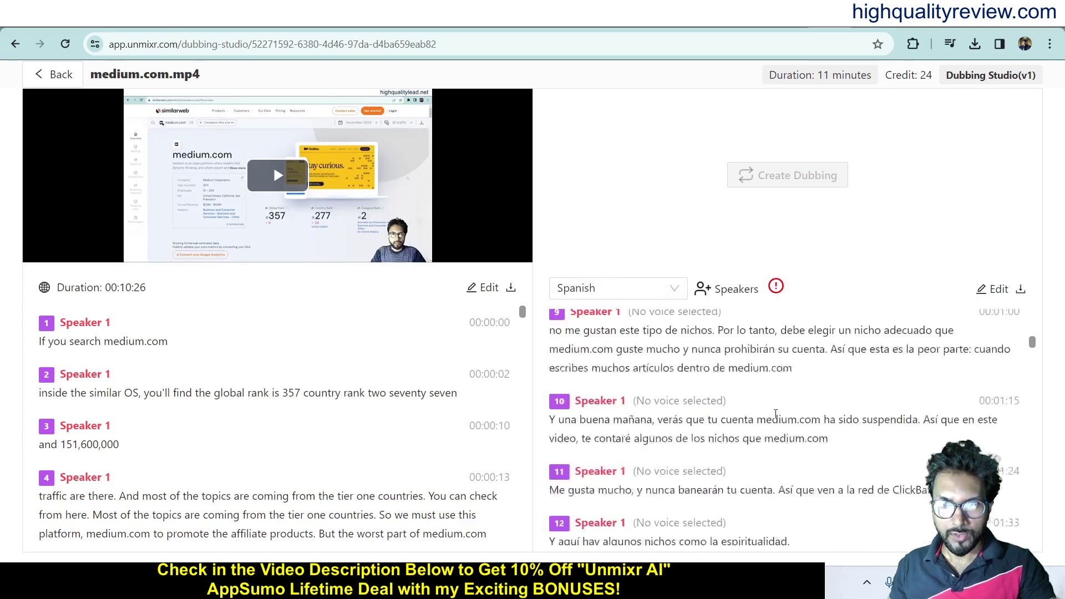
{"action": "scroll", "coordinate": [776, 426], "scroll_direction": "down", "scroll_amount": 20}
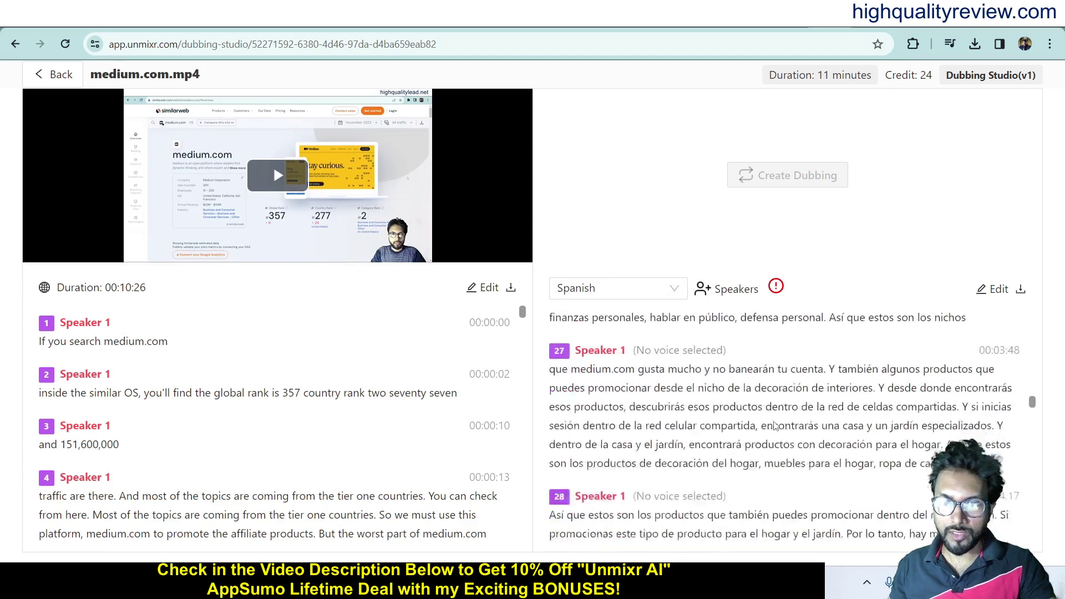
{"action": "scroll", "coordinate": [775, 426], "scroll_direction": "down", "scroll_amount": 20}
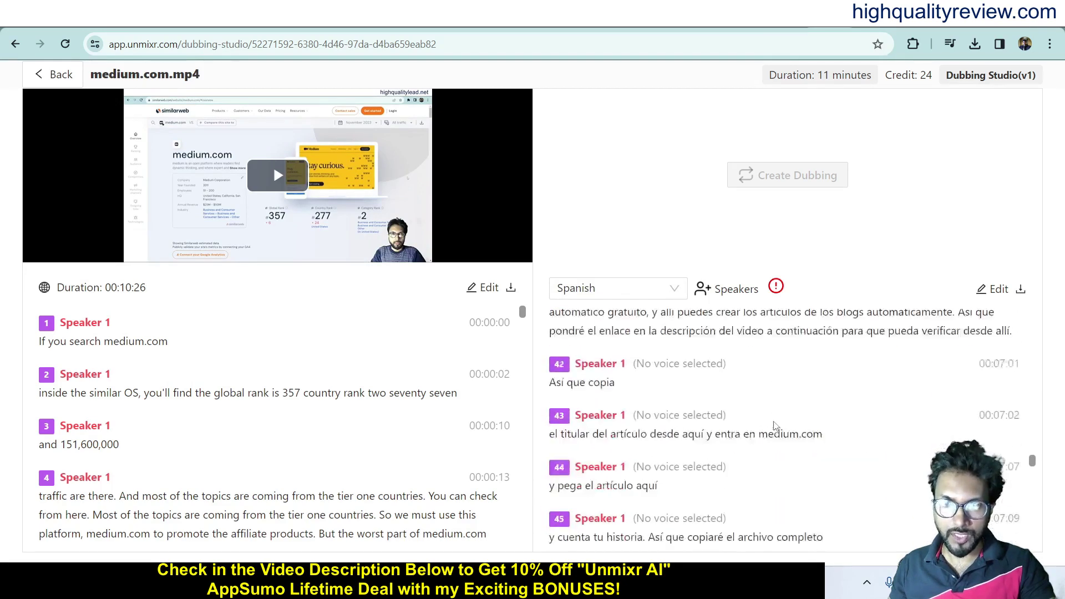
{"action": "scroll", "coordinate": [776, 426], "scroll_direction": "down", "scroll_amount": 8}
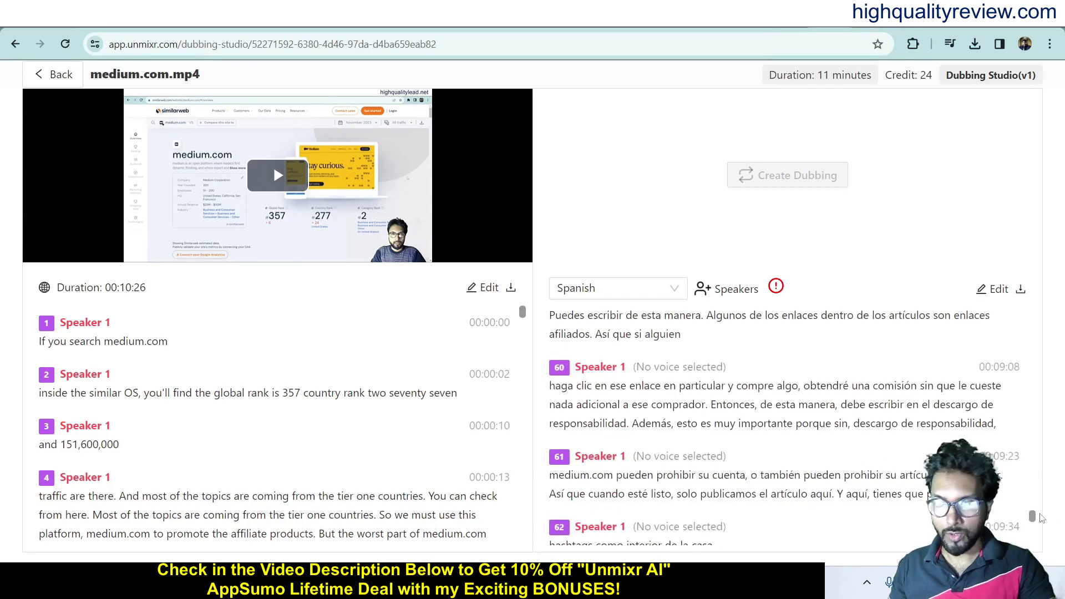
{"action": "left_click_drag", "start_coordinate": [1042, 518], "coordinate": [1046, 286]}
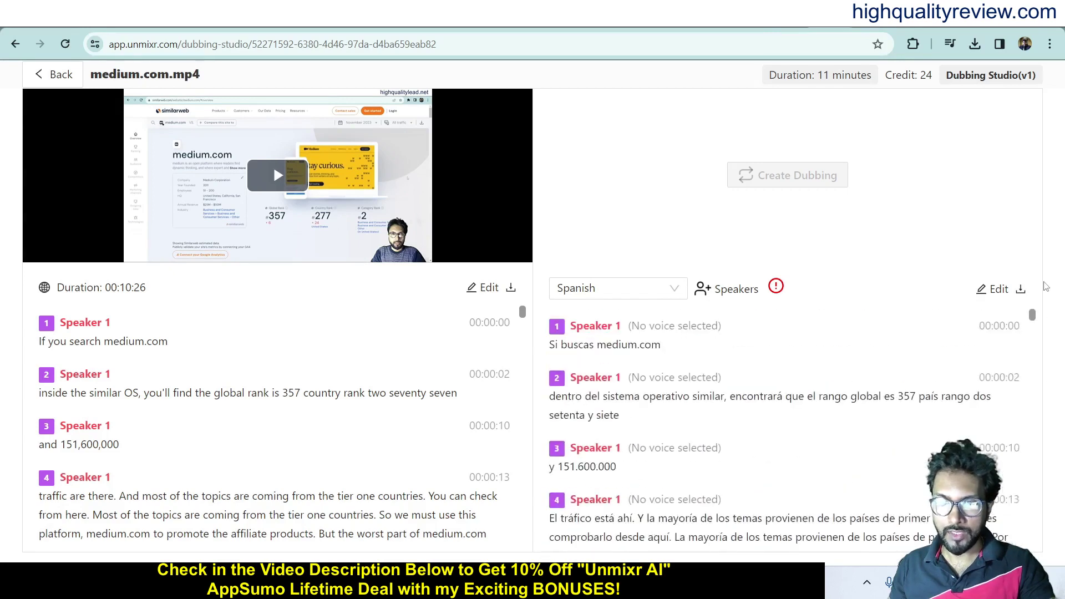
Step: Translate the medium.com.mp4 transcript into Swedish, confirming the 11-credit charge
{"action": "left_click", "coordinate": [599, 287]}
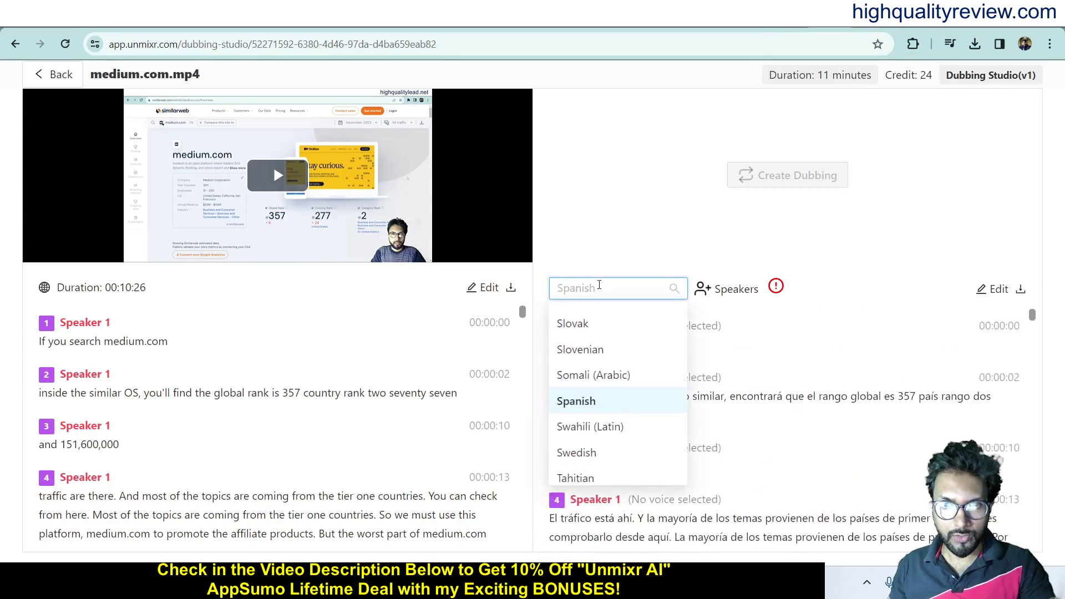
{"action": "left_click", "coordinate": [581, 455]}
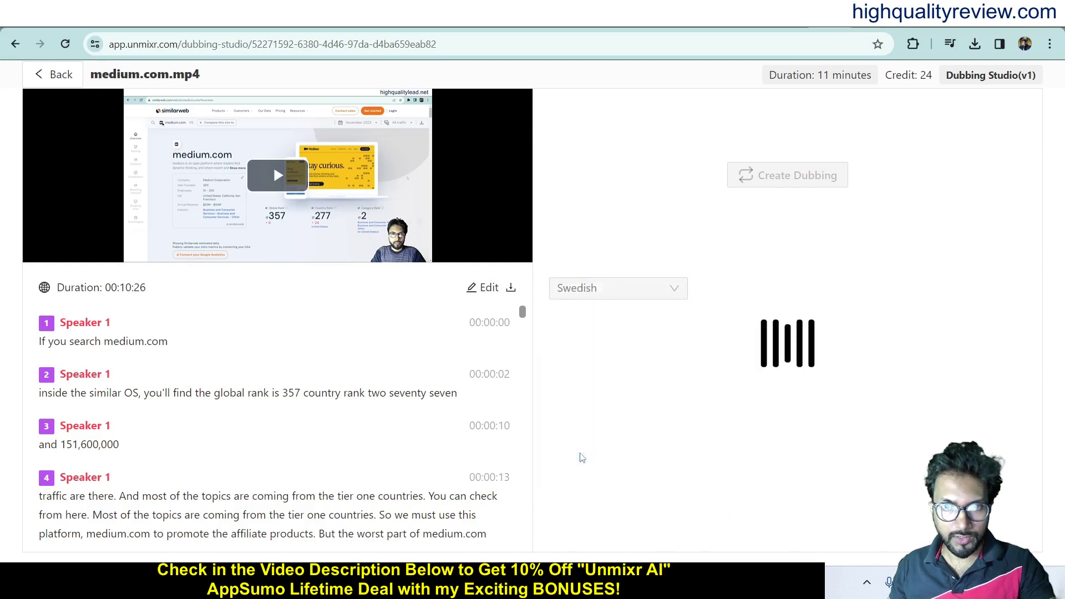
{"action": "left_click", "coordinate": [775, 430]}
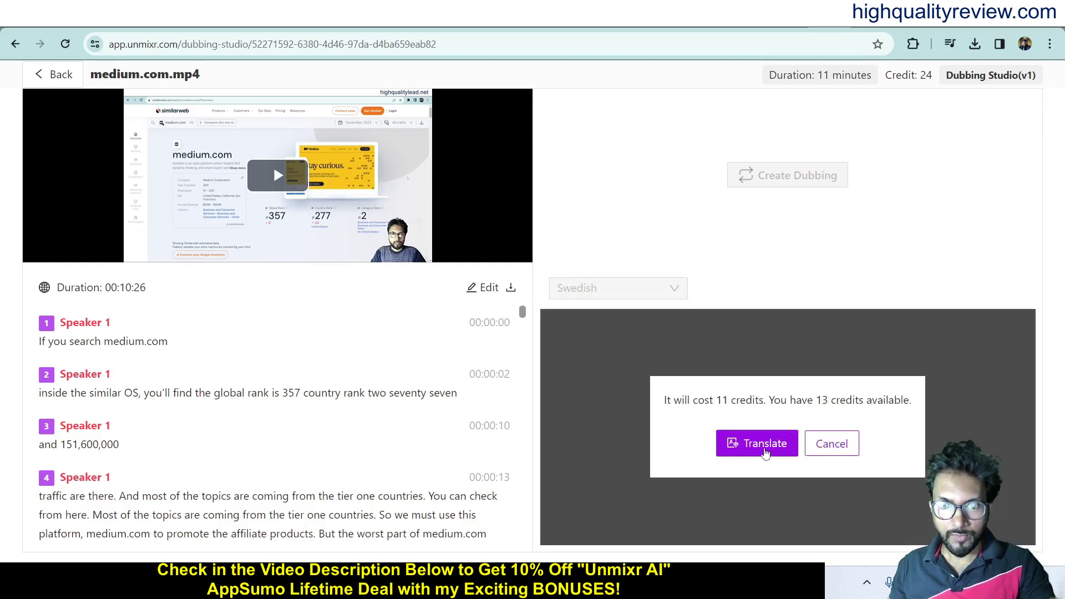
{"action": "left_click", "coordinate": [765, 451]}
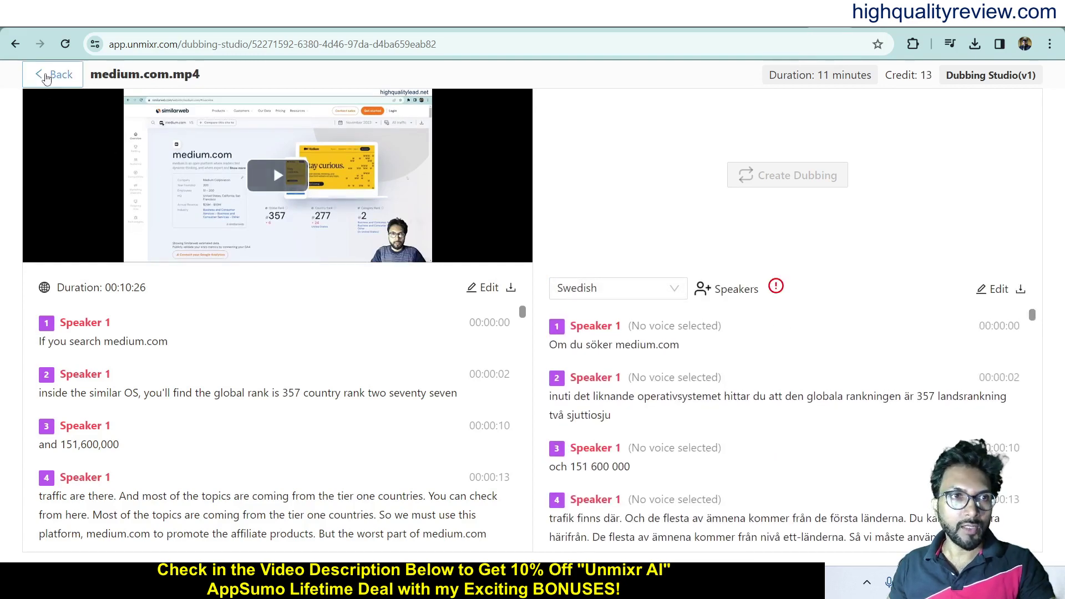
Step: Go back to the dashboard and start a new Untitled Document in the AI Writing Editor
{"action": "left_click", "coordinate": [45, 79]}
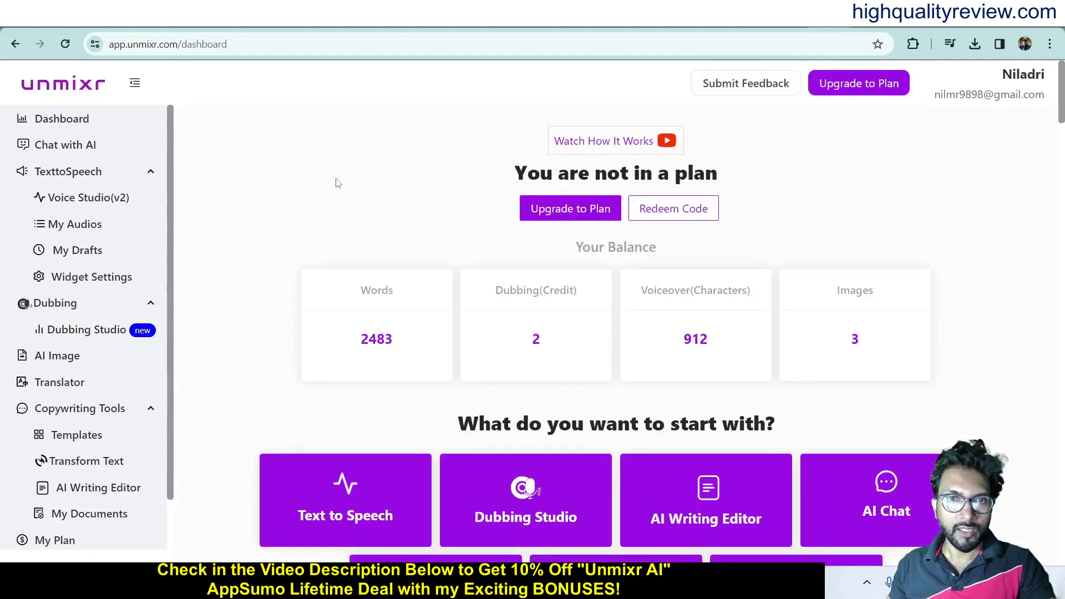
{"action": "scroll", "coordinate": [335, 183], "scroll_direction": "down", "scroll_amount": 2}
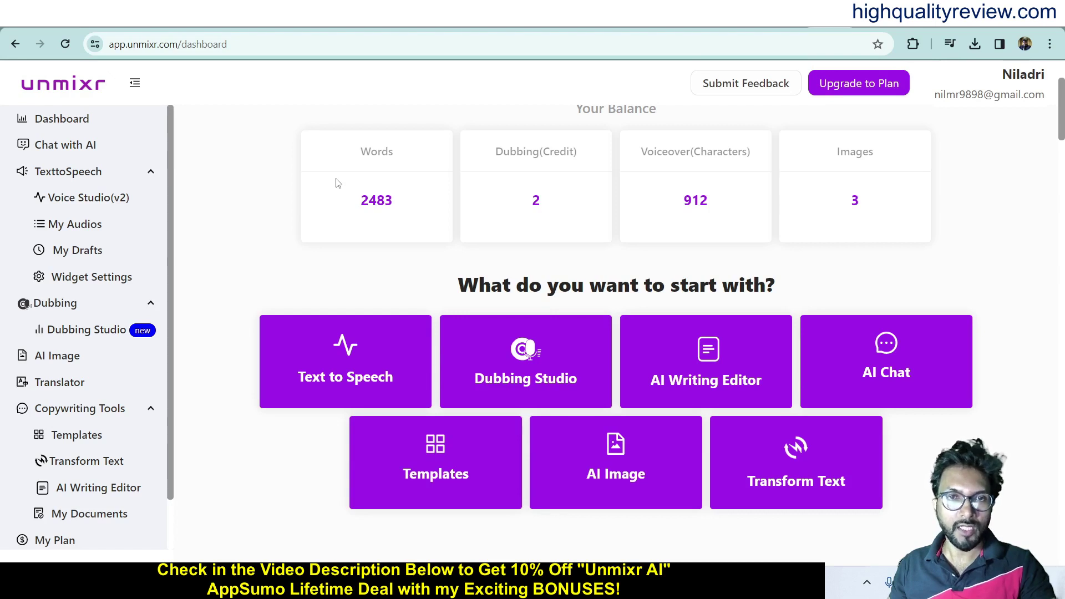
{"action": "left_click", "coordinate": [690, 377]}
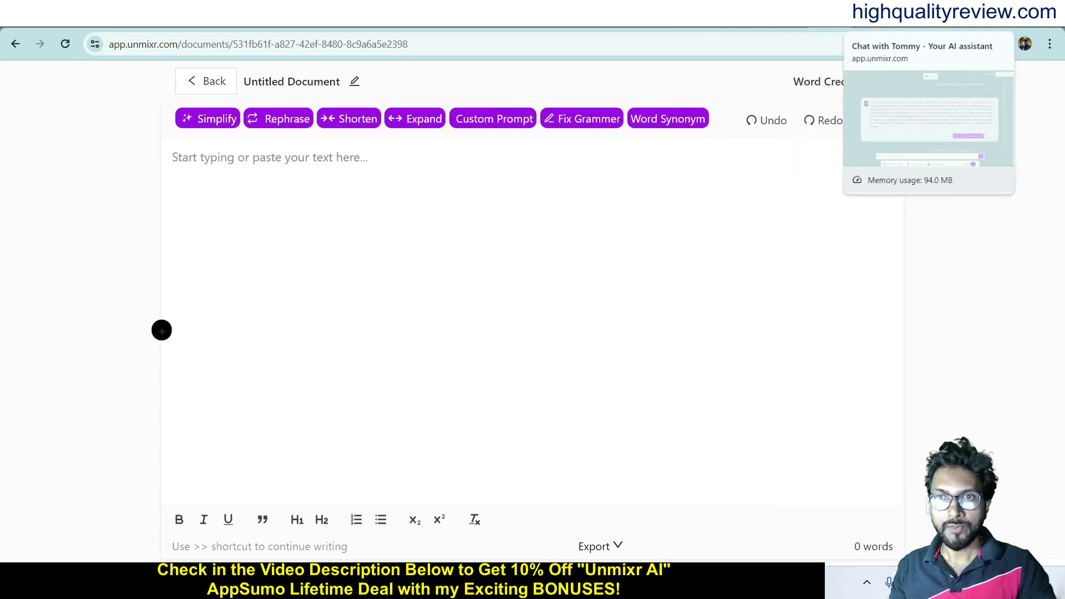
Step: Copy the belly-fat answer from the Tommy chat and paste it into the Untitled Document
{"action": "left_click", "coordinate": [868, 19]}
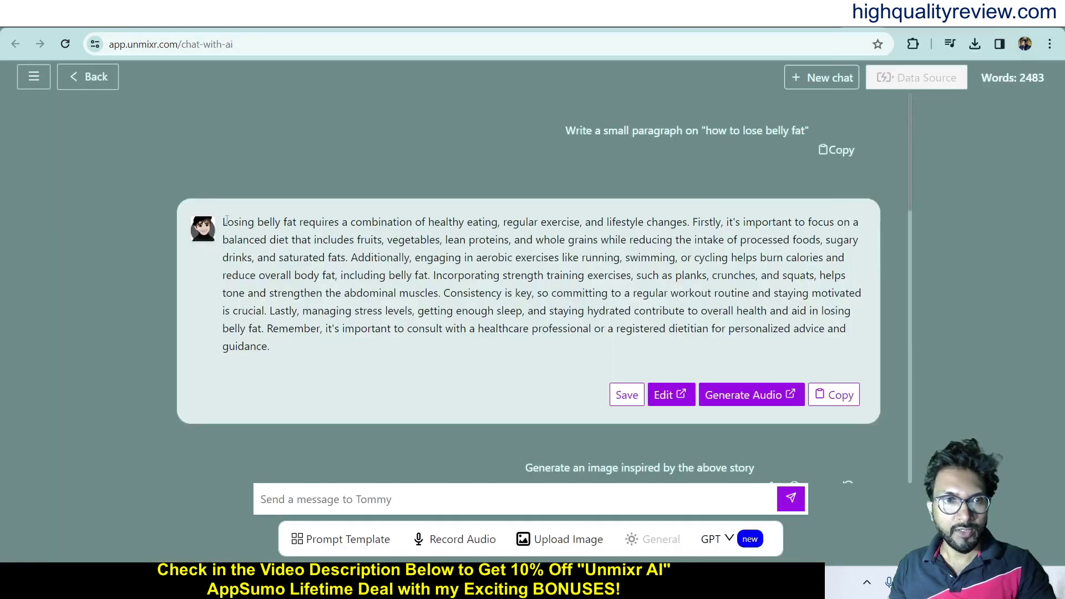
{"action": "left_click_drag", "start_coordinate": [224, 218], "coordinate": [300, 374]}
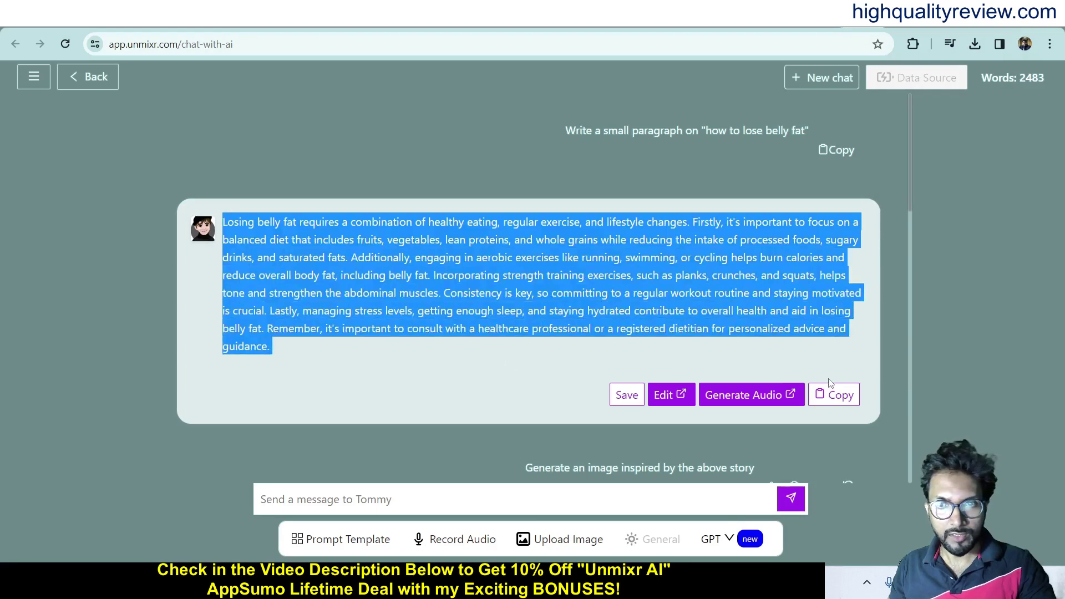
{"action": "left_click", "coordinate": [838, 397]}
{"action": "left_click", "coordinate": [829, 27]}
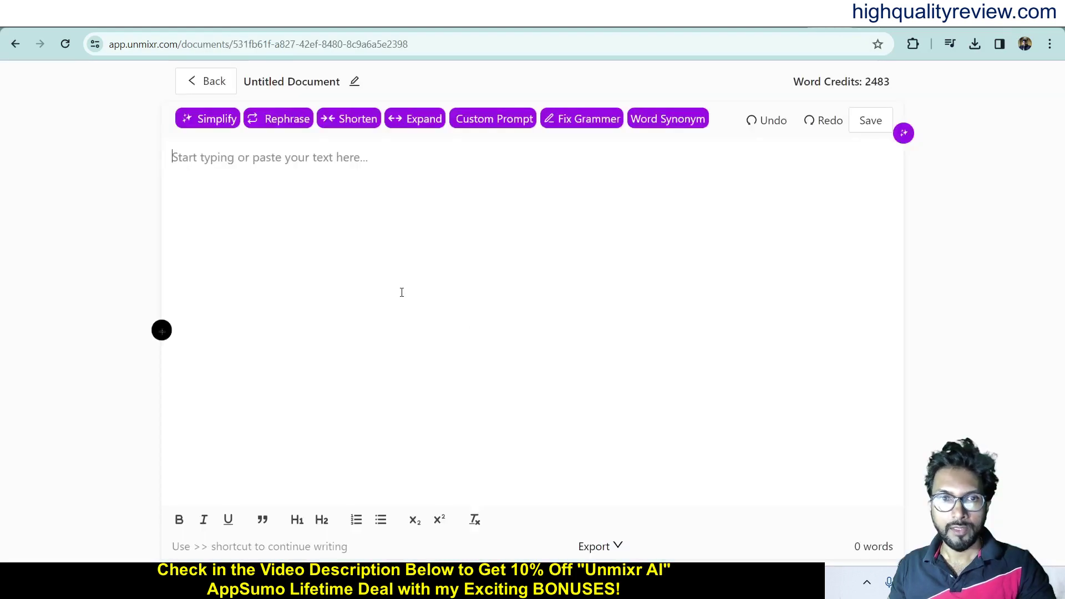
{"action": "key", "text": "ctrl+v"}
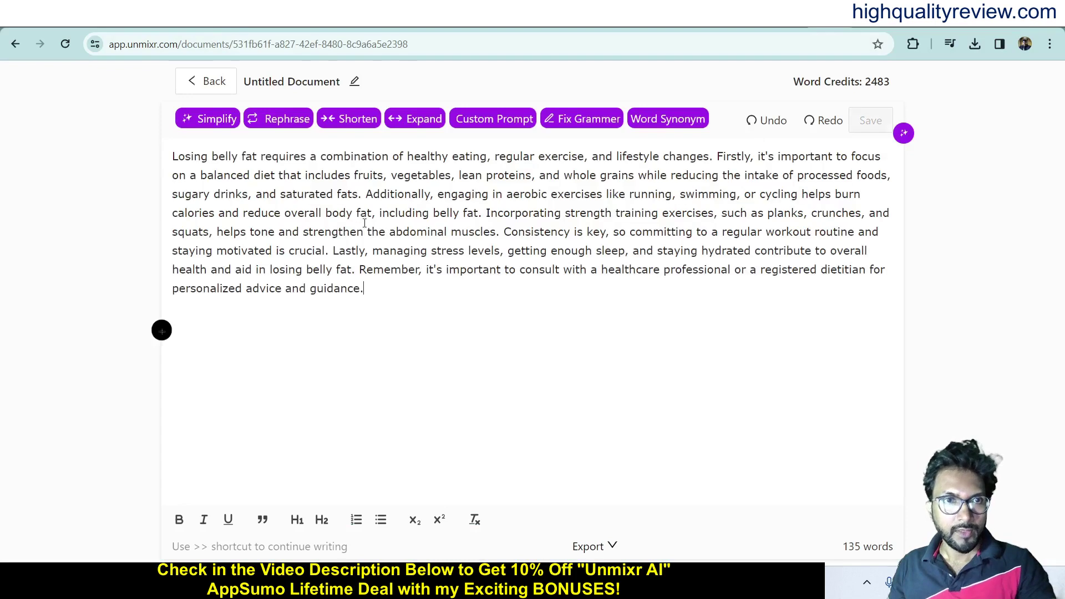
Step: Generate Simplify and Rephrase suggestions for the belly-fat paragraph
{"action": "left_click", "coordinate": [204, 120]}
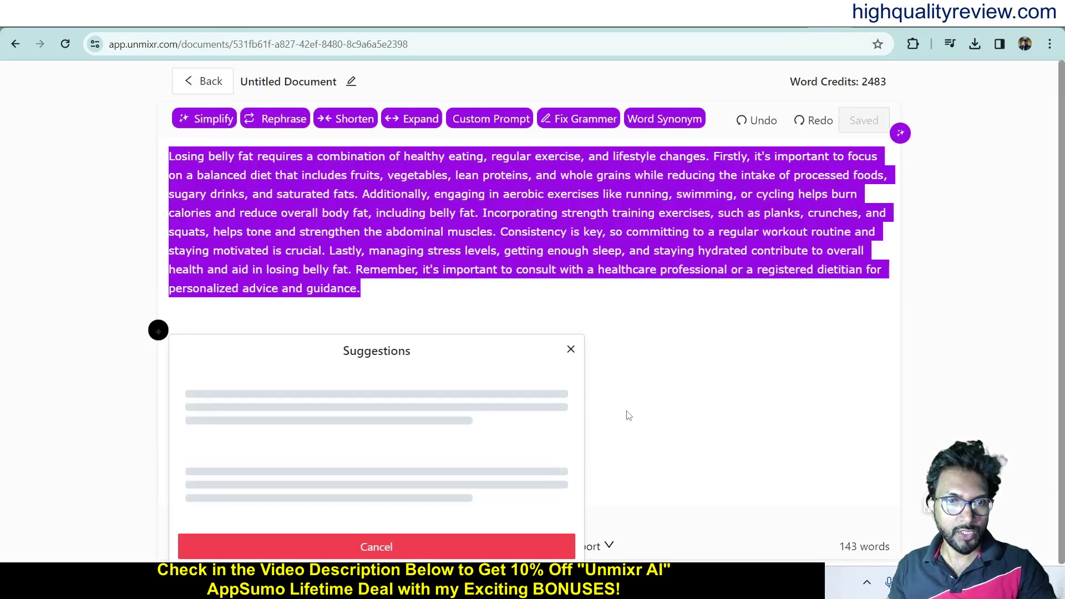
{"action": "scroll", "coordinate": [561, 450], "scroll_direction": "down", "scroll_amount": 1}
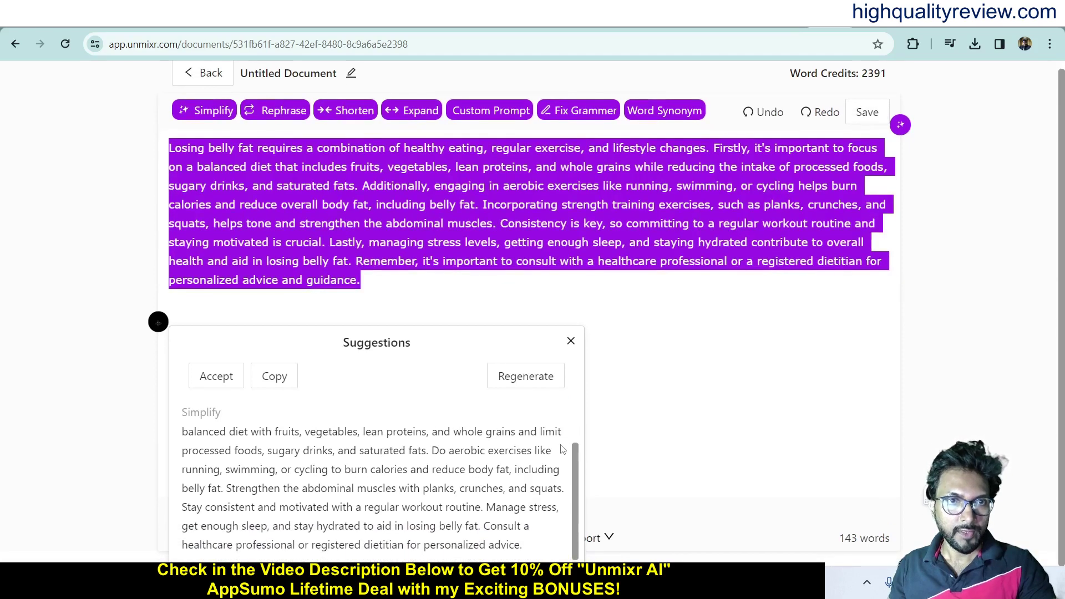
{"action": "left_click", "coordinate": [715, 393]}
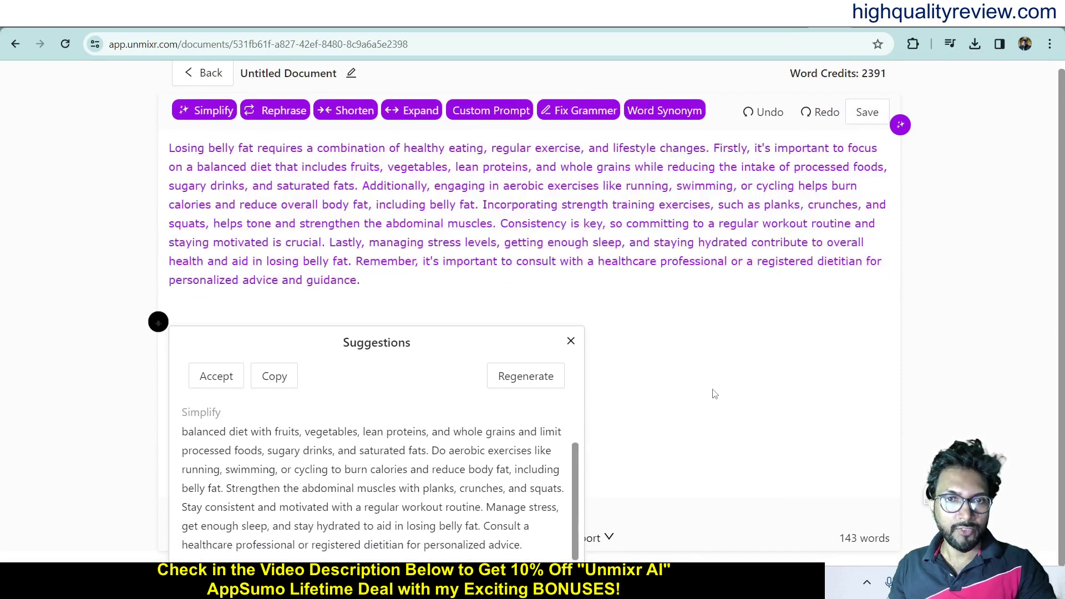
{"action": "scroll", "coordinate": [499, 255], "scroll_direction": "up", "scroll_amount": 1}
{"action": "left_click", "coordinate": [287, 125]}
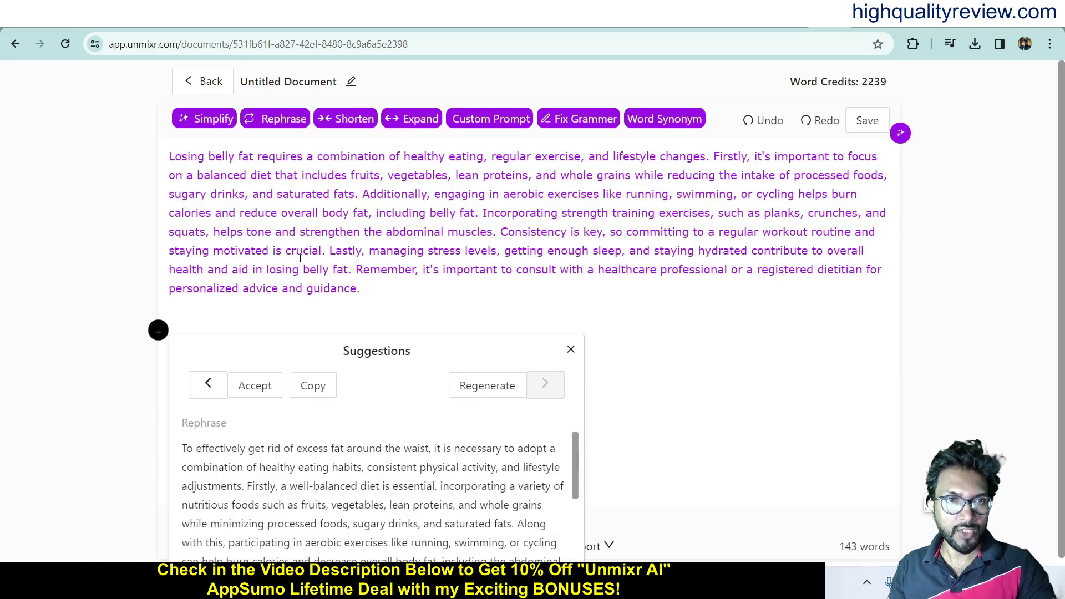
{"action": "scroll", "coordinate": [438, 401], "scroll_direction": "down", "scroll_amount": 1}
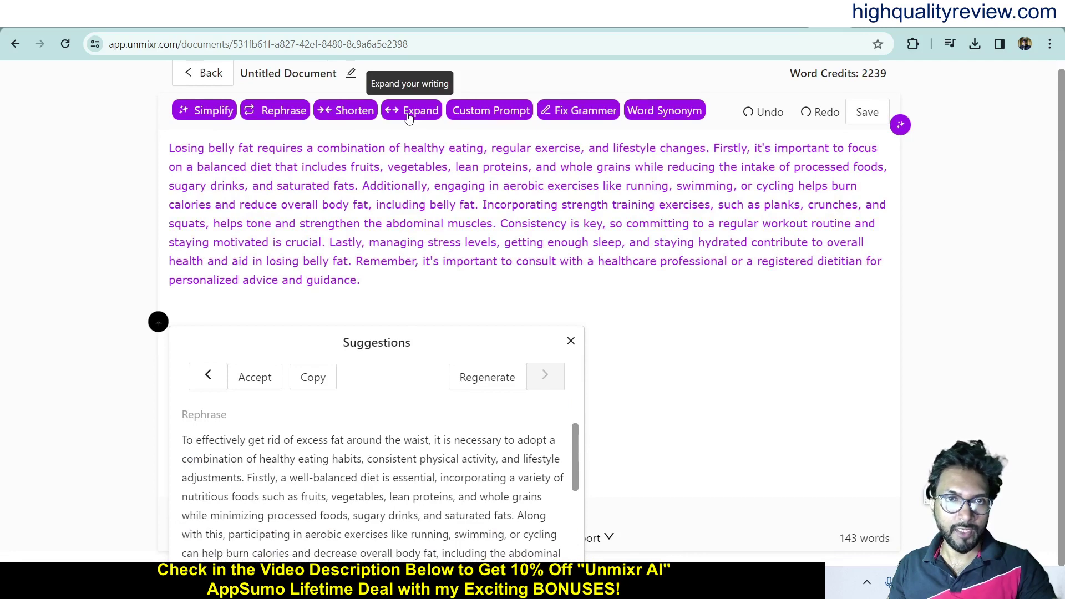
Step: Open Custom Prompt and generate a Fix Grammer version of the paragraph
{"action": "left_click", "coordinate": [491, 113]}
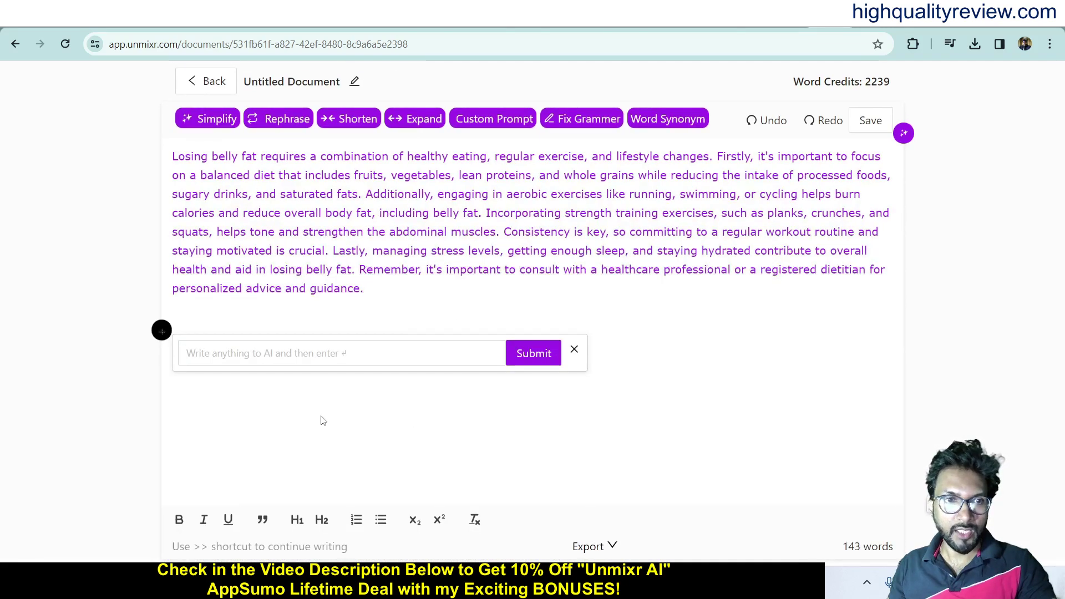
{"action": "left_click", "coordinate": [339, 356]}
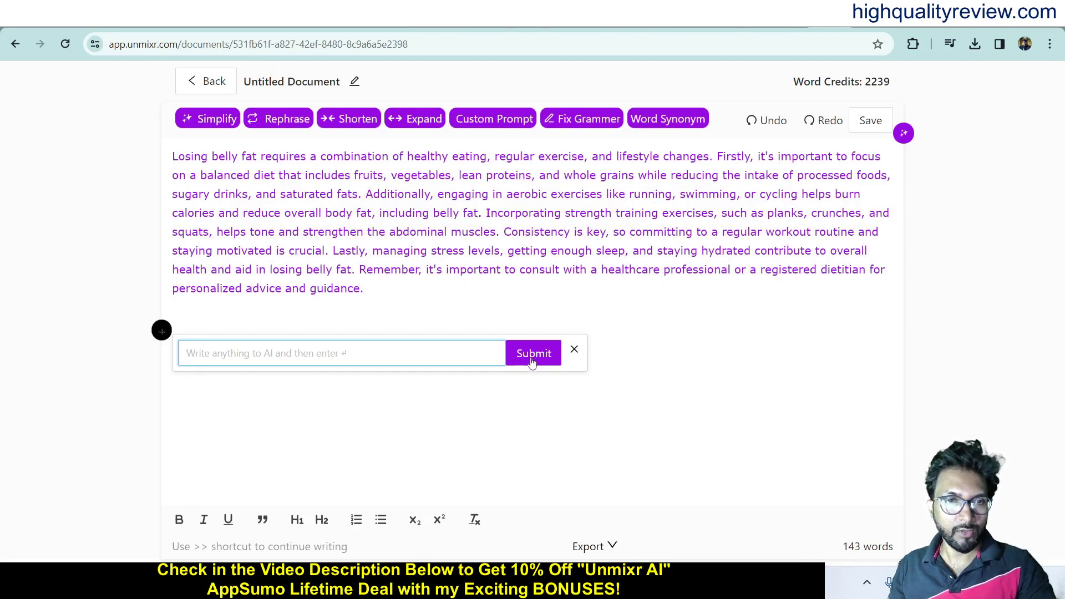
{"action": "left_click", "coordinate": [583, 119]}
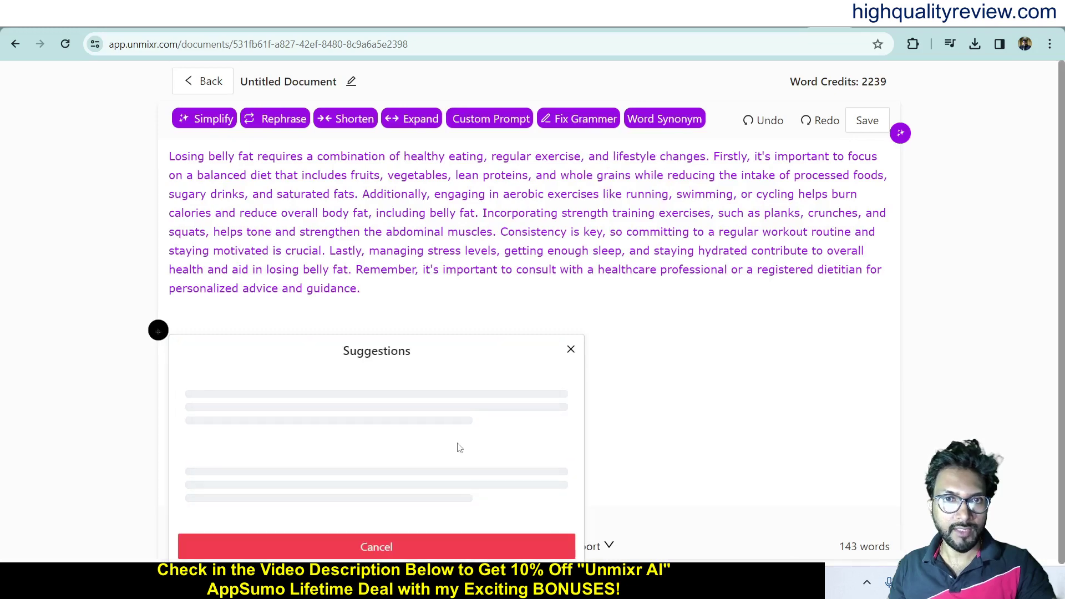
{"action": "scroll", "coordinate": [399, 444], "scroll_direction": "down", "scroll_amount": 3}
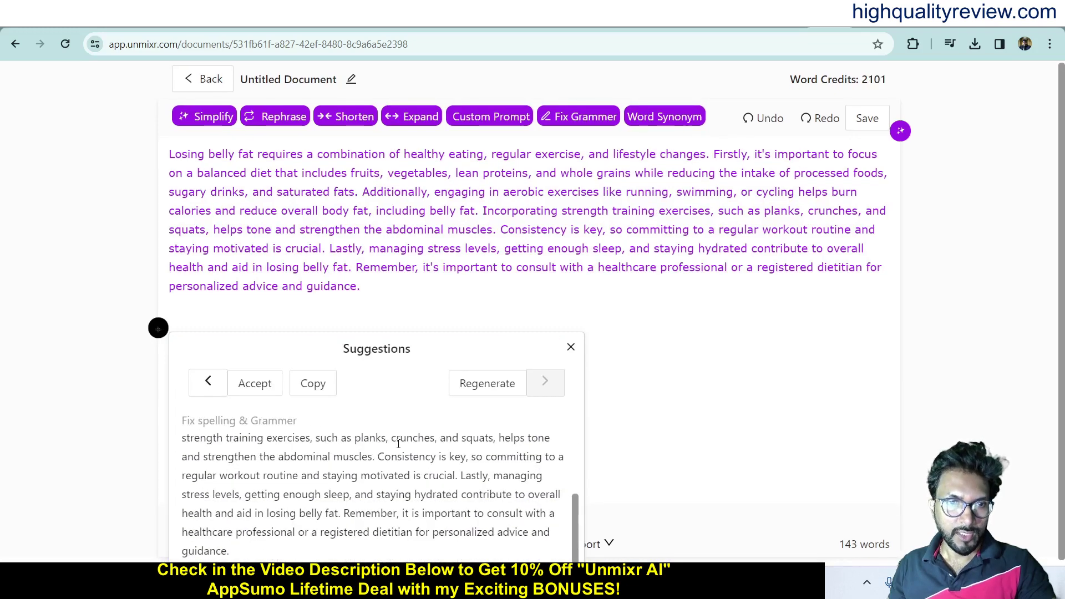
{"action": "scroll", "coordinate": [387, 454], "scroll_direction": "up", "scroll_amount": 5}
Step: Regenerate the grammar-fixed suggestion and return to the My Documents list
{"action": "scroll", "coordinate": [656, 473], "scroll_direction": "down", "scroll_amount": 1}
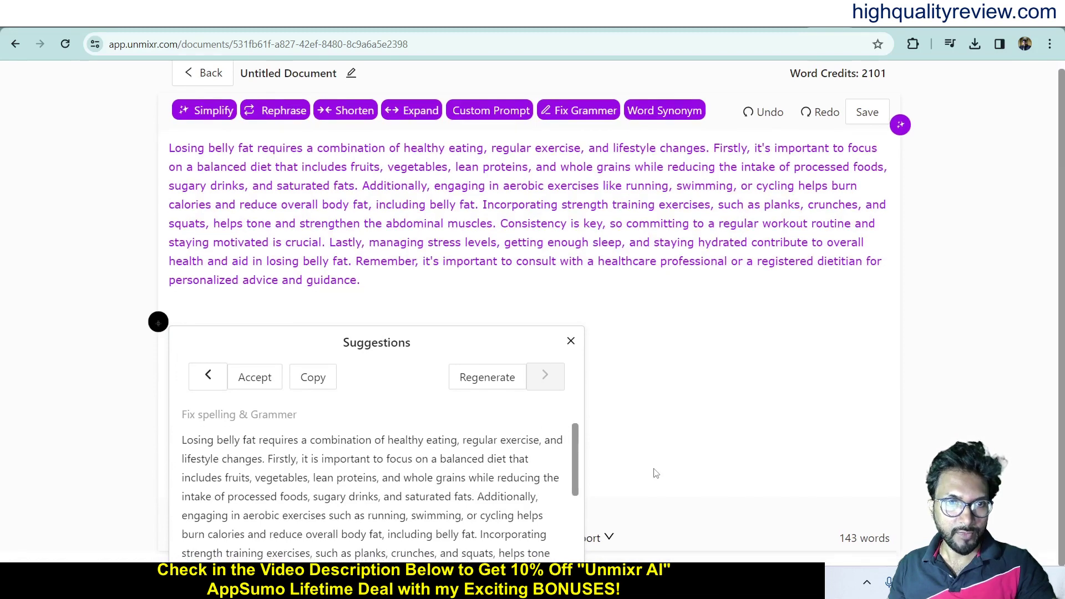
{"action": "scroll", "coordinate": [272, 477], "scroll_direction": "down", "scroll_amount": 3}
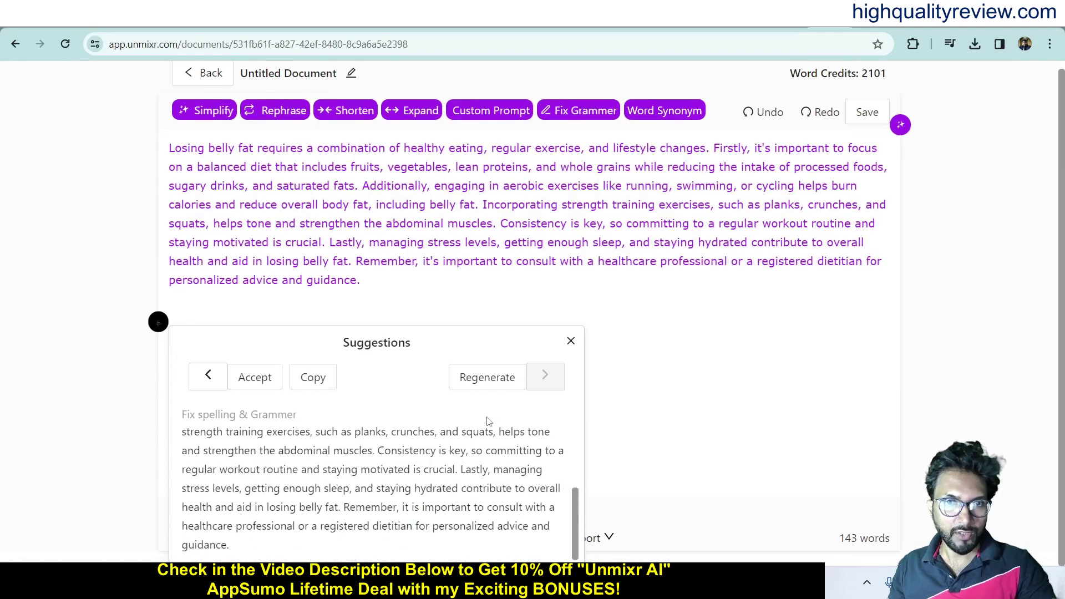
{"action": "left_click", "coordinate": [488, 378]}
{"action": "scroll", "coordinate": [583, 250], "scroll_direction": "up", "scroll_amount": 1}
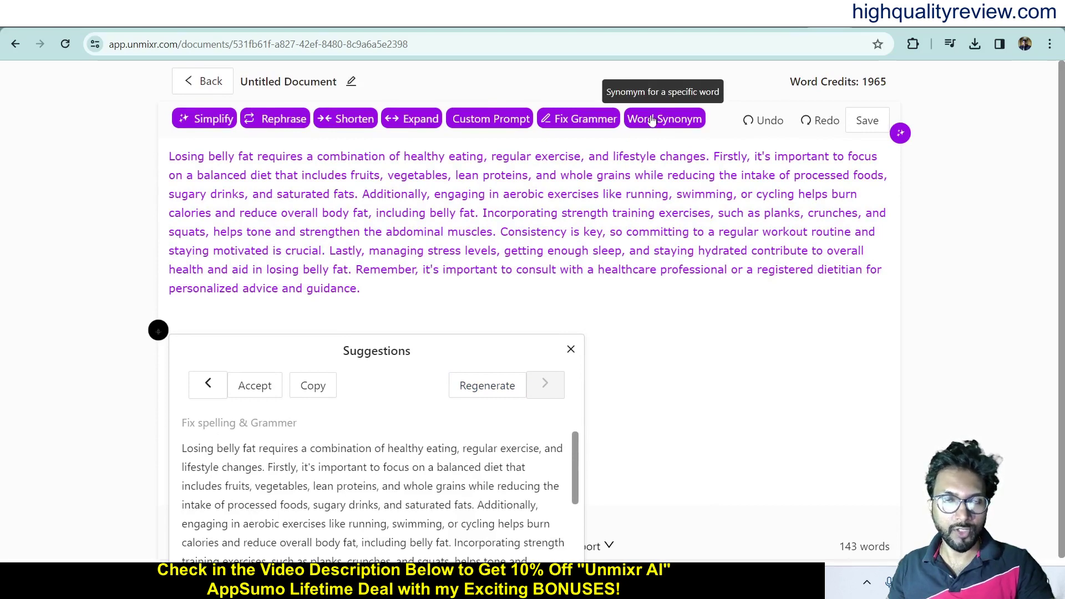
{"action": "left_click", "coordinate": [205, 81]}
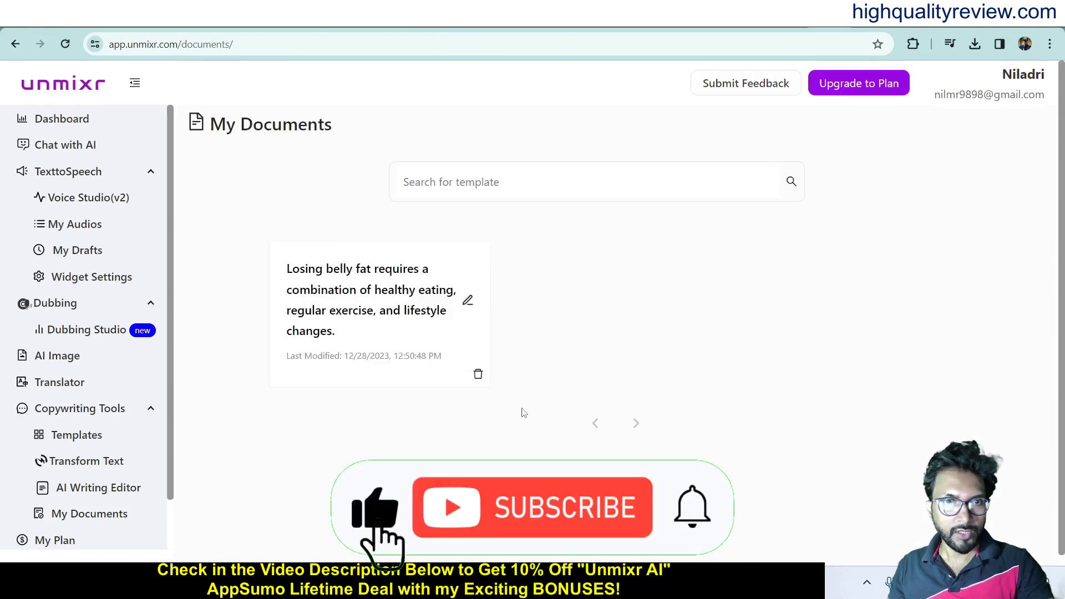
Step: Briefly visit the AI Chat from the dashboard and come back
{"action": "left_click", "coordinate": [42, 121]}
{"action": "scroll", "coordinate": [601, 378], "scroll_direction": "down", "scroll_amount": 4}
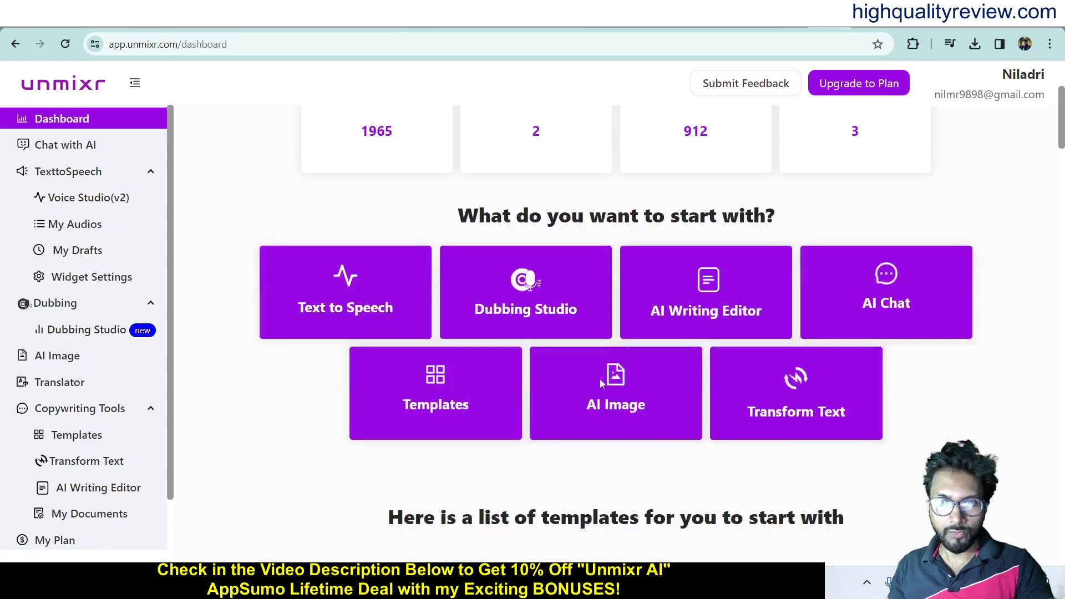
{"action": "left_click", "coordinate": [902, 324]}
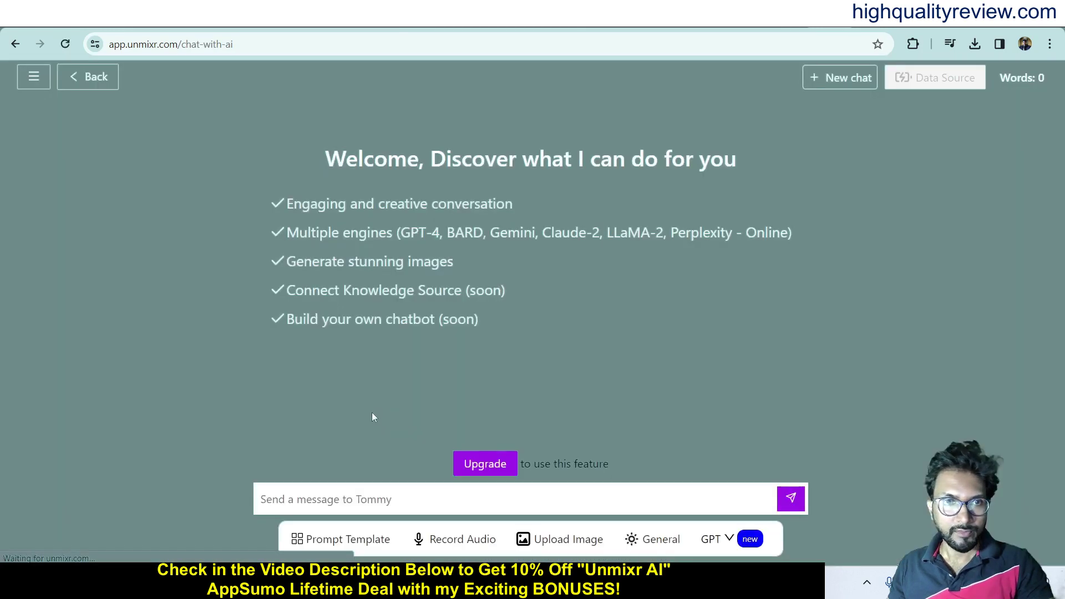
{"action": "left_click", "coordinate": [314, 498]}
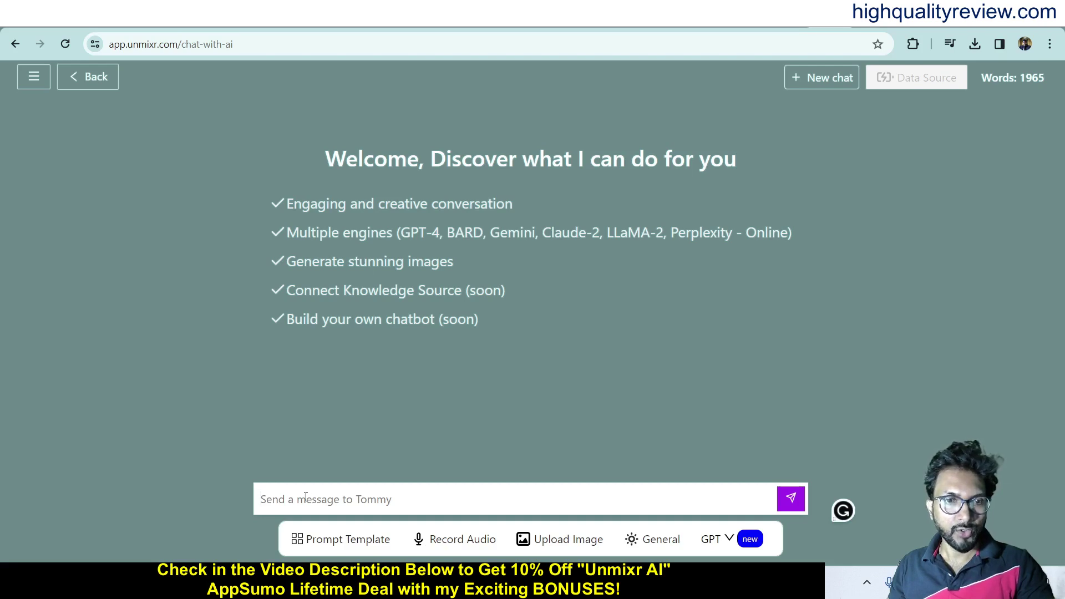
{"action": "left_click", "coordinate": [90, 77]}
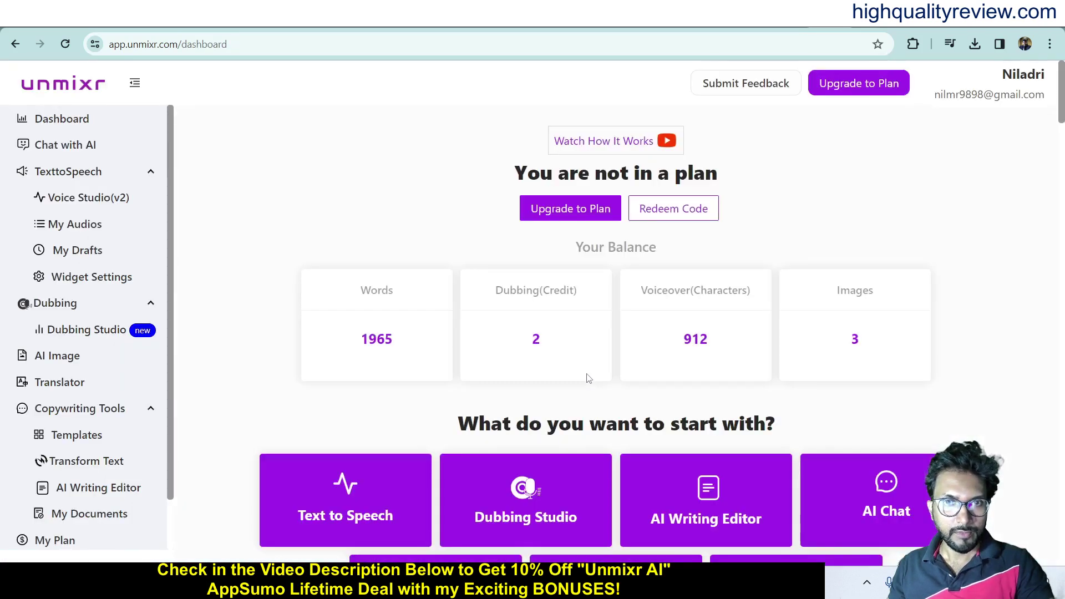
Step: Open the Templates library from the dashboard tiles
{"action": "scroll", "coordinate": [587, 374], "scroll_direction": "down", "scroll_amount": 3}
{"action": "scroll", "coordinate": [587, 374], "scroll_direction": "down", "scroll_amount": 2}
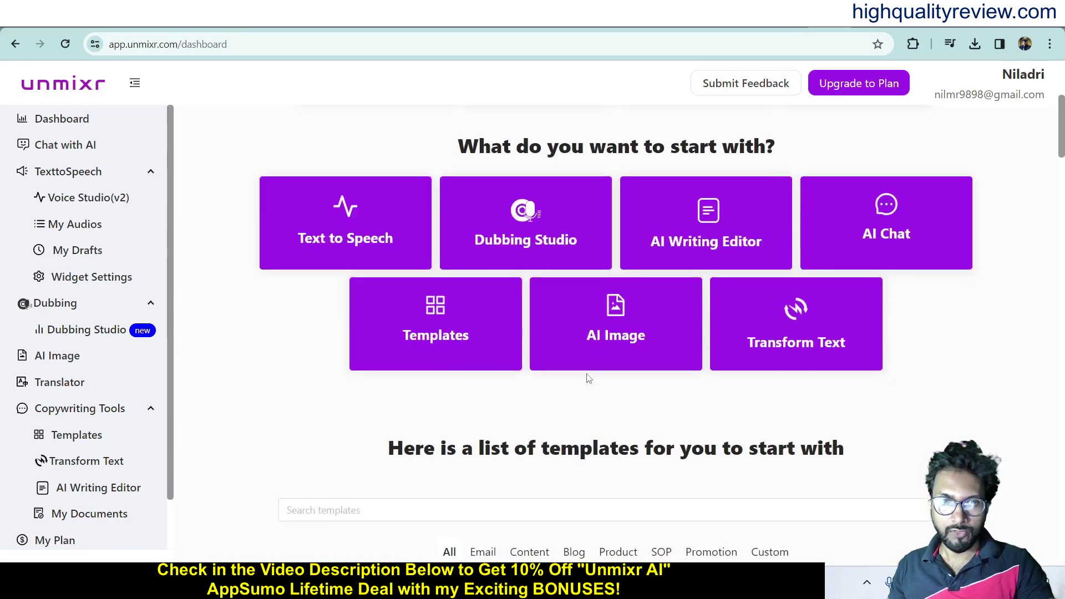
{"action": "left_click", "coordinate": [443, 327]}
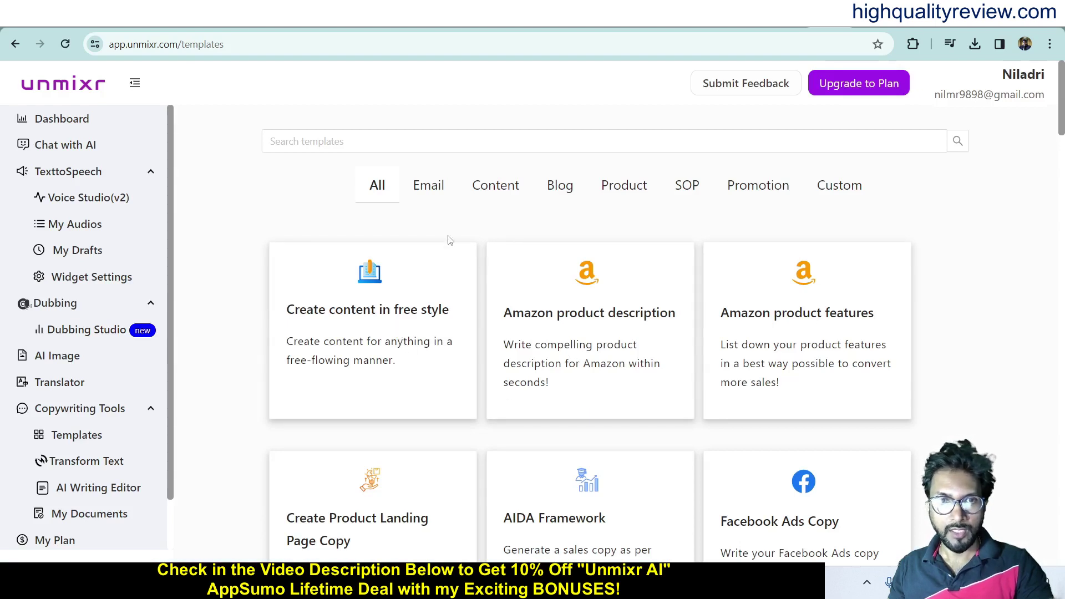
Step: Browse the Email, Content, Blog, Product, SOP, Promotion and Custom template categories
{"action": "left_click", "coordinate": [431, 193]}
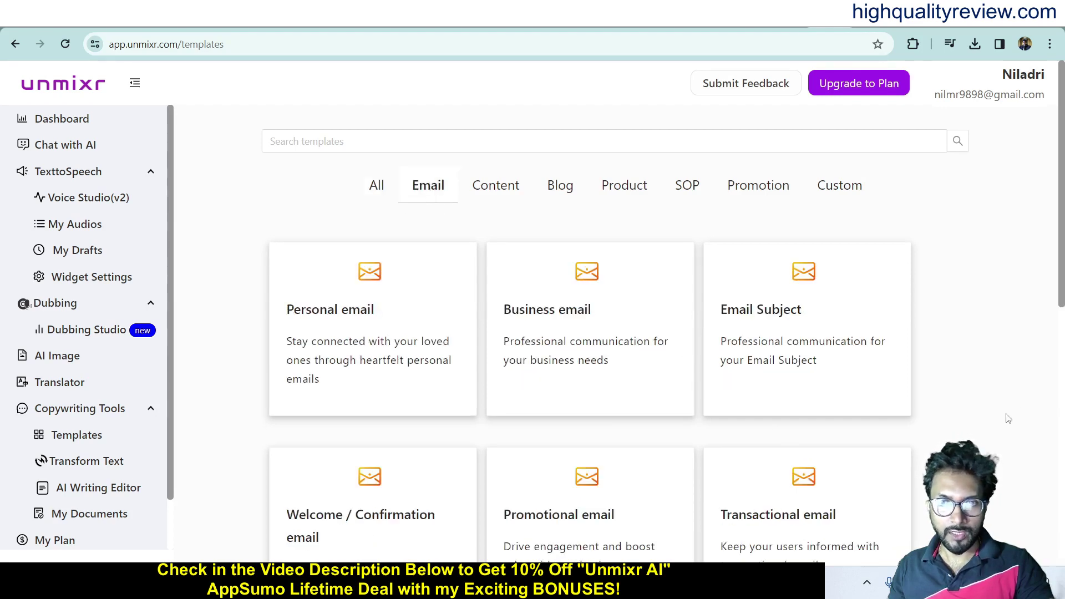
{"action": "scroll", "coordinate": [983, 415], "scroll_direction": "down", "scroll_amount": 1}
{"action": "scroll", "coordinate": [982, 389], "scroll_direction": "down", "scroll_amount": 1}
{"action": "scroll", "coordinate": [644, 423], "scroll_direction": "up", "scroll_amount": 3}
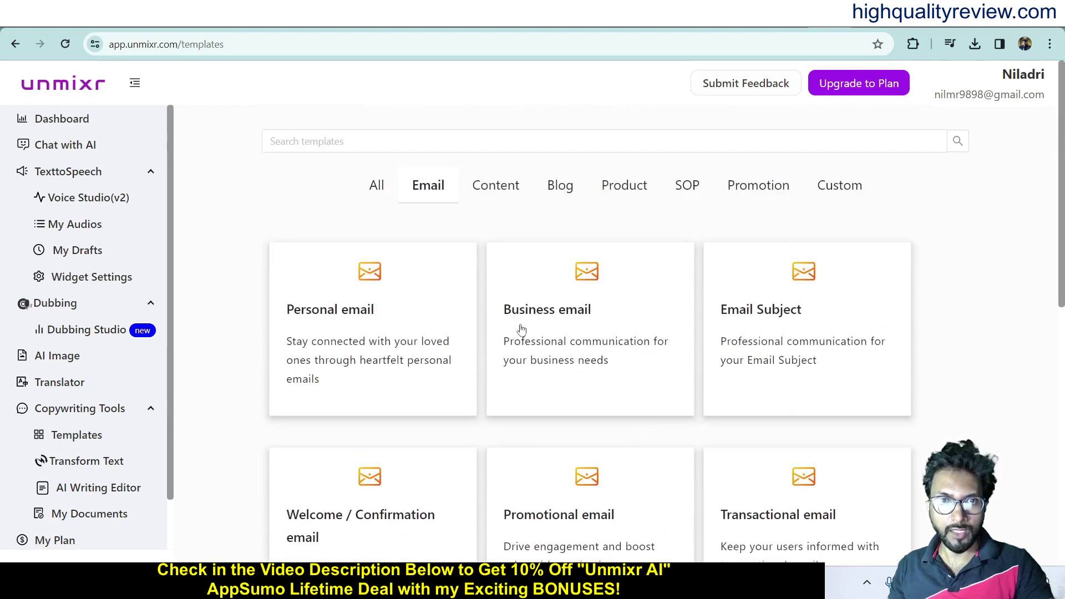
{"action": "left_click", "coordinate": [487, 188]}
{"action": "left_click", "coordinate": [558, 187]}
{"action": "left_click", "coordinate": [616, 189]}
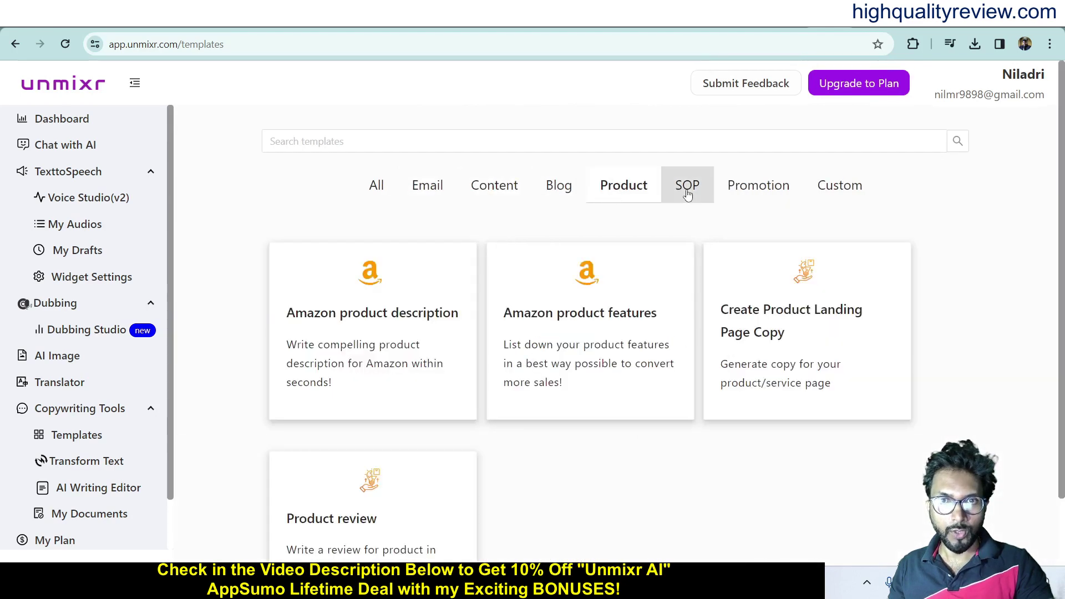
{"action": "left_click", "coordinate": [686, 192]}
{"action": "left_click", "coordinate": [764, 197]}
{"action": "left_click", "coordinate": [838, 191]}
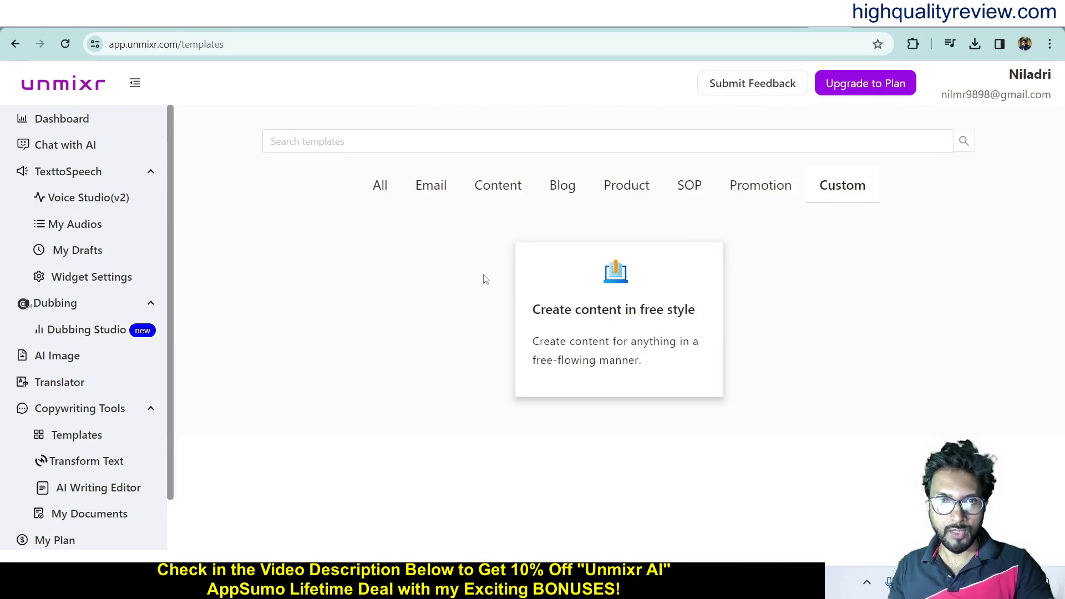
Step: Show all templates, scan the cards, then narrow to the Blog category's Write Blog template
{"action": "left_click", "coordinate": [381, 185]}
{"action": "scroll", "coordinate": [967, 395], "scroll_direction": "down", "scroll_amount": 10}
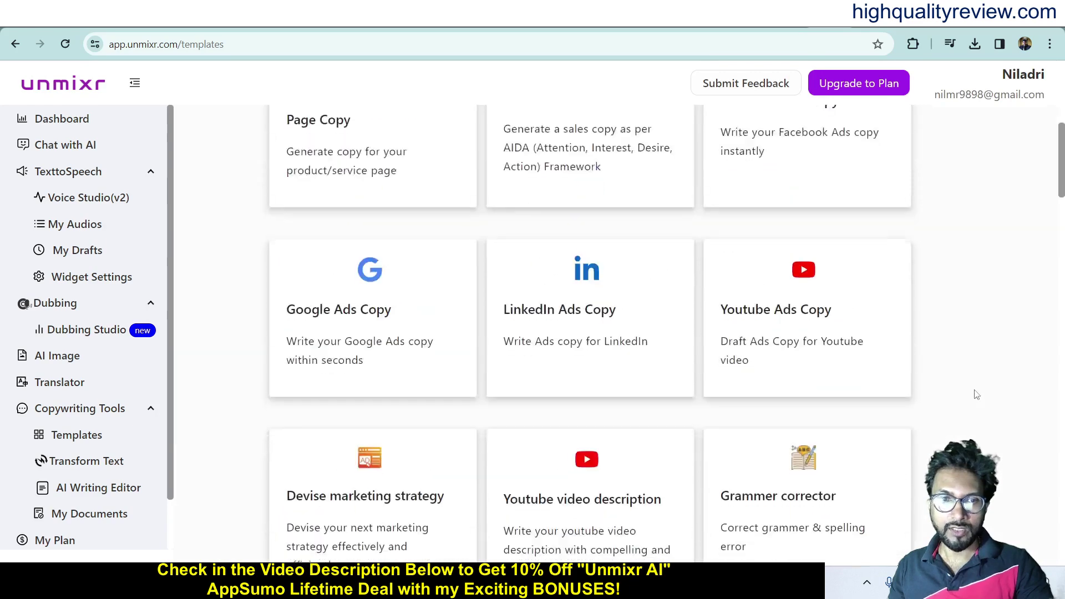
{"action": "scroll", "coordinate": [977, 395], "scroll_direction": "up", "scroll_amount": 10}
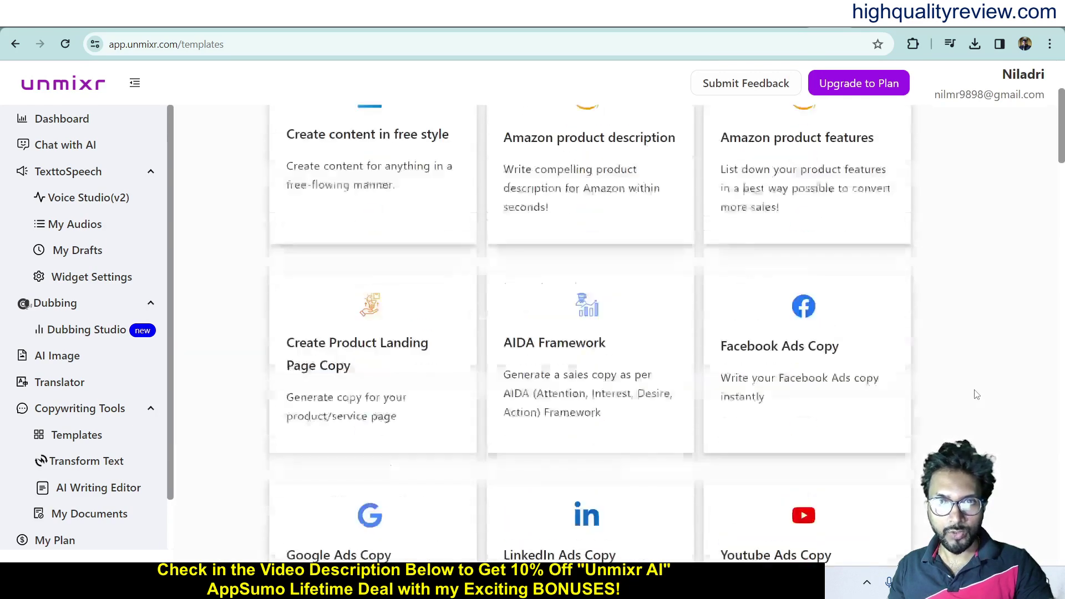
{"action": "left_click", "coordinate": [572, 191]}
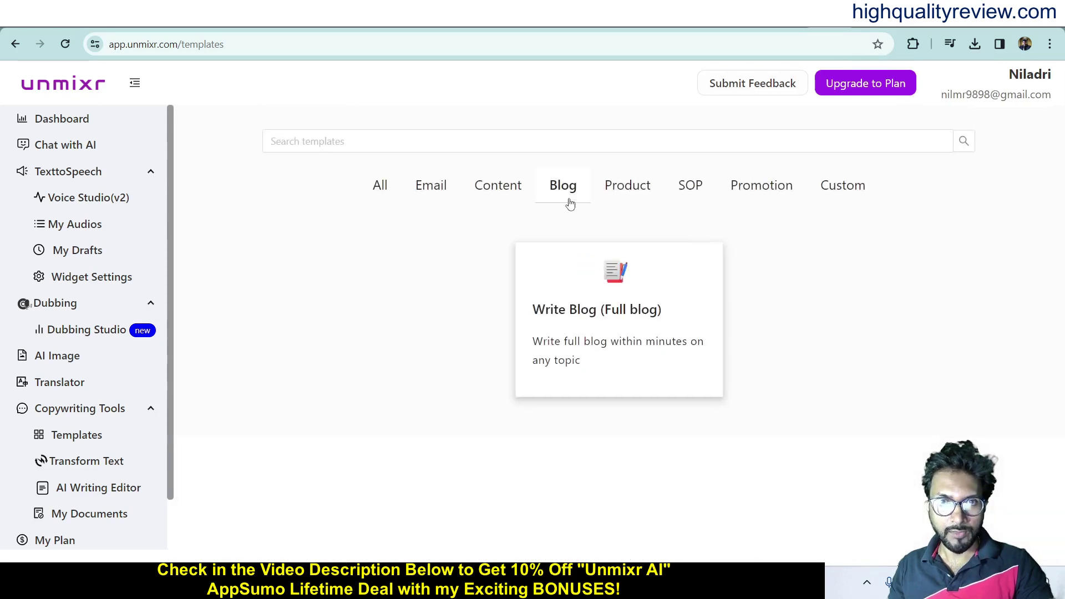
Step: Open the Write Blog template and enter the topic 'How to make money online?'
{"action": "left_click", "coordinate": [598, 336]}
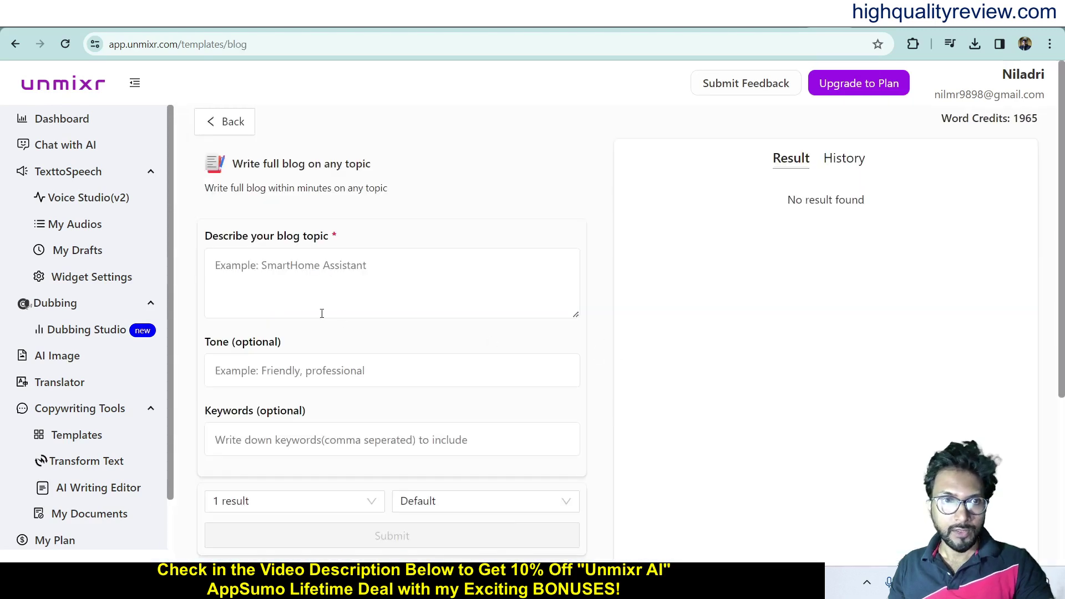
{"action": "left_click", "coordinate": [291, 264]}
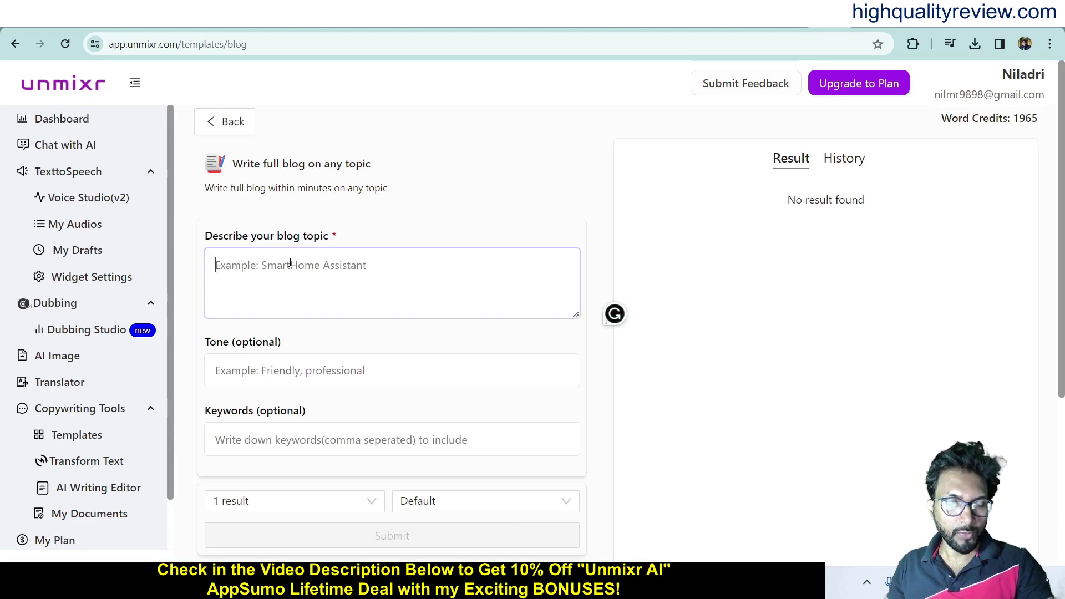
{"action": "type", "text": "Make"}
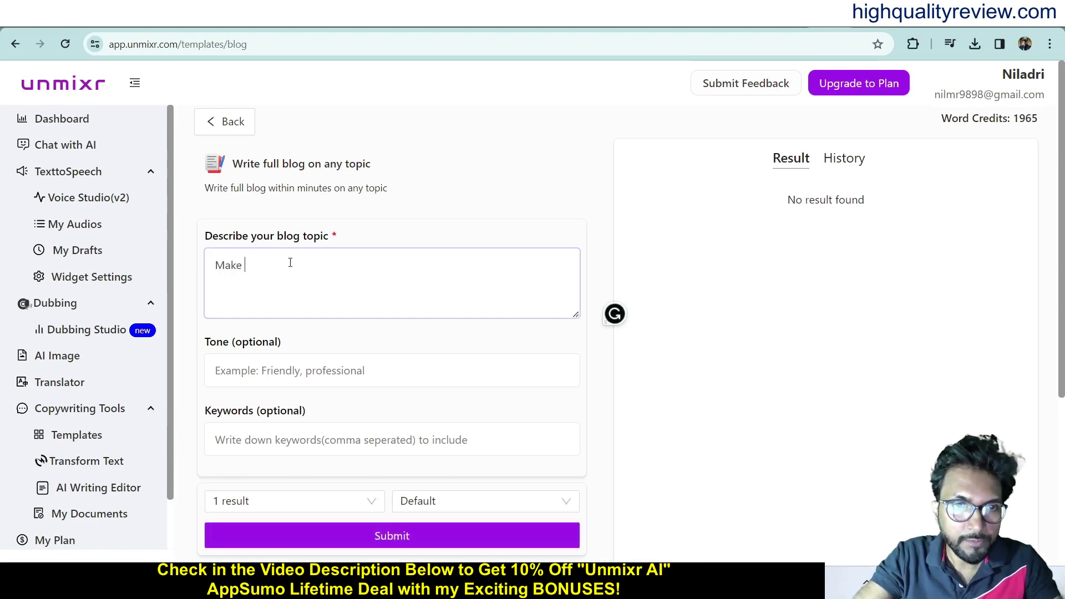
{"action": "key", "text": "BackSpace"}
{"action": "key", "text": "BackSpace"}
{"action": "key", "text": "BackSpace"}
{"action": "key", "text": "BackSpace"}
{"action": "key", "text": "BackSpace"}
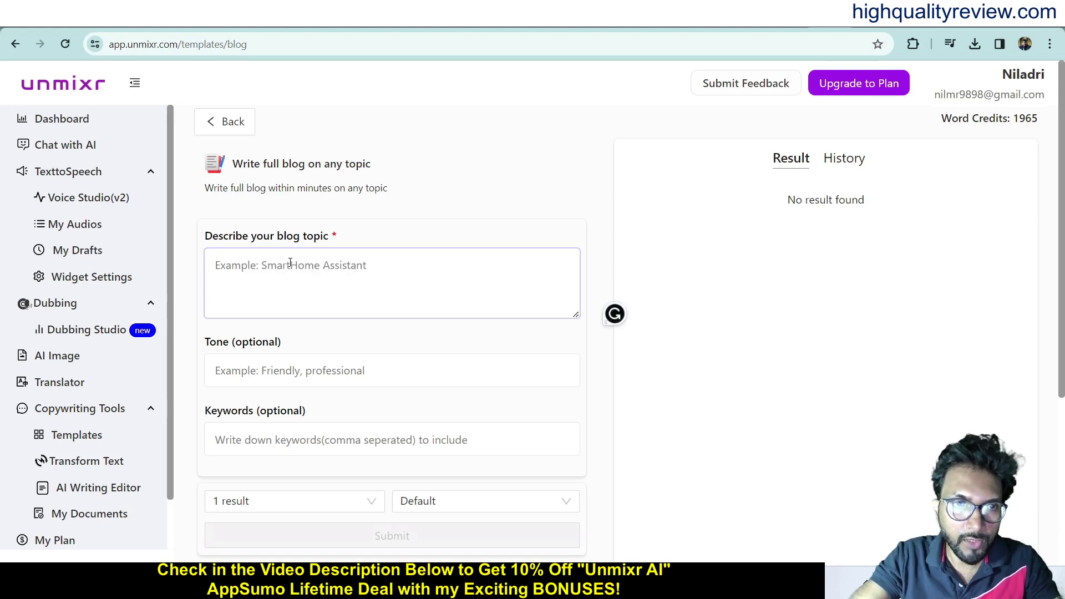
{"action": "type", "text": "How "}
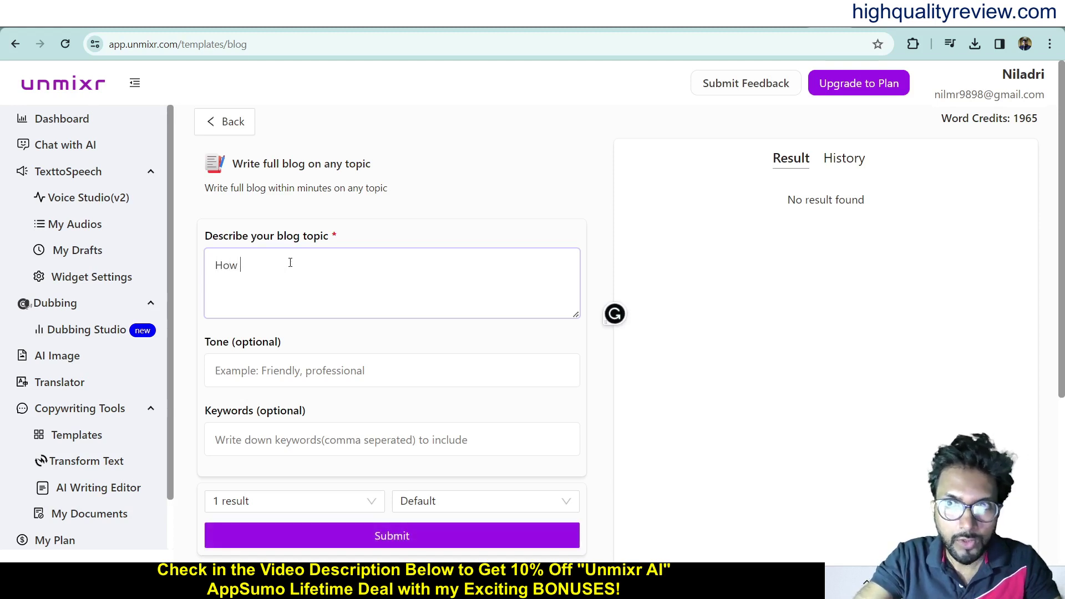
{"action": "type", "text": "to "}
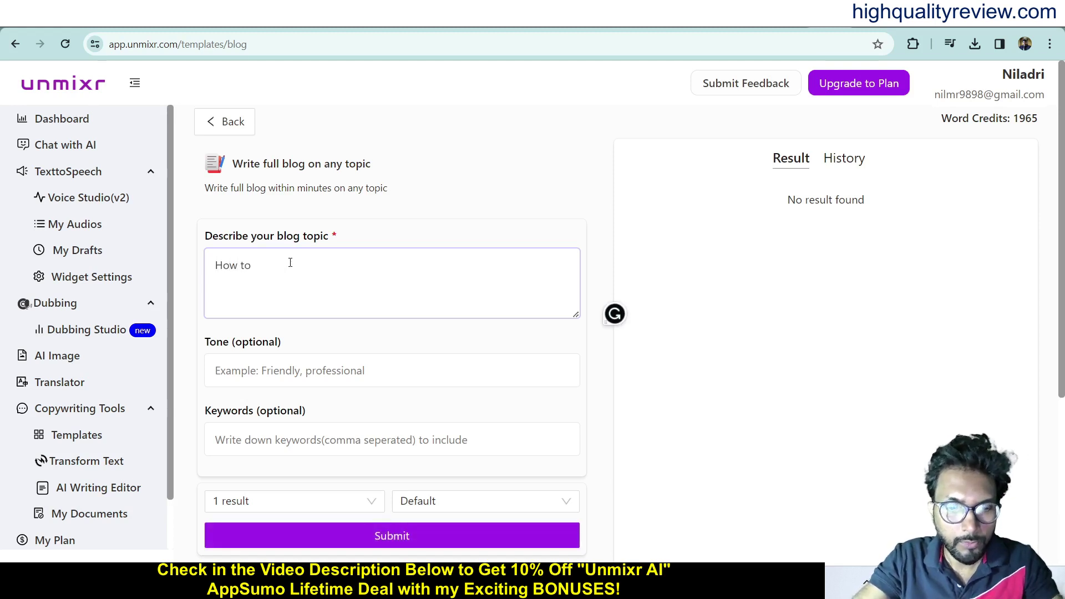
{"action": "type", "text": "make"}
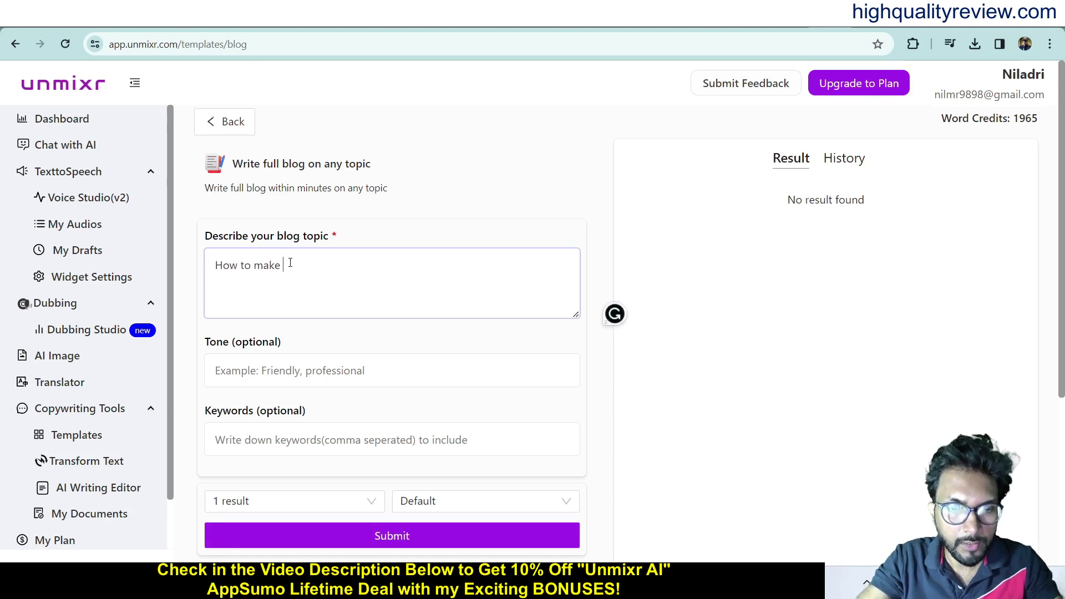
{"action": "type", "text": " money"}
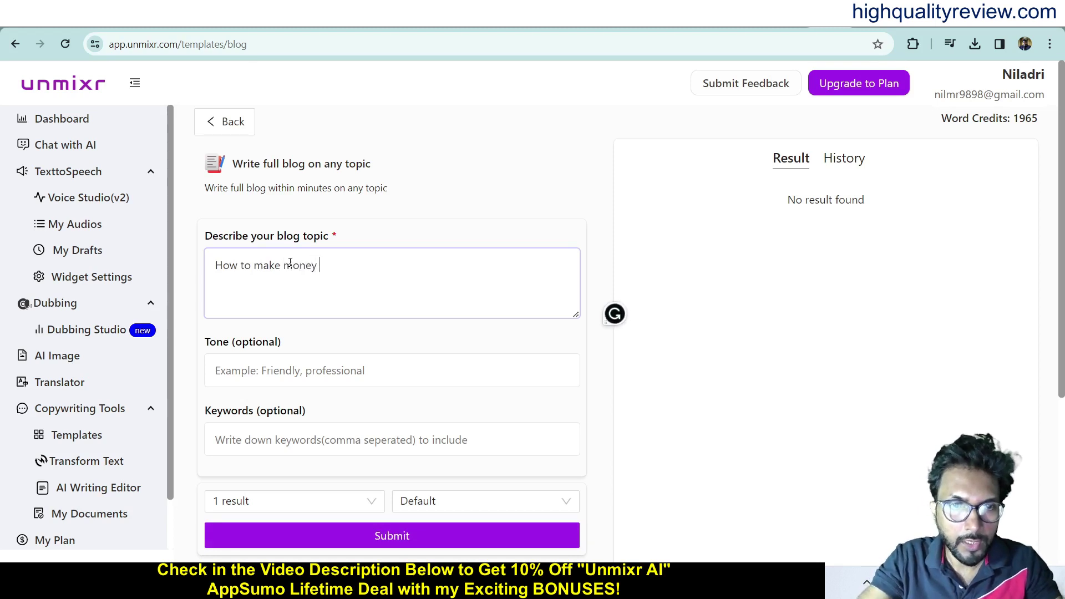
{"action": "type", "text": " online"}
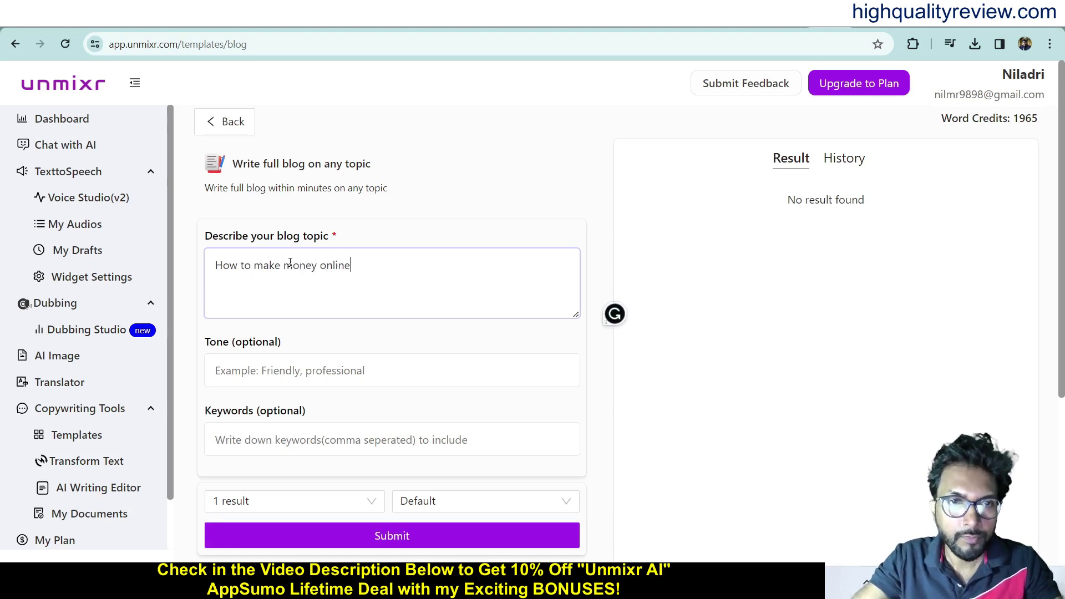
{"action": "type", "text": "?"}
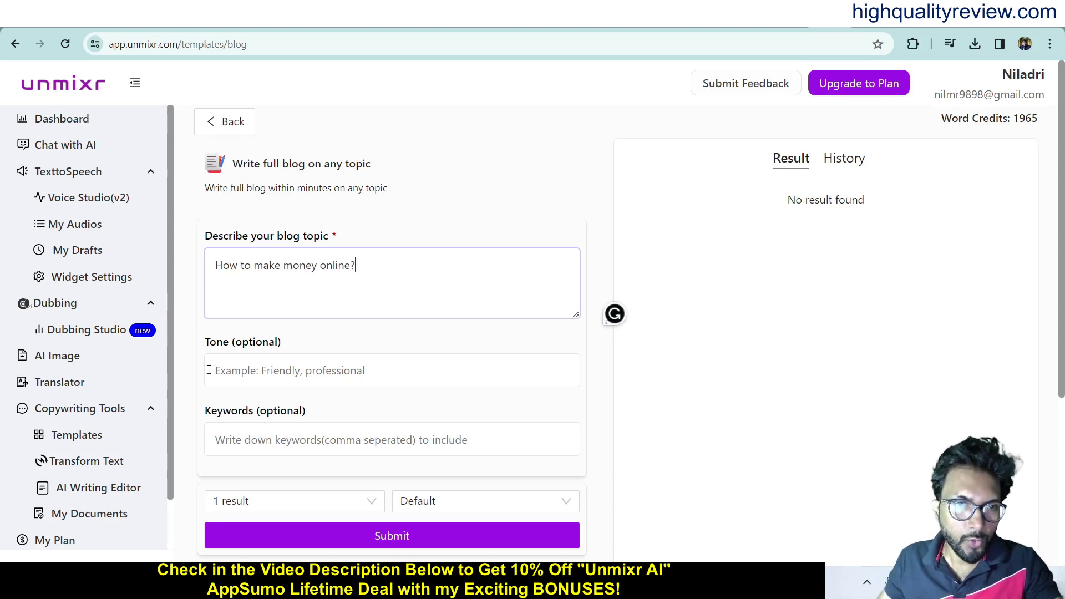
Step: Set the tone to Professional and the length to Short, then submit the blog request
{"action": "left_click", "coordinate": [406, 373]}
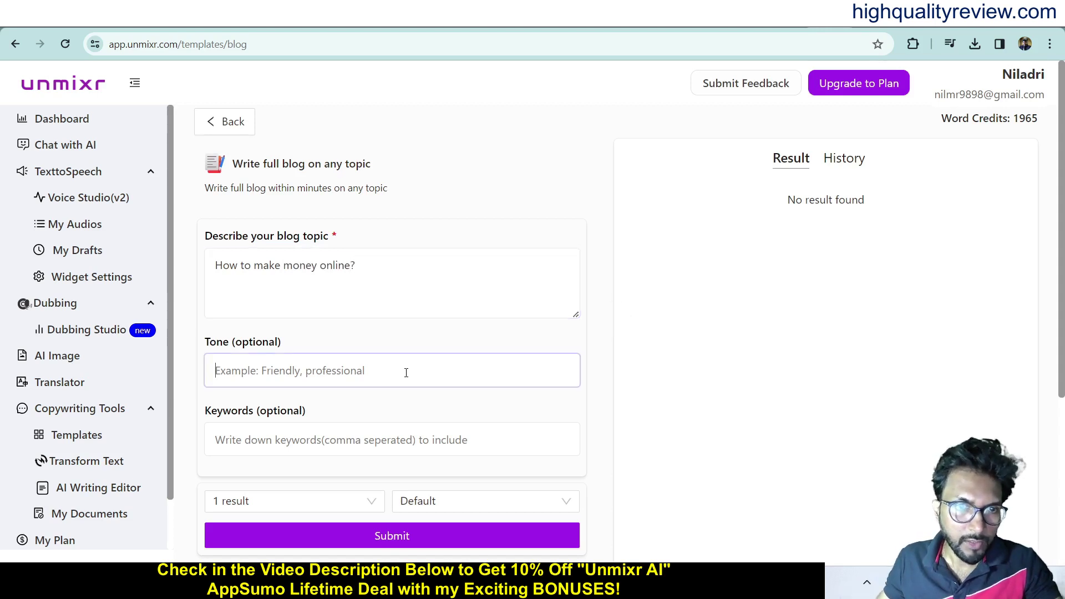
{"action": "type", "text": "Professional"}
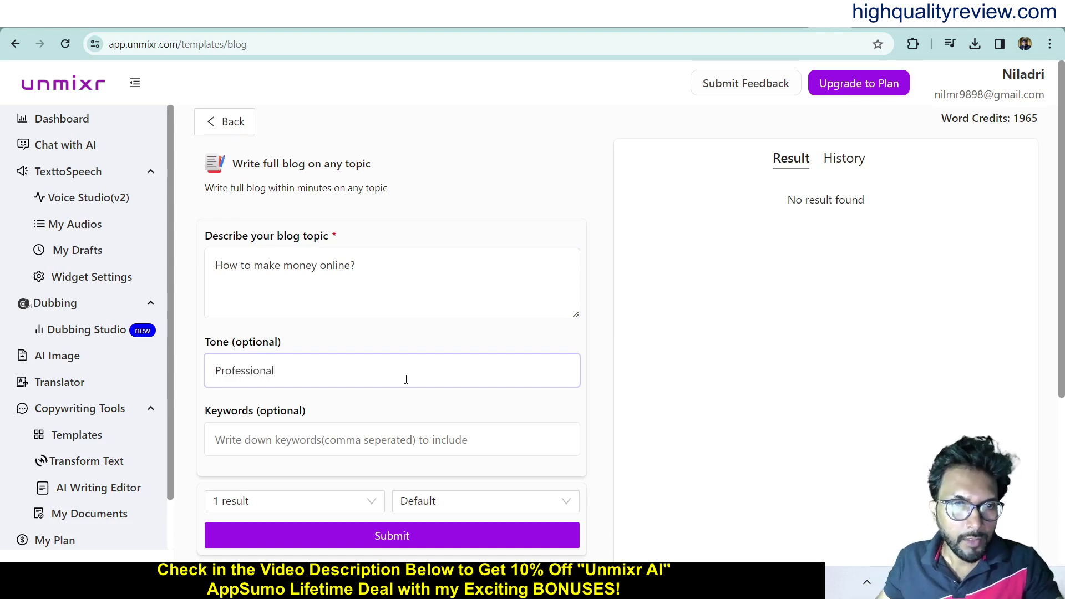
{"action": "scroll", "coordinate": [406, 380], "scroll_direction": "down", "scroll_amount": 1}
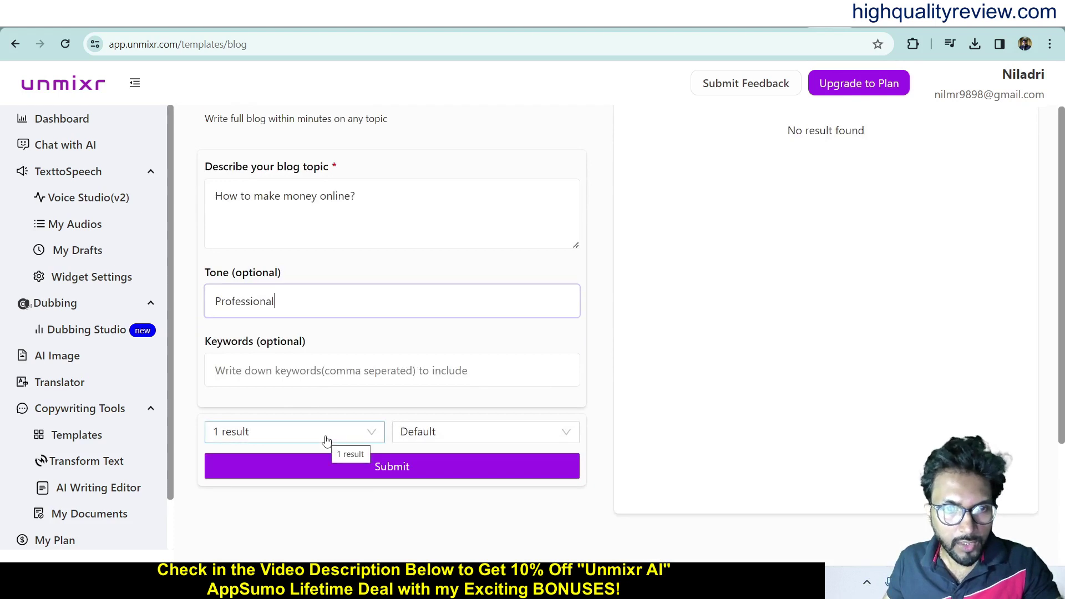
{"action": "left_click", "coordinate": [459, 439]}
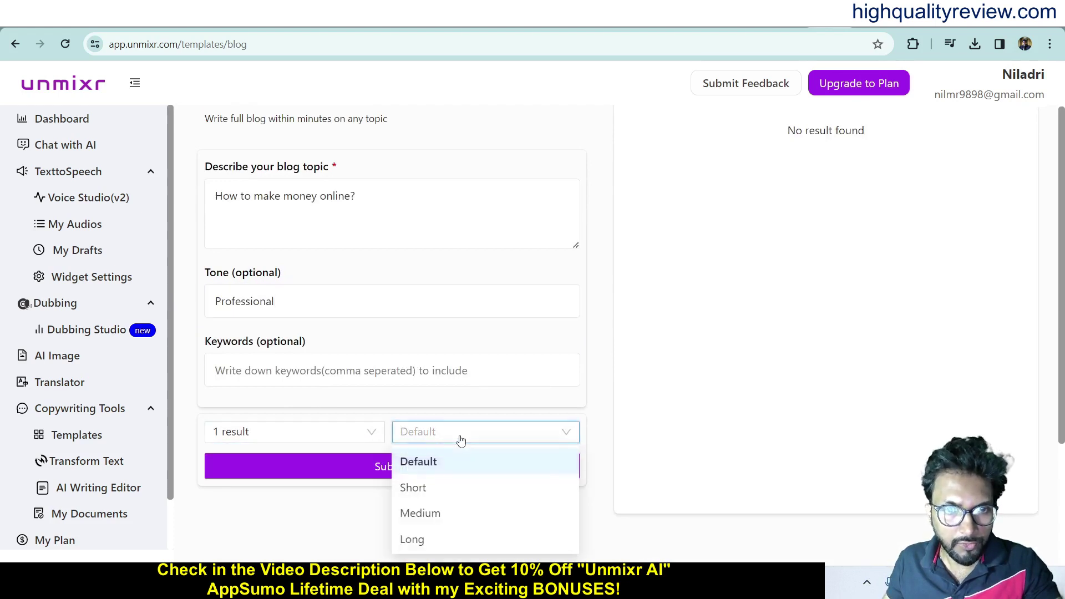
{"action": "left_click", "coordinate": [426, 493]}
{"action": "left_click", "coordinate": [404, 480]}
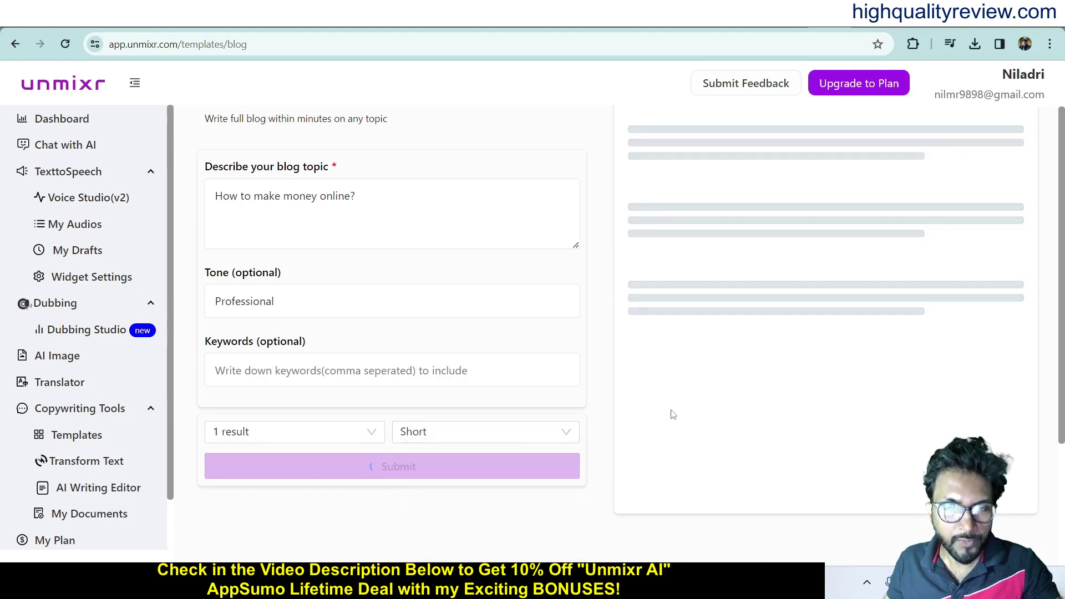
Step: Scroll through the generated 'How to Make Money Online' blog sections and back to the top
{"action": "scroll", "coordinate": [671, 410], "scroll_direction": "up", "scroll_amount": 1}
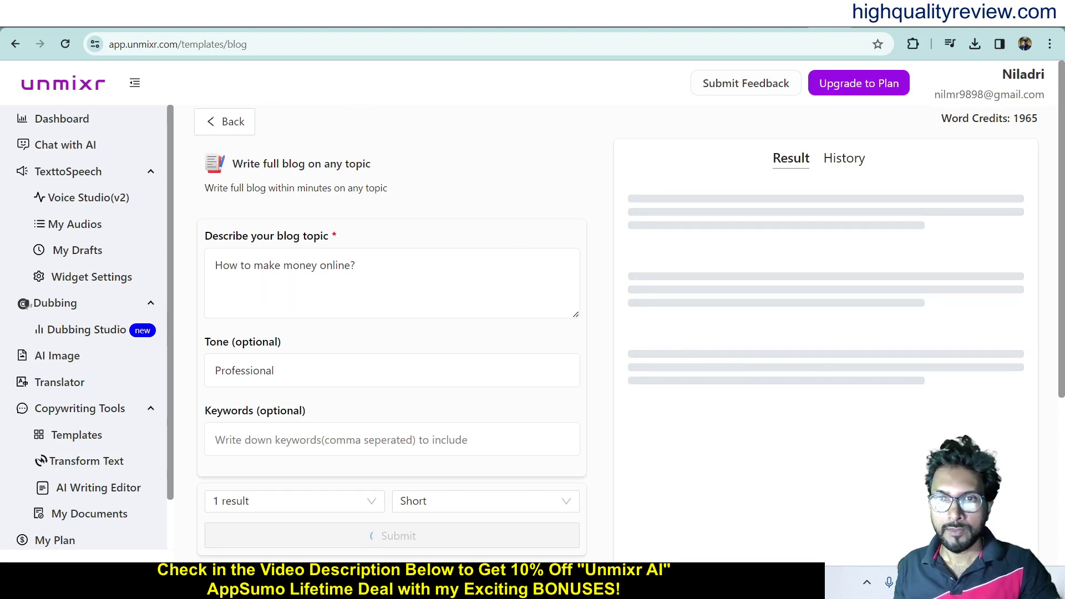
{"action": "scroll", "coordinate": [832, 383], "scroll_direction": "down", "scroll_amount": 15}
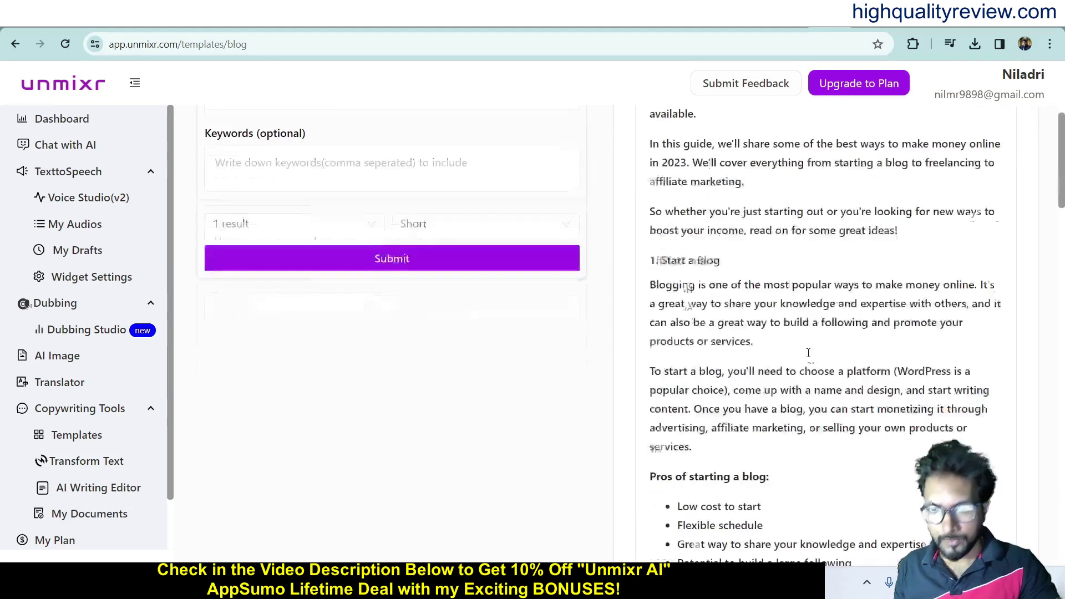
{"action": "scroll", "coordinate": [851, 399], "scroll_direction": "up", "scroll_amount": 10}
{"action": "scroll", "coordinate": [855, 402], "scroll_direction": "up", "scroll_amount": 10}
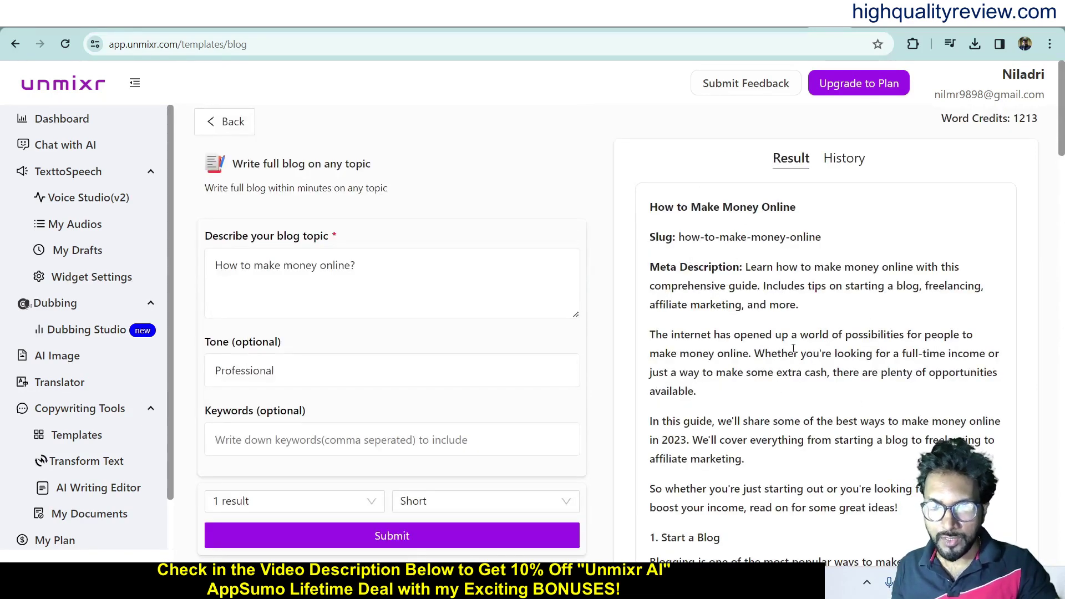
{"action": "scroll", "coordinate": [794, 349], "scroll_direction": "down", "scroll_amount": 3}
{"action": "scroll", "coordinate": [766, 421], "scroll_direction": "down", "scroll_amount": 5}
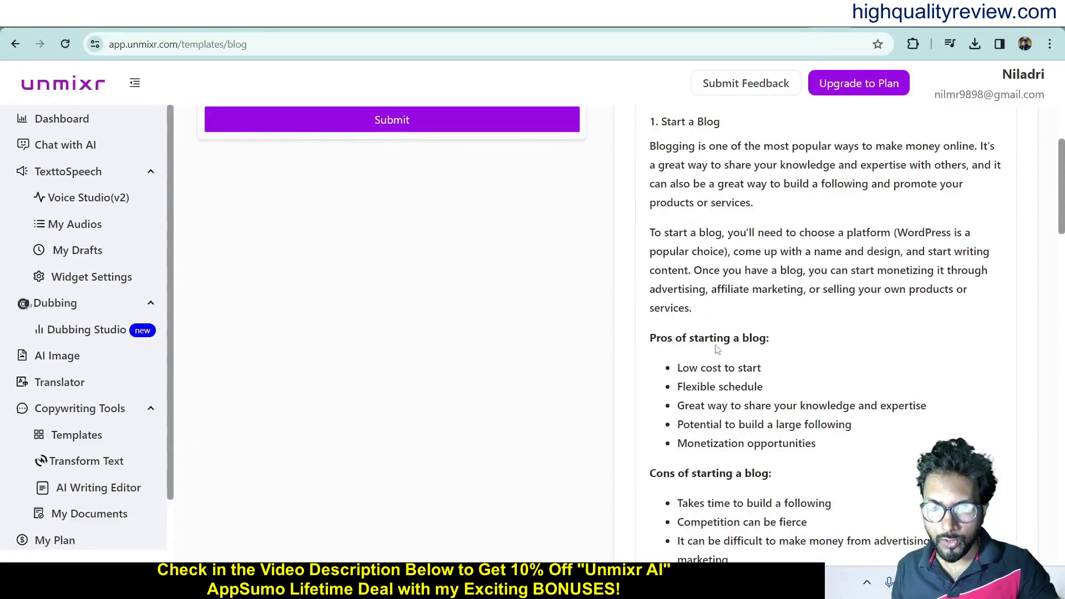
{"action": "scroll", "coordinate": [716, 350], "scroll_direction": "down", "scroll_amount": 3}
{"action": "scroll", "coordinate": [782, 357], "scroll_direction": "down", "scroll_amount": 12}
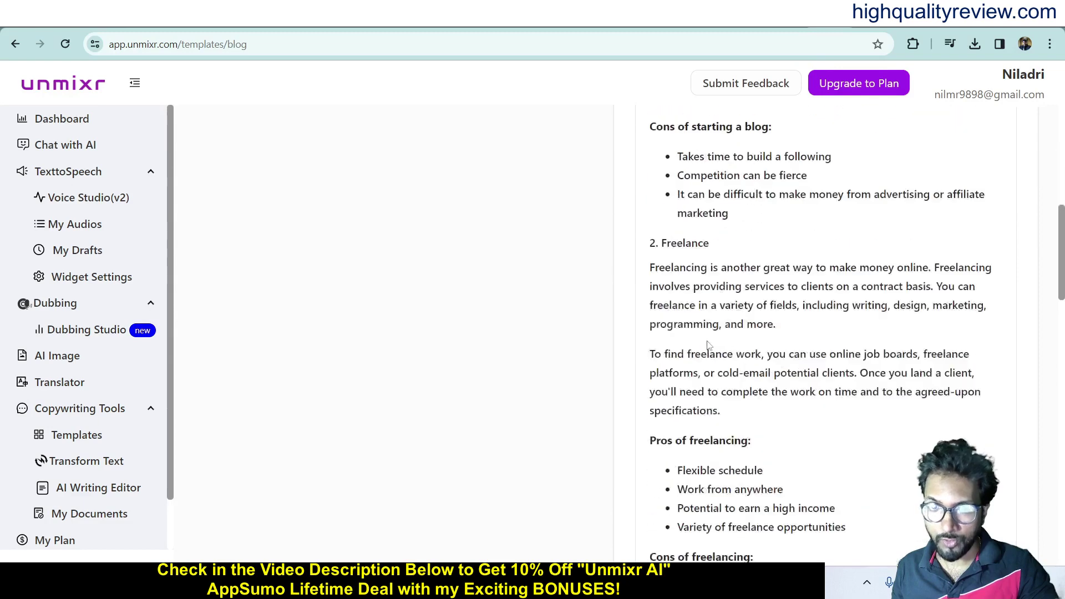
{"action": "scroll", "coordinate": [716, 343], "scroll_direction": "down", "scroll_amount": 8}
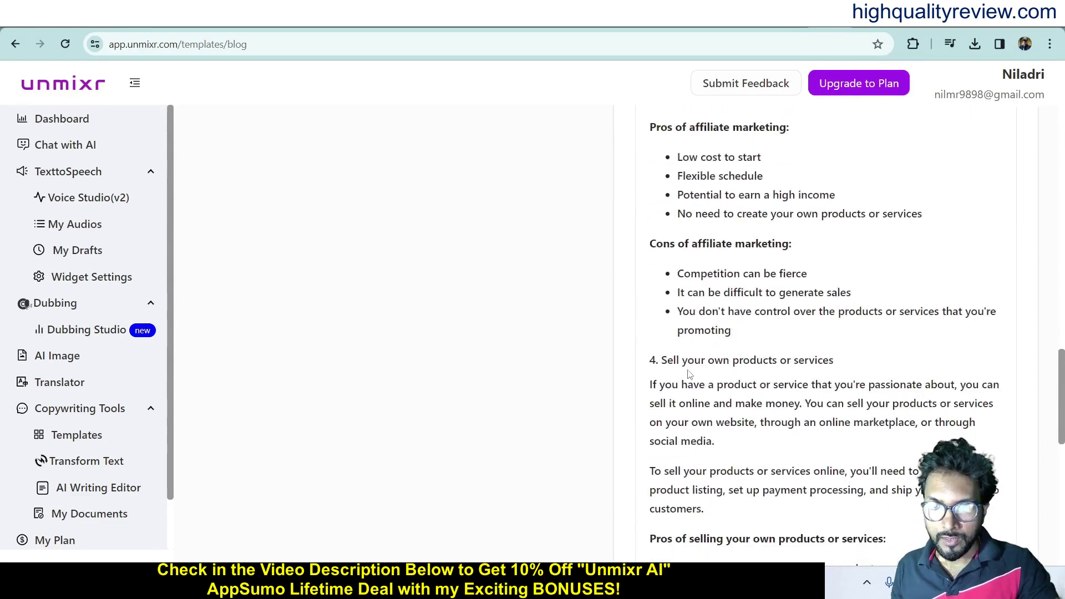
{"action": "scroll", "coordinate": [818, 371], "scroll_direction": "down", "scroll_amount": 6}
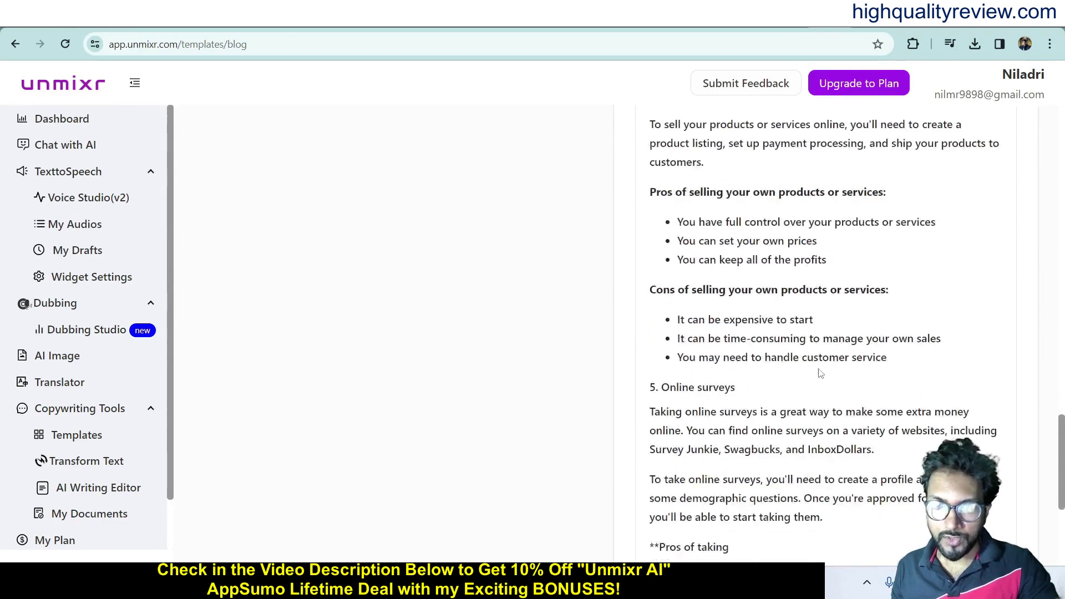
{"action": "scroll", "coordinate": [864, 283], "scroll_direction": "up", "scroll_amount": 8}
{"action": "scroll", "coordinate": [863, 283], "scroll_direction": "up", "scroll_amount": 20}
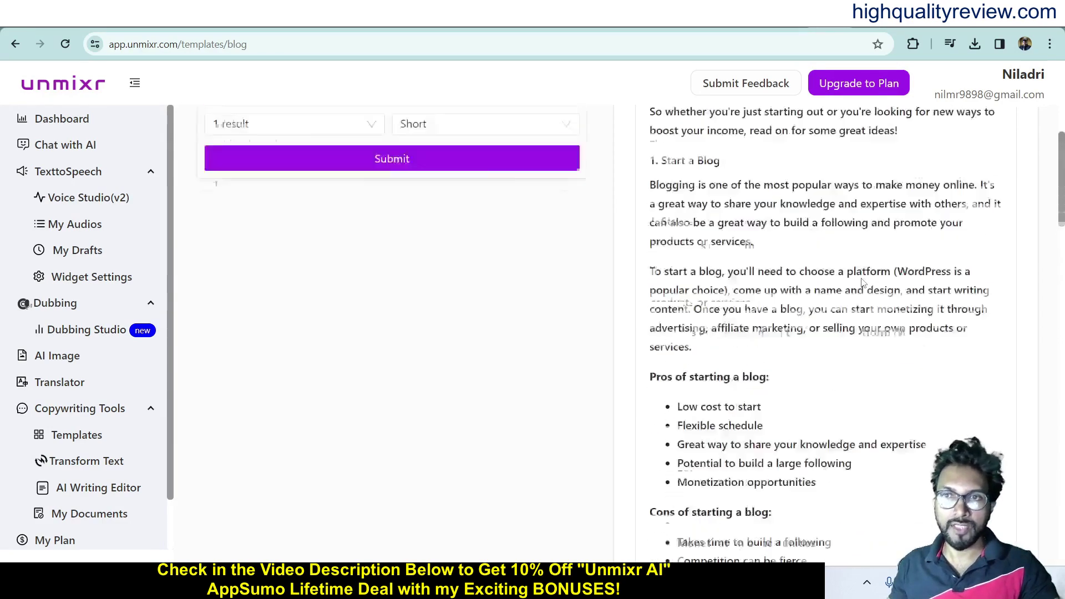
{"action": "scroll", "coordinate": [863, 283], "scroll_direction": "up", "scroll_amount": 1}
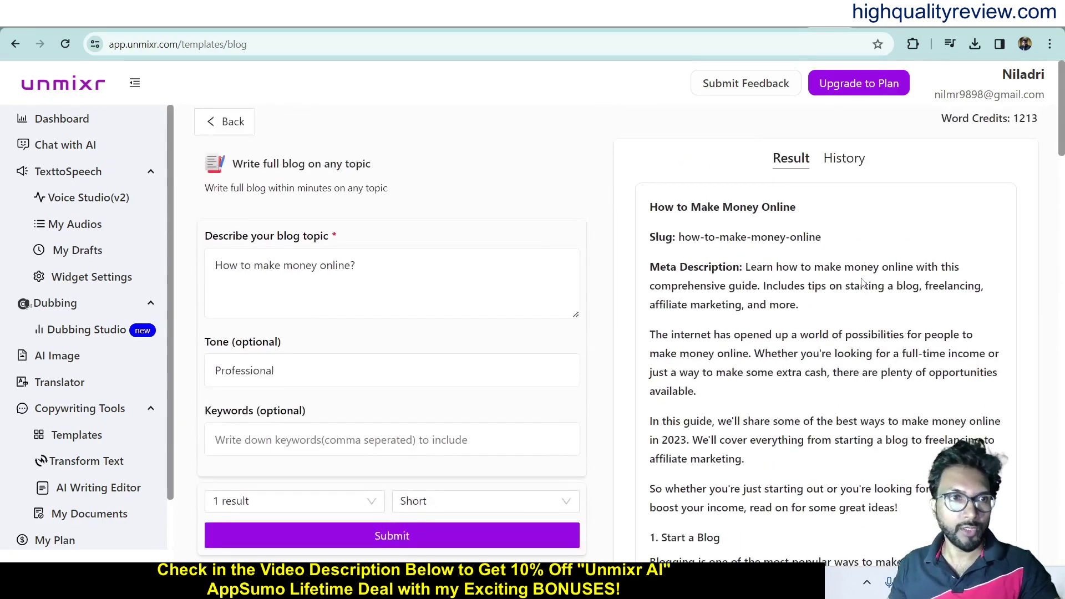
Step: Return to the dashboard and open the Templates page to locate the AIDA Framework card
{"action": "left_click", "coordinate": [31, 120]}
{"action": "scroll", "coordinate": [567, 447], "scroll_direction": "down", "scroll_amount": 6}
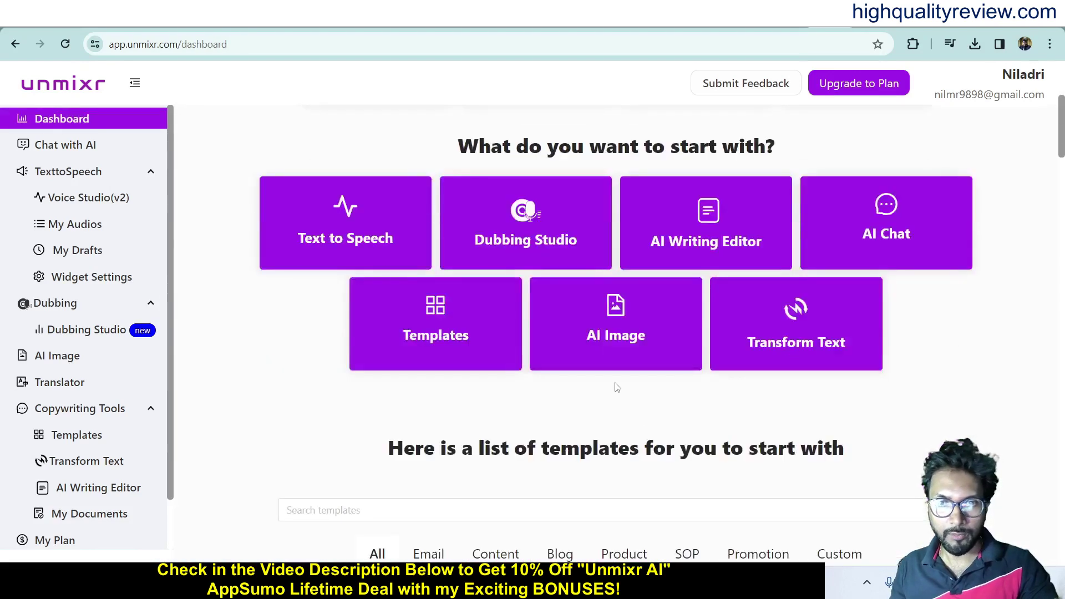
{"action": "left_click", "coordinate": [442, 338]}
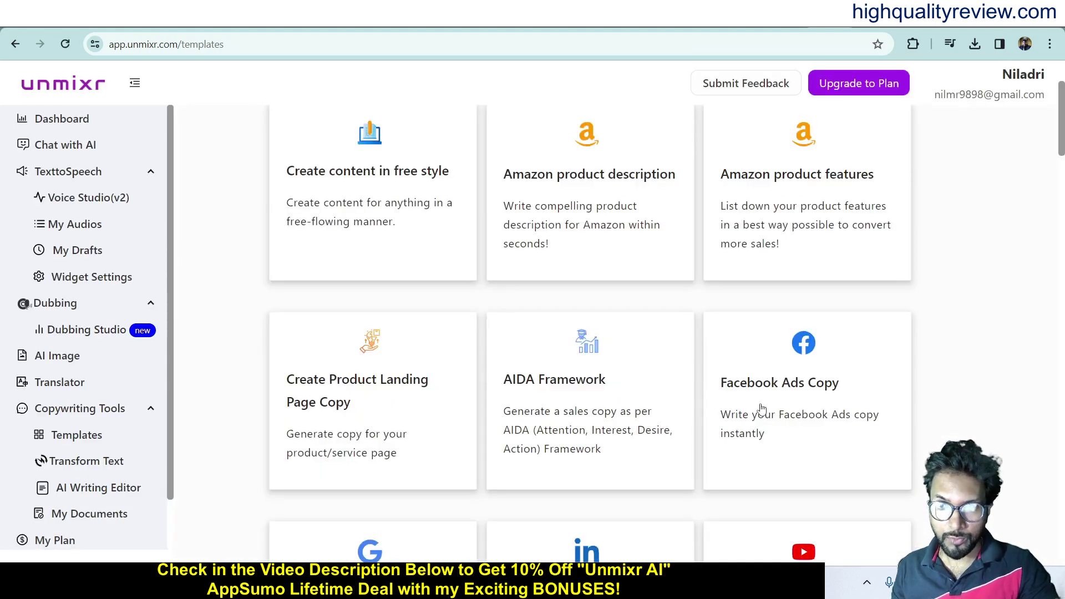
{"action": "scroll", "coordinate": [762, 409], "scroll_direction": "down", "scroll_amount": 3}
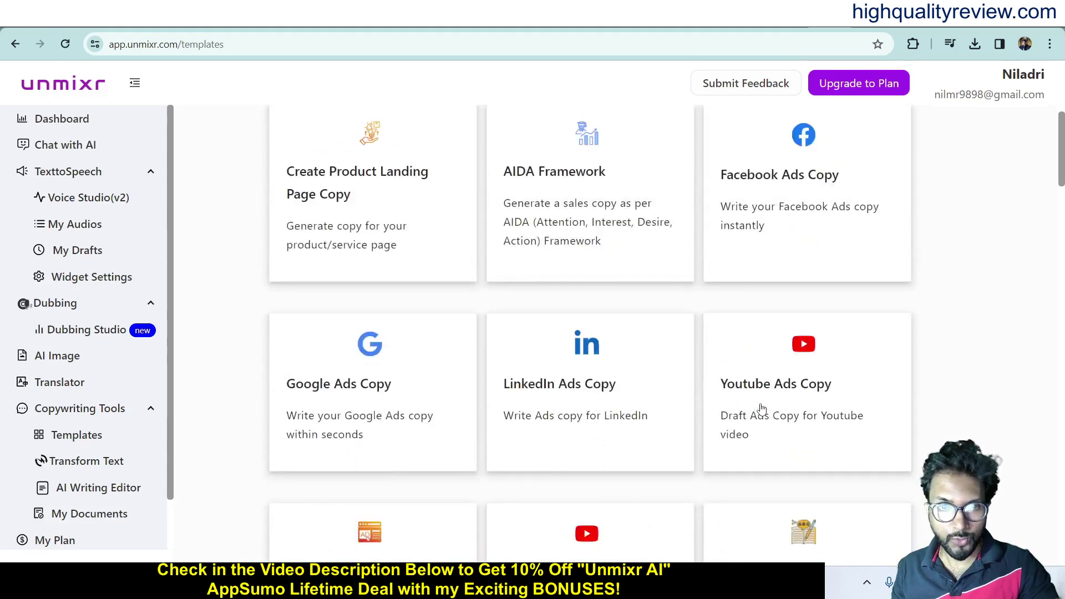
{"action": "scroll", "coordinate": [762, 409], "scroll_direction": "up", "scroll_amount": 2}
Step: Open the AIDA Framework template with product 'interior de' and benefit 'Excellent home interior design'
{"action": "left_click", "coordinate": [557, 345]}
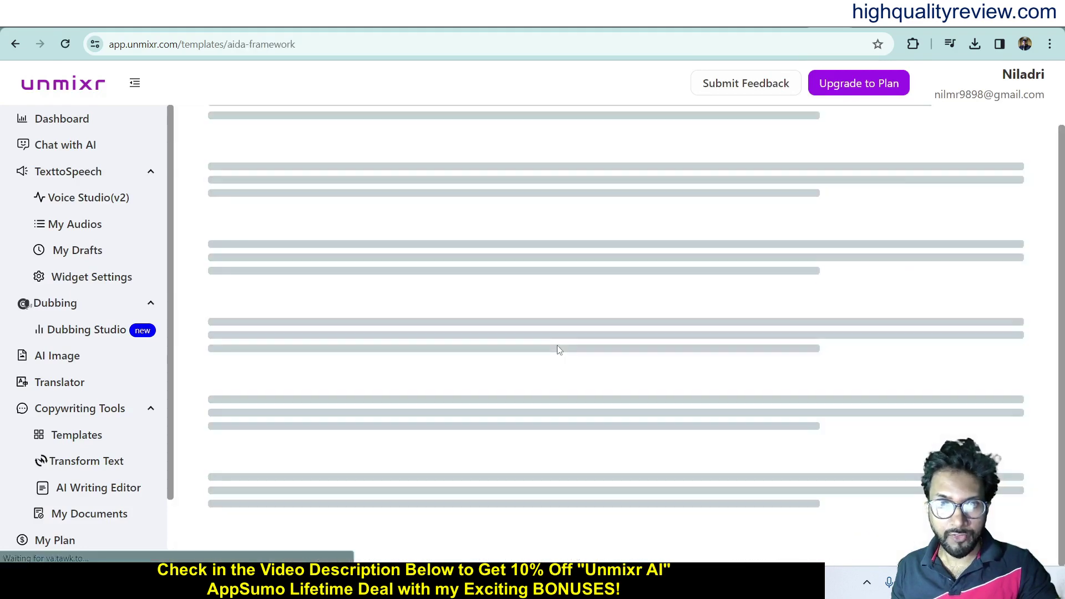
{"action": "left_click", "coordinate": [269, 180]}
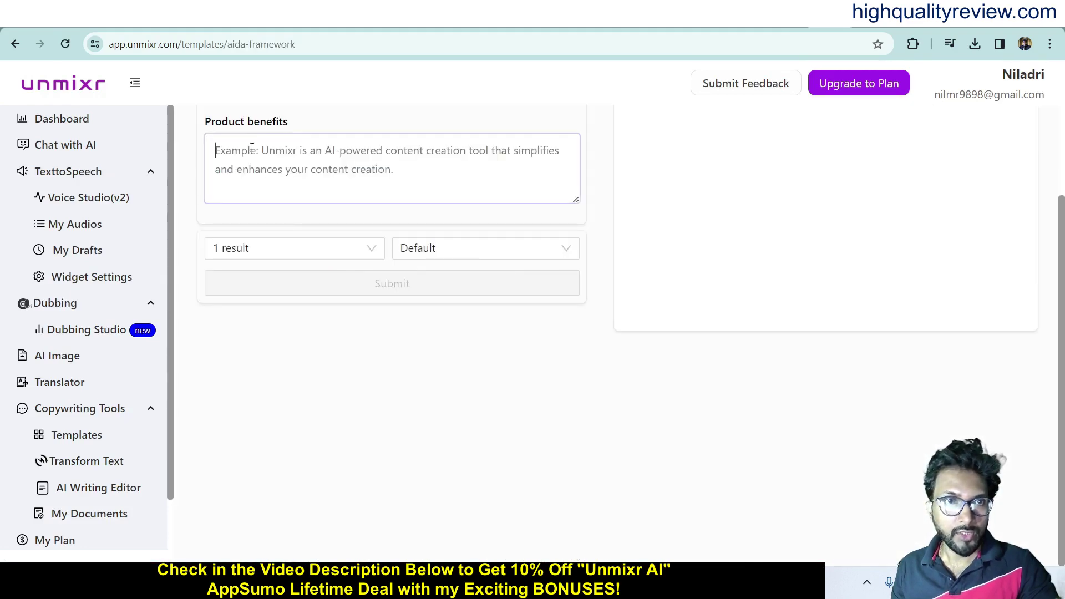
{"action": "scroll", "coordinate": [277, 189], "scroll_direction": "up", "scroll_amount": 3}
{"action": "left_click", "coordinate": [261, 266]}
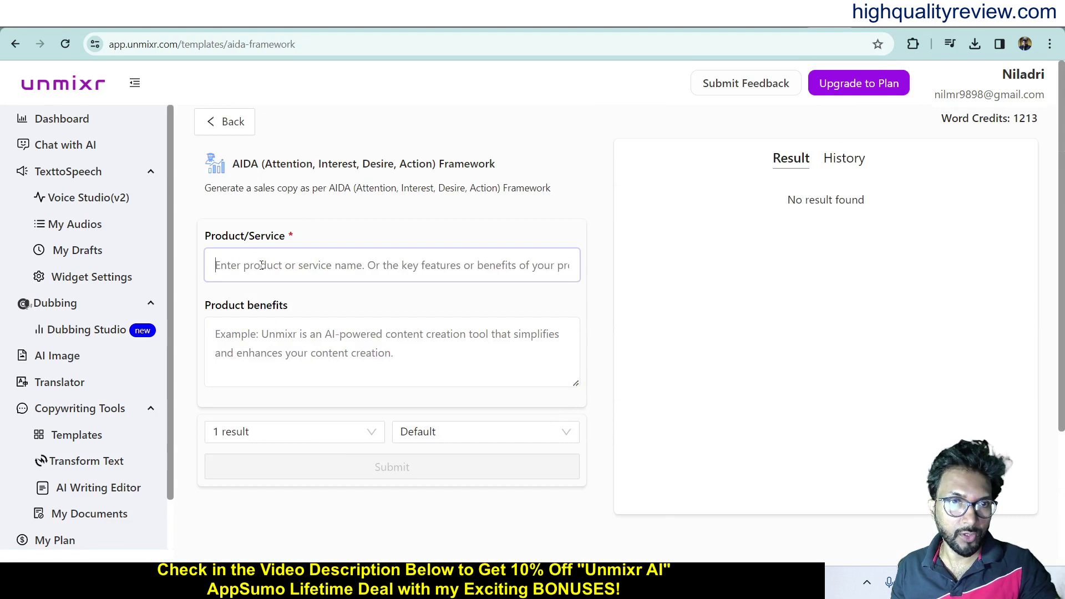
{"action": "type", "text": "interior"}
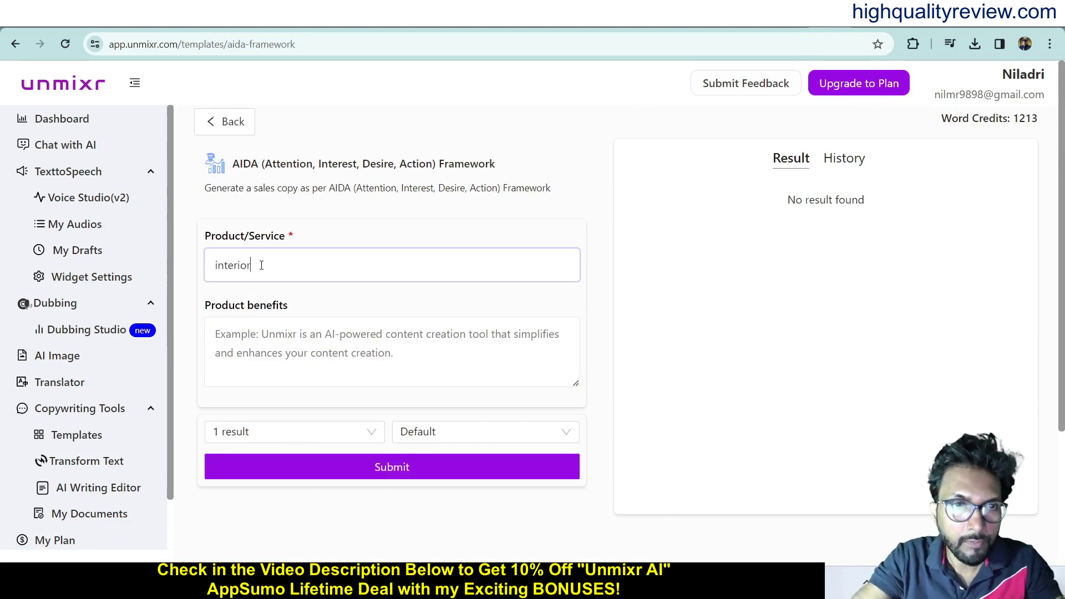
{"action": "type", "text": " decoration"}
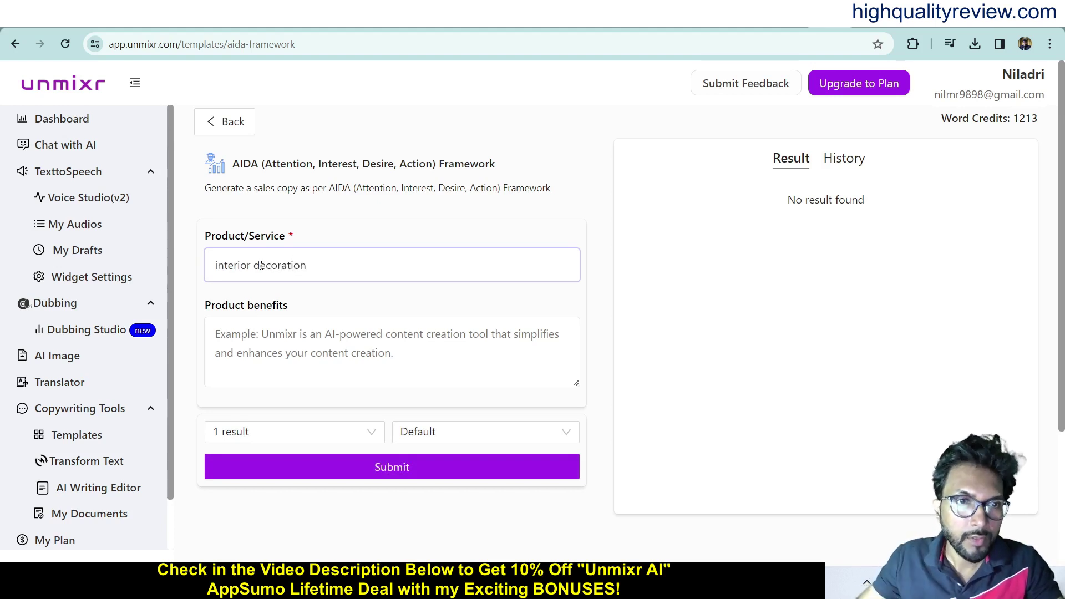
{"action": "left_click", "coordinate": [244, 351]}
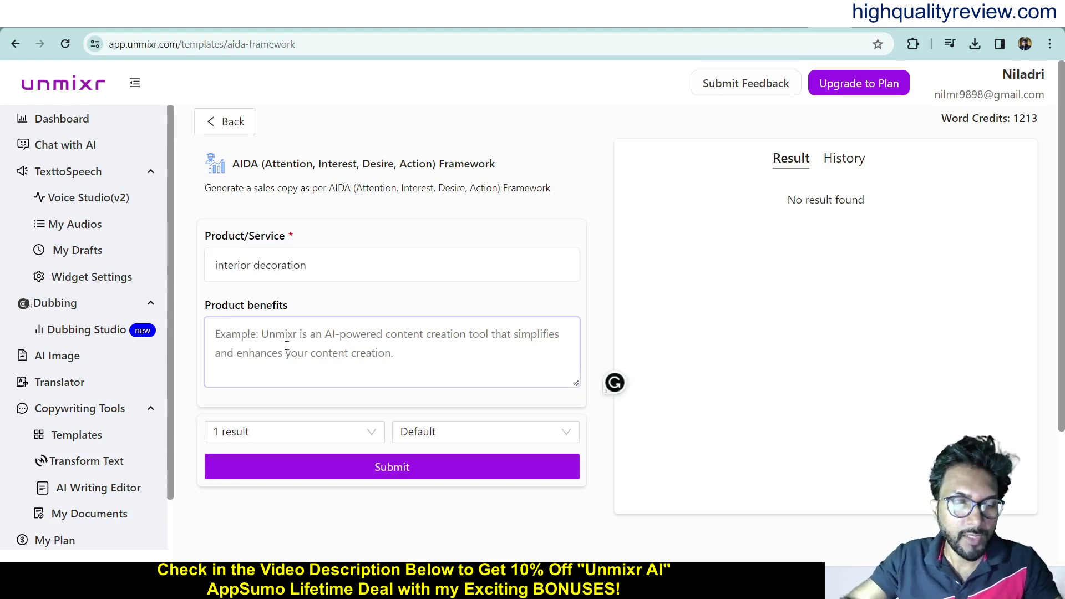
{"action": "type", "text": "Excell"}
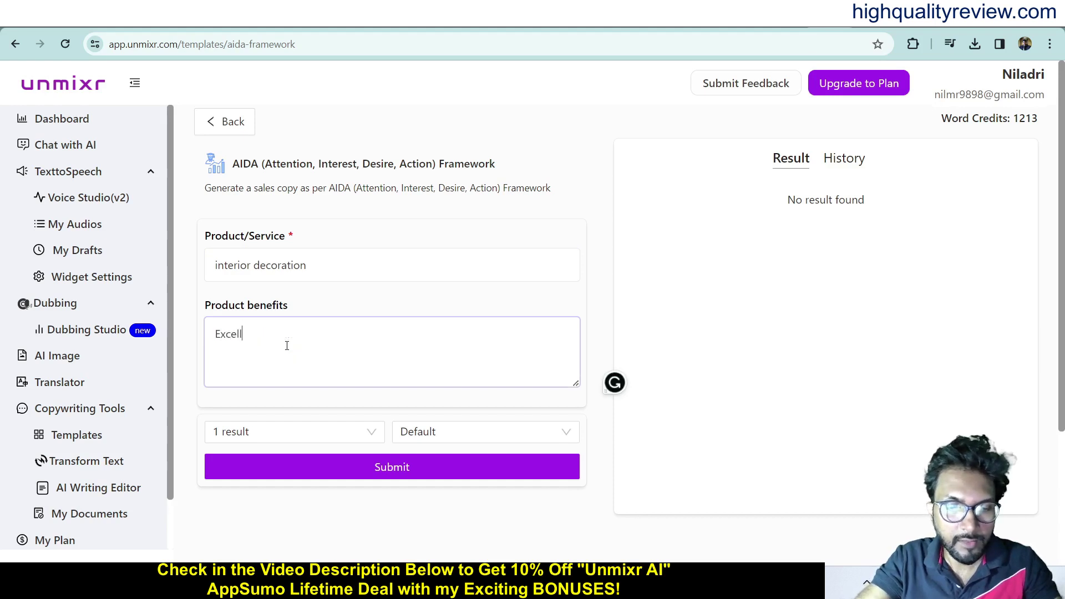
{"action": "type", "text": "ent "}
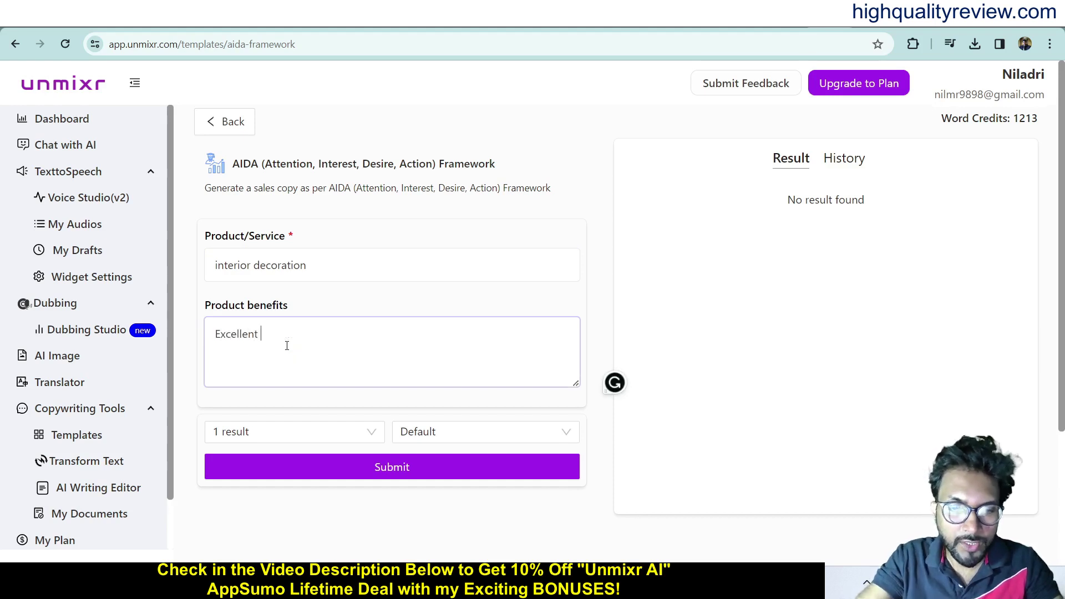
{"action": "type", "text": "home i"}
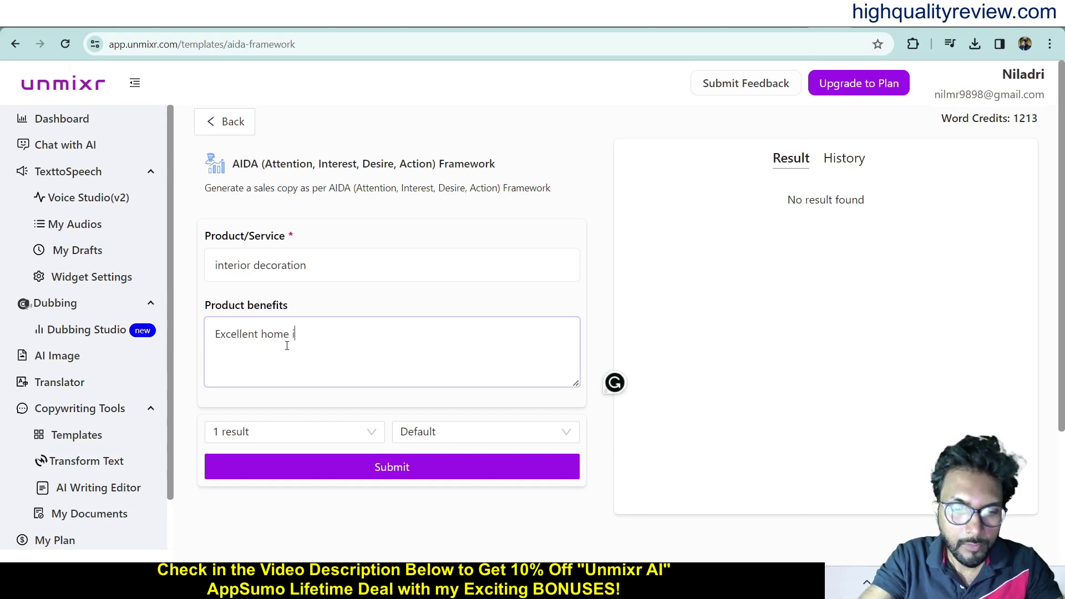
{"action": "type", "text": "nterior "}
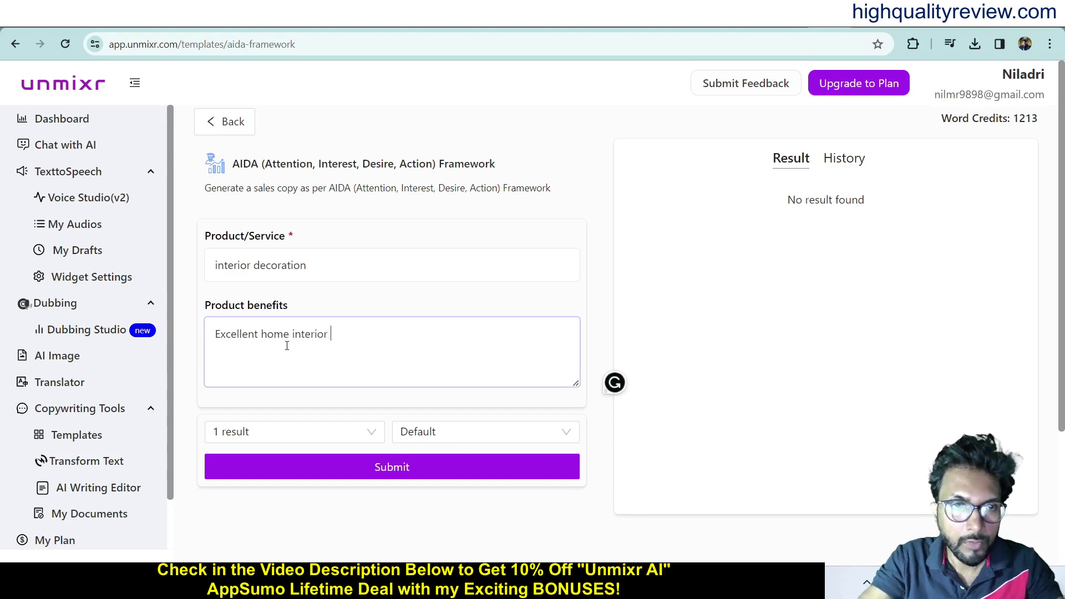
{"action": "type", "text": "design"}
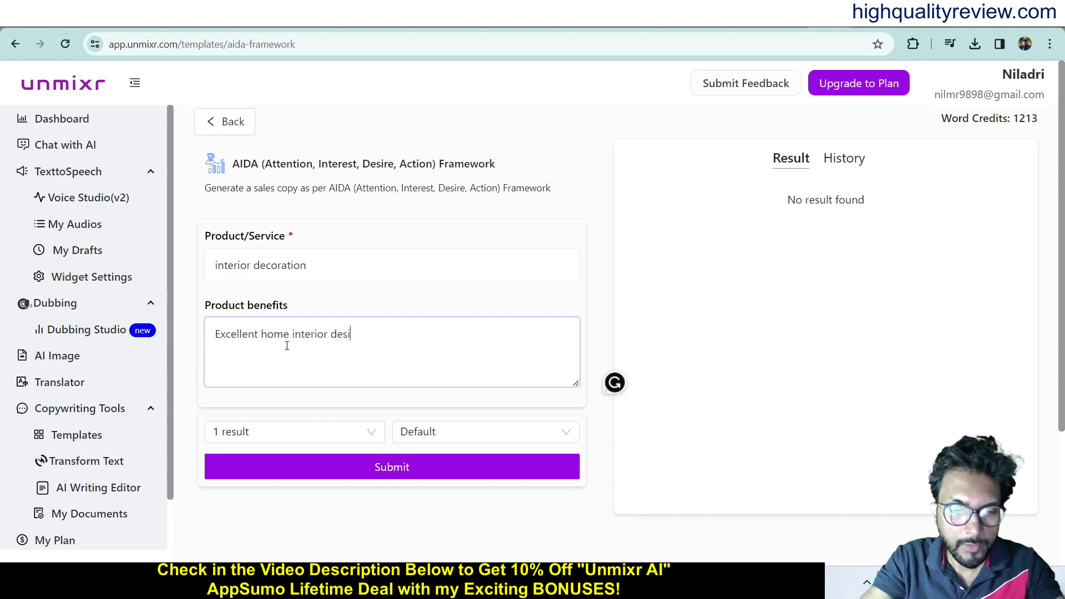
Step: Set the output length to Short, generate the AIDA sales copy, and review the result
{"action": "left_click", "coordinate": [439, 442]}
{"action": "left_click", "coordinate": [420, 493]}
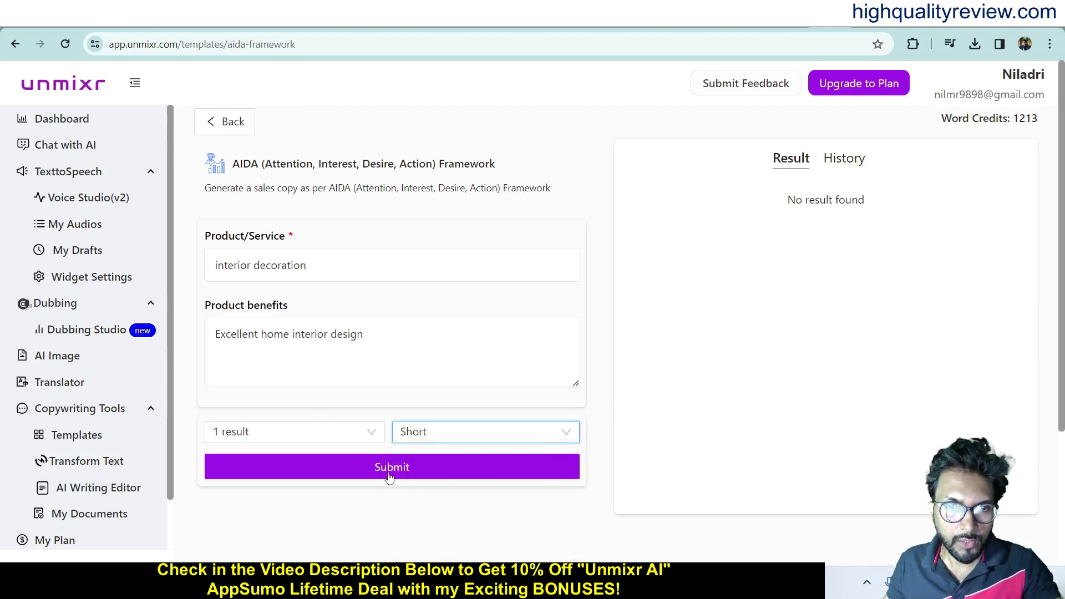
{"action": "left_click", "coordinate": [388, 471]}
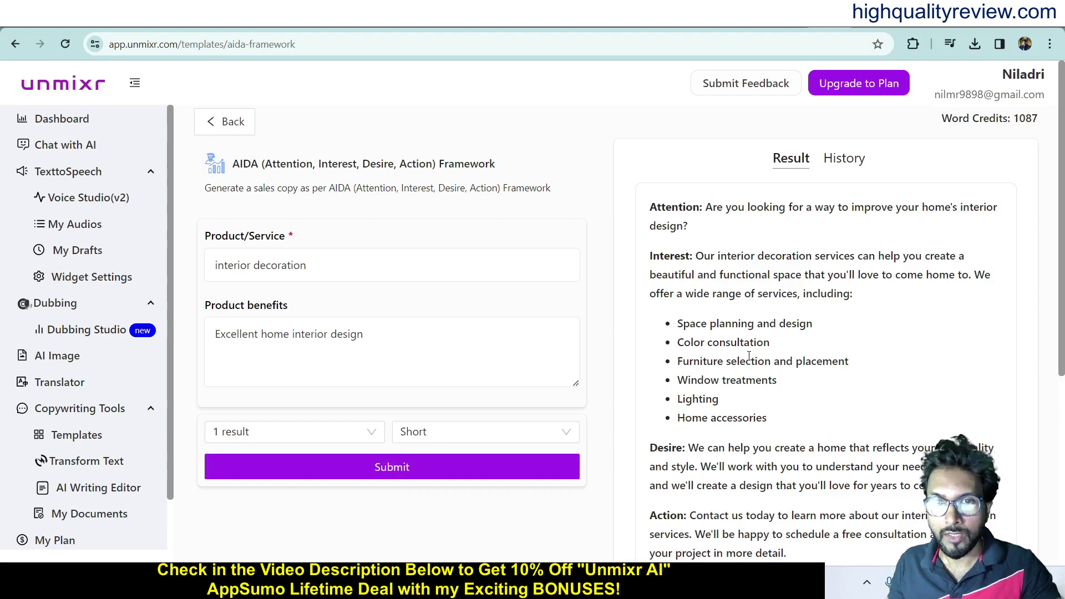
{"action": "scroll", "coordinate": [788, 406], "scroll_direction": "down", "scroll_amount": 3}
{"action": "scroll", "coordinate": [787, 404], "scroll_direction": "up", "scroll_amount": 3}
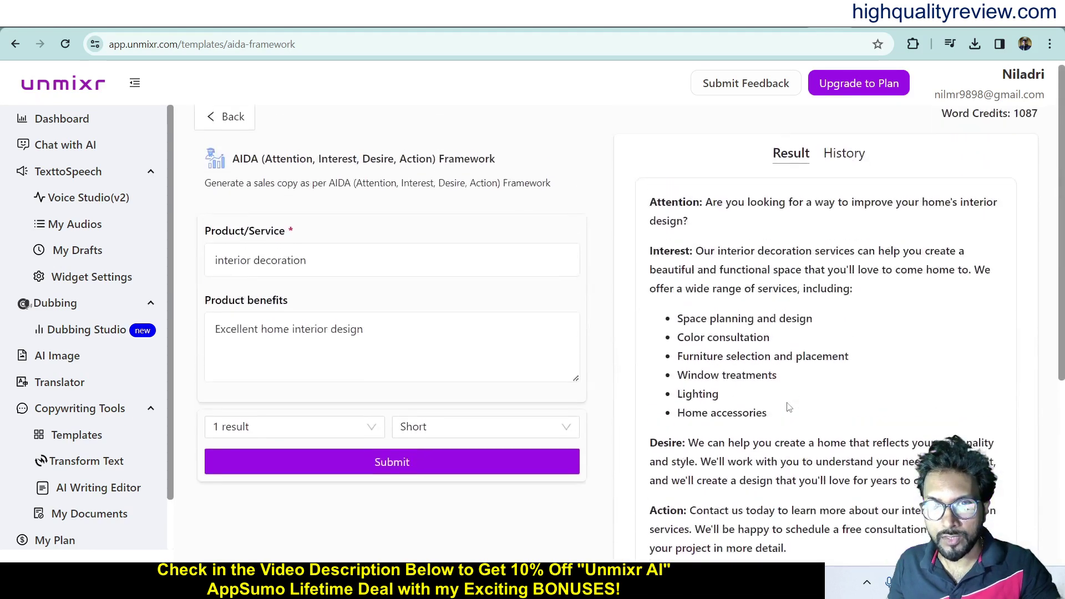
{"action": "scroll", "coordinate": [680, 377], "scroll_direction": "down", "scroll_amount": 2}
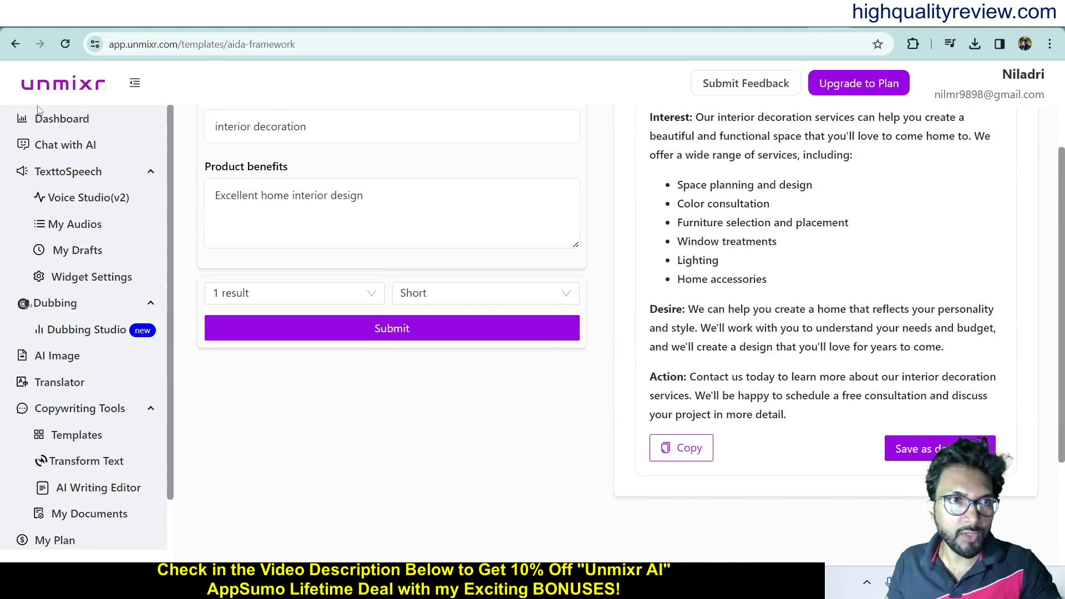
{"action": "scroll", "coordinate": [127, 338], "scroll_direction": "up", "scroll_amount": 2}
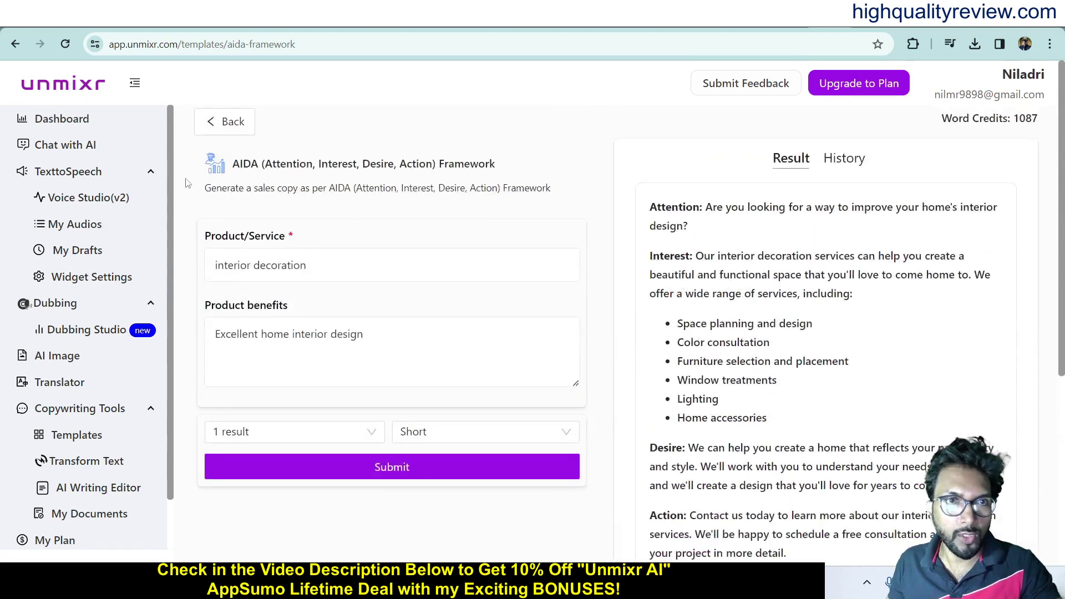
Step: Browse back through the templates list, then return to the dashboard's top
{"action": "left_click", "coordinate": [17, 47]}
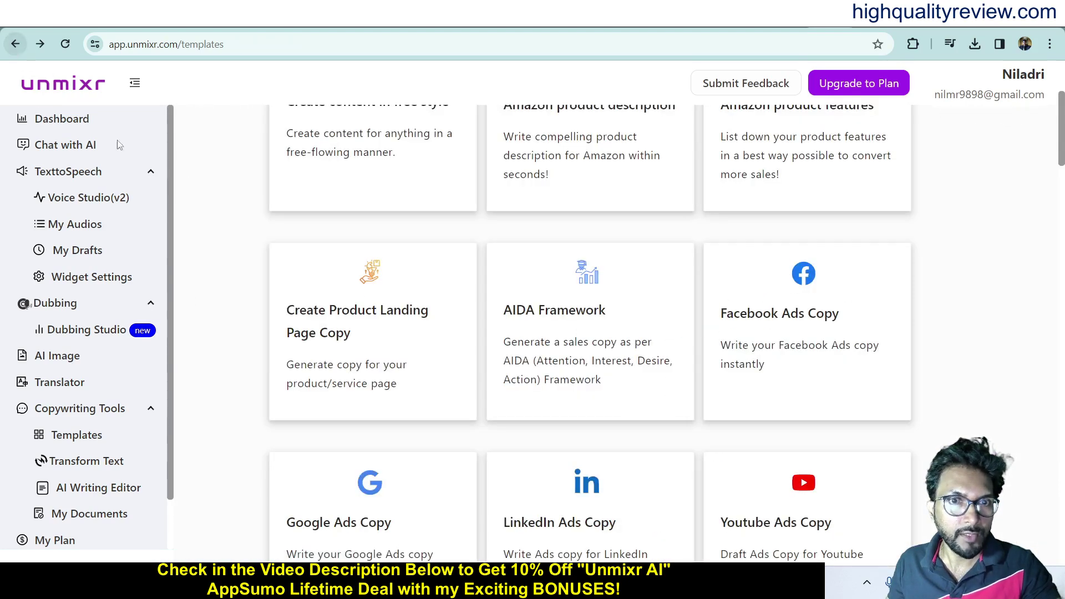
{"action": "scroll", "coordinate": [541, 366], "scroll_direction": "down", "scroll_amount": 3}
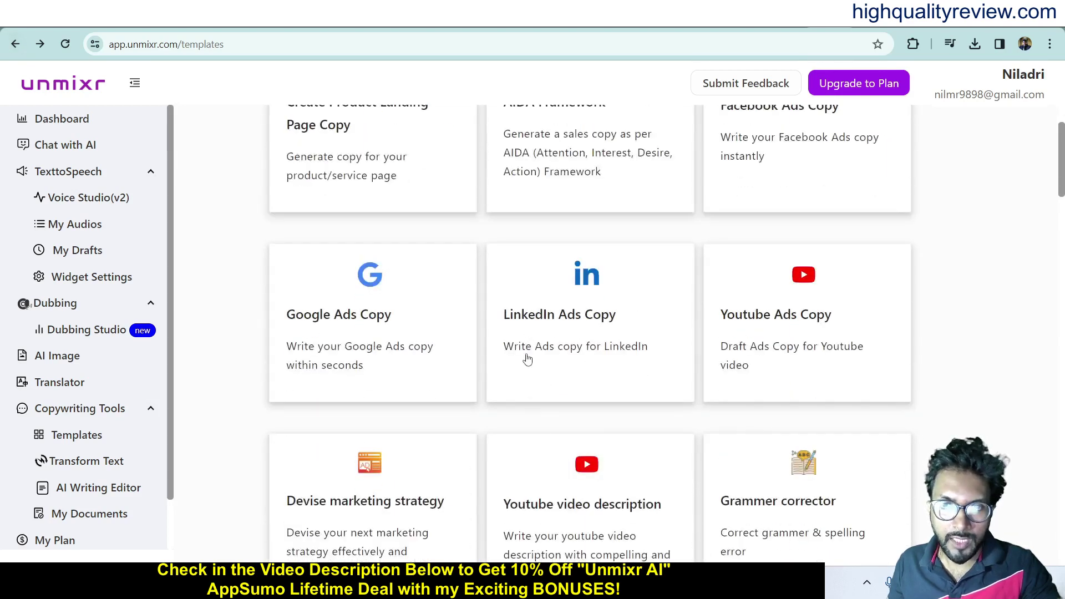
{"action": "scroll", "coordinate": [805, 361], "scroll_direction": "down", "scroll_amount": 7}
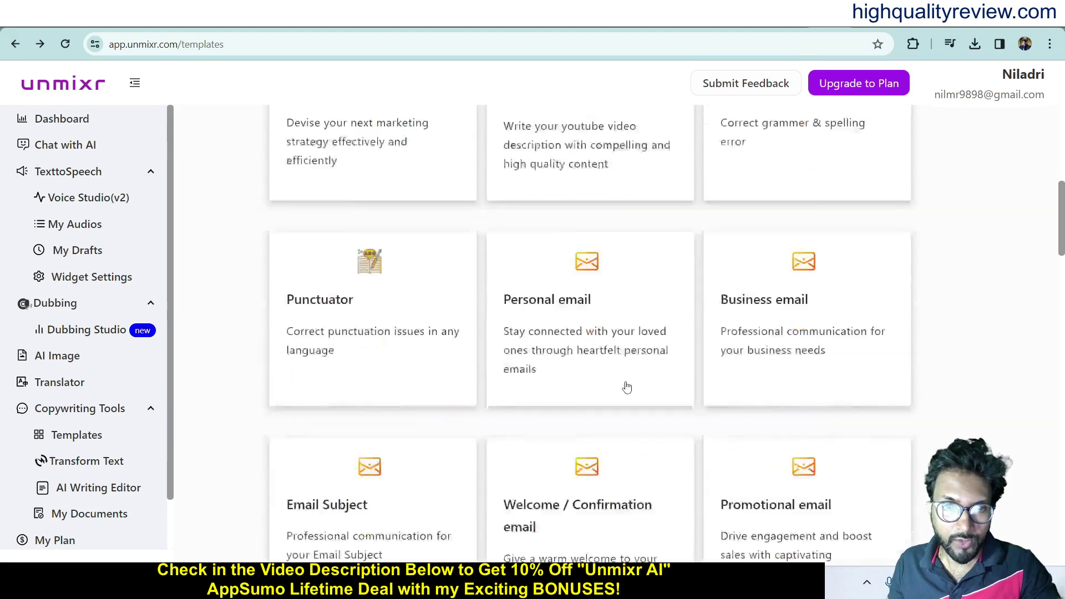
{"action": "scroll", "coordinate": [627, 387], "scroll_direction": "down", "scroll_amount": 5}
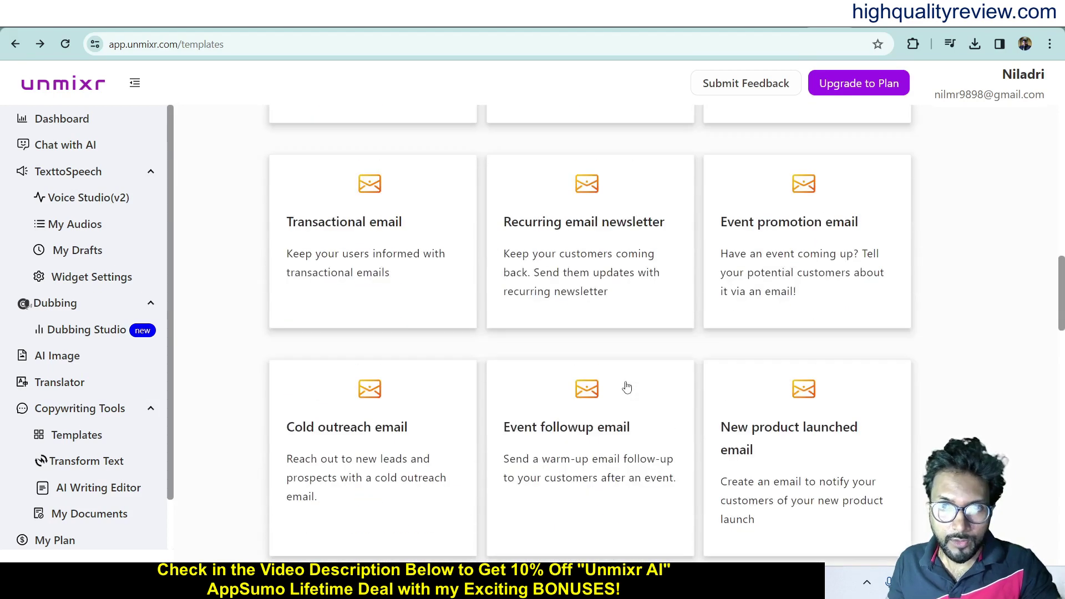
{"action": "scroll", "coordinate": [627, 387], "scroll_direction": "down", "scroll_amount": 8}
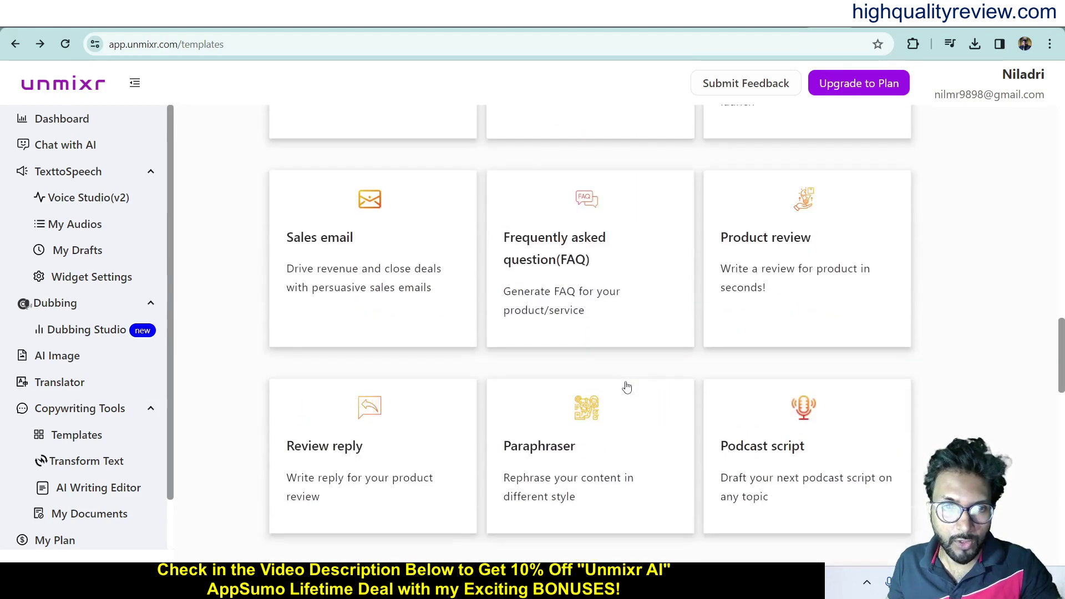
{"action": "scroll", "coordinate": [627, 387], "scroll_direction": "down", "scroll_amount": 12}
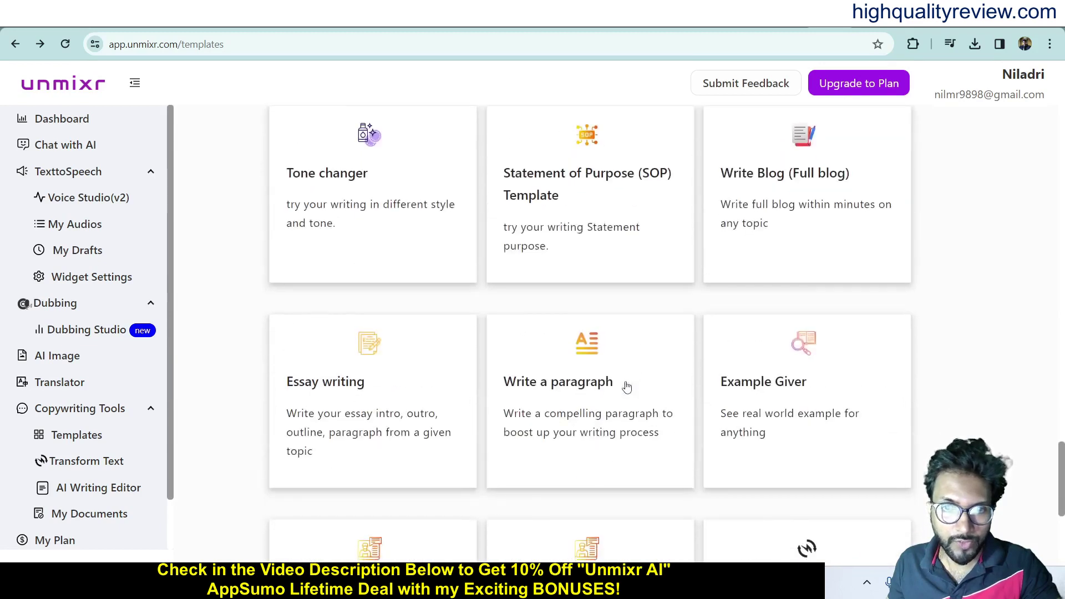
{"action": "scroll", "coordinate": [627, 387], "scroll_direction": "down", "scroll_amount": 1}
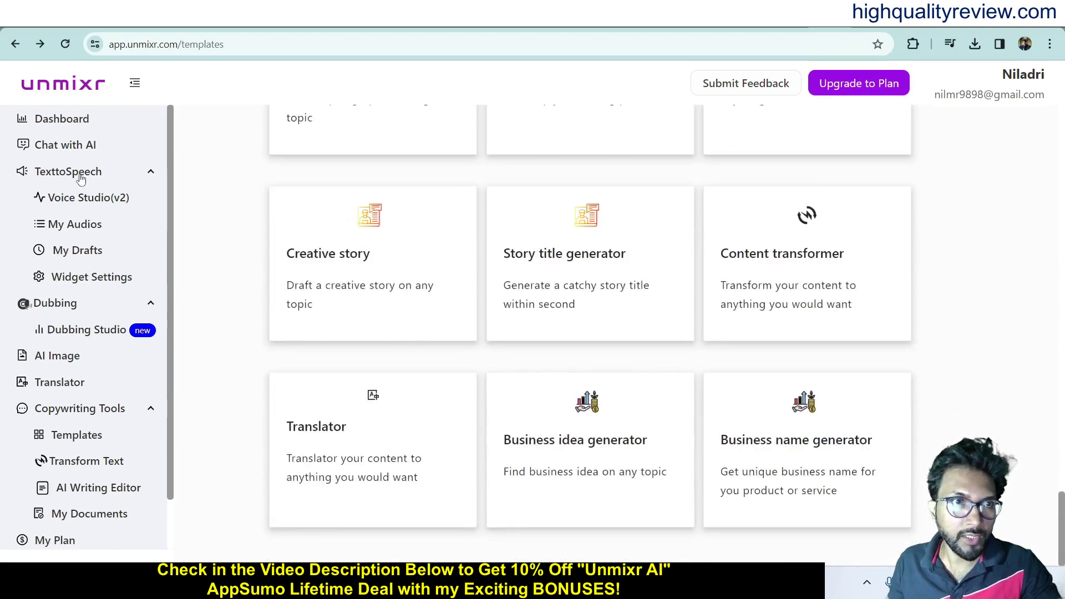
{"action": "left_click", "coordinate": [50, 121]}
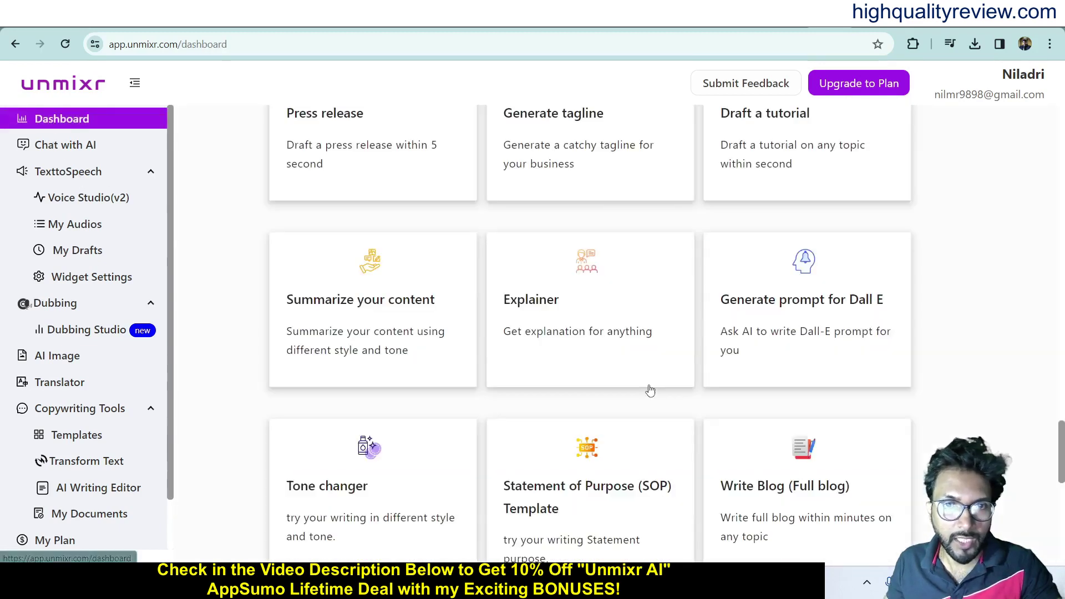
{"action": "scroll", "coordinate": [302, 333], "scroll_direction": "down", "scroll_amount": 5}
{"action": "scroll", "coordinate": [532, 362], "scroll_direction": "up", "scroll_amount": 15}
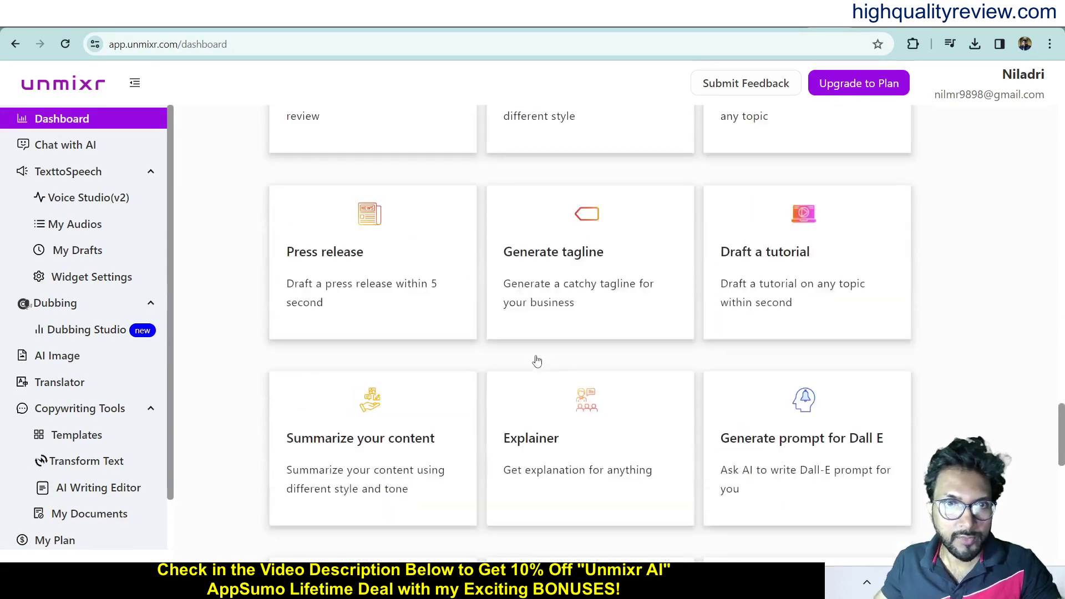
{"action": "scroll", "coordinate": [537, 362], "scroll_direction": "up", "scroll_amount": 20}
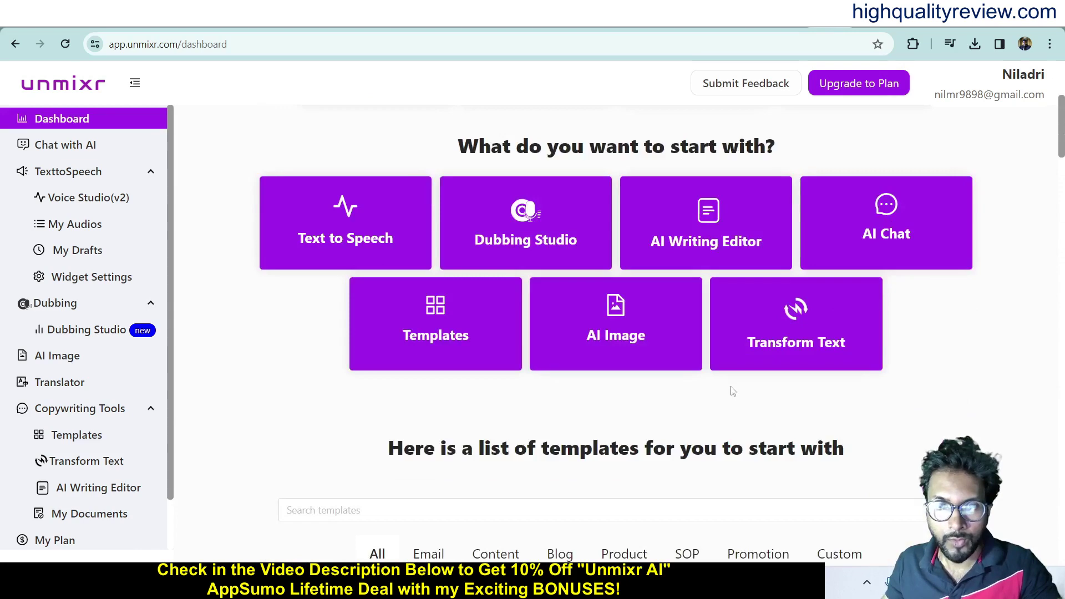
Step: Open the AI image generator and enter the prompt 'dogs are playing football'
{"action": "left_click", "coordinate": [597, 319]}
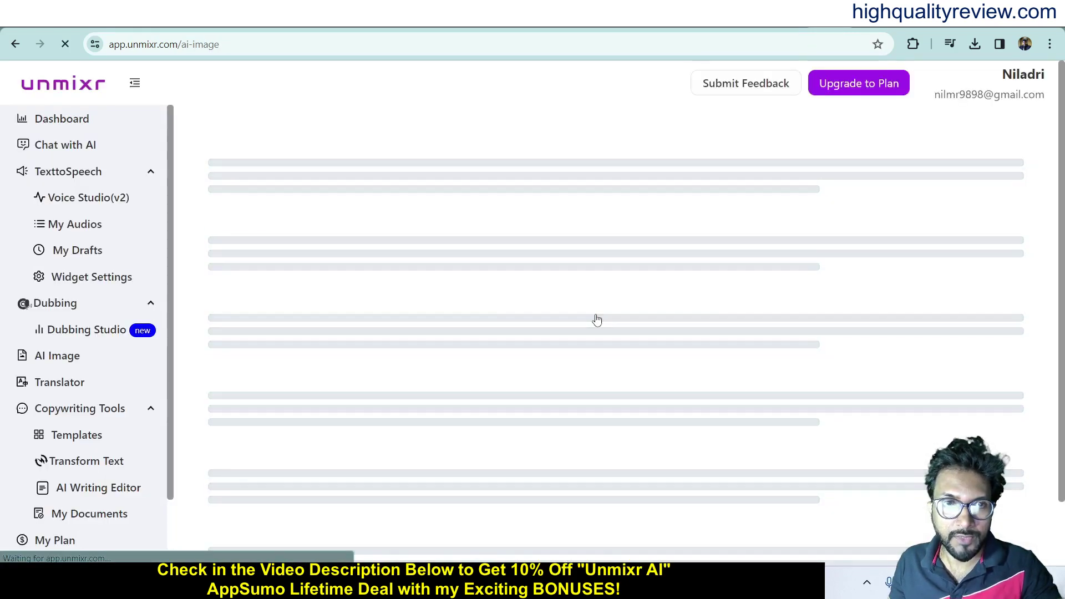
{"action": "left_click", "coordinate": [241, 245]}
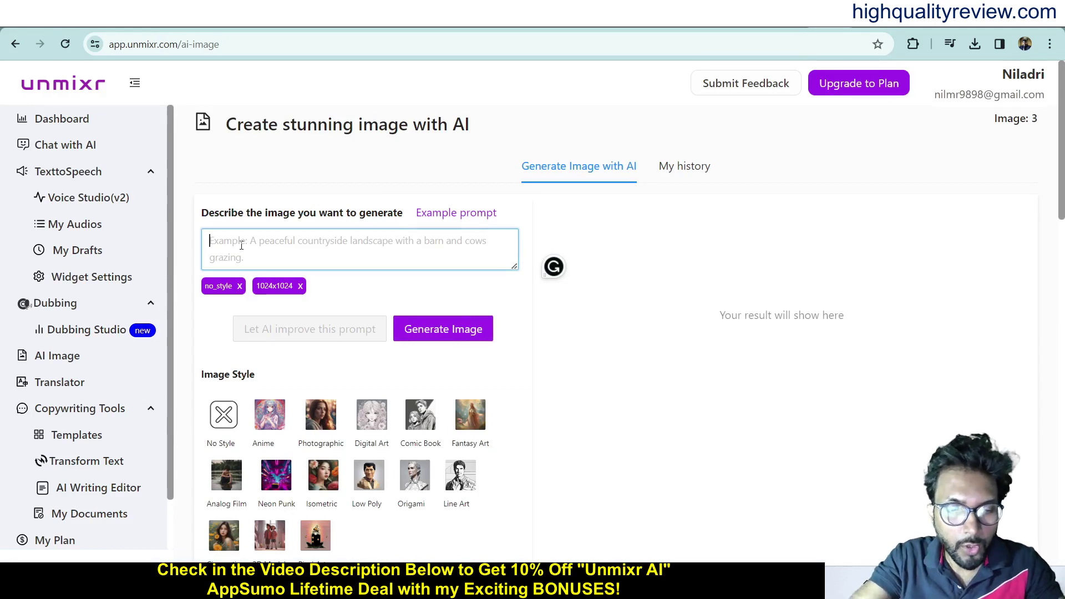
{"action": "type", "text": "dog"}
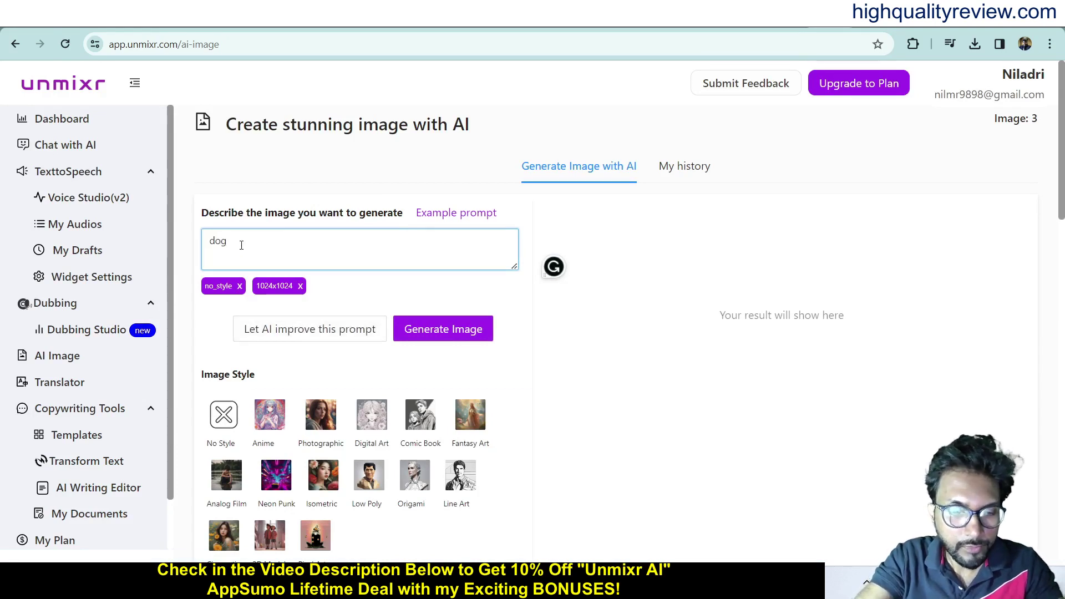
{"action": "type", "text": "s a"}
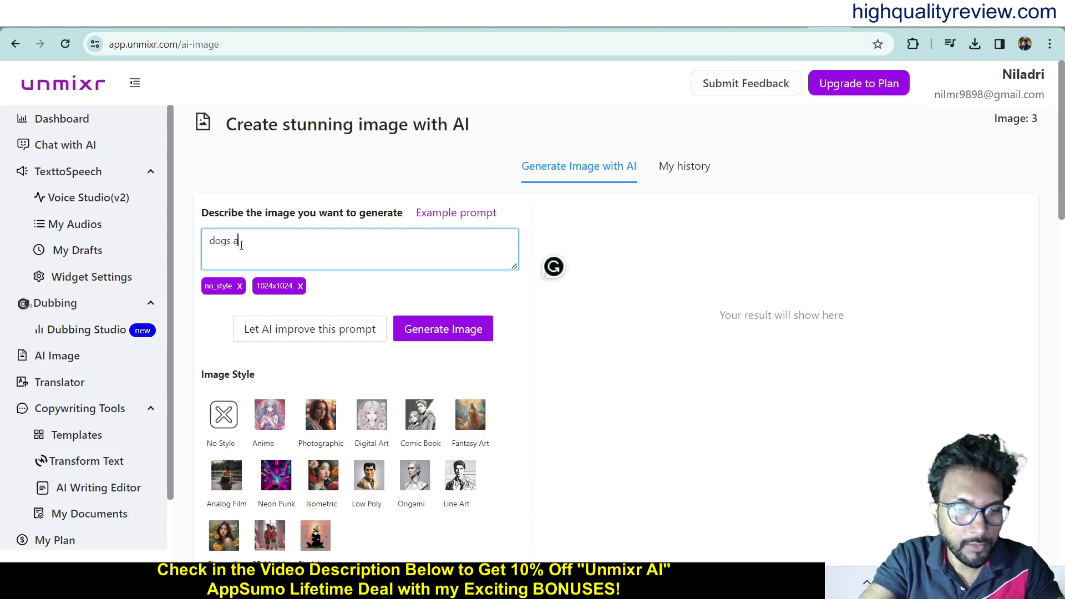
{"action": "type", "text": "re pl"}
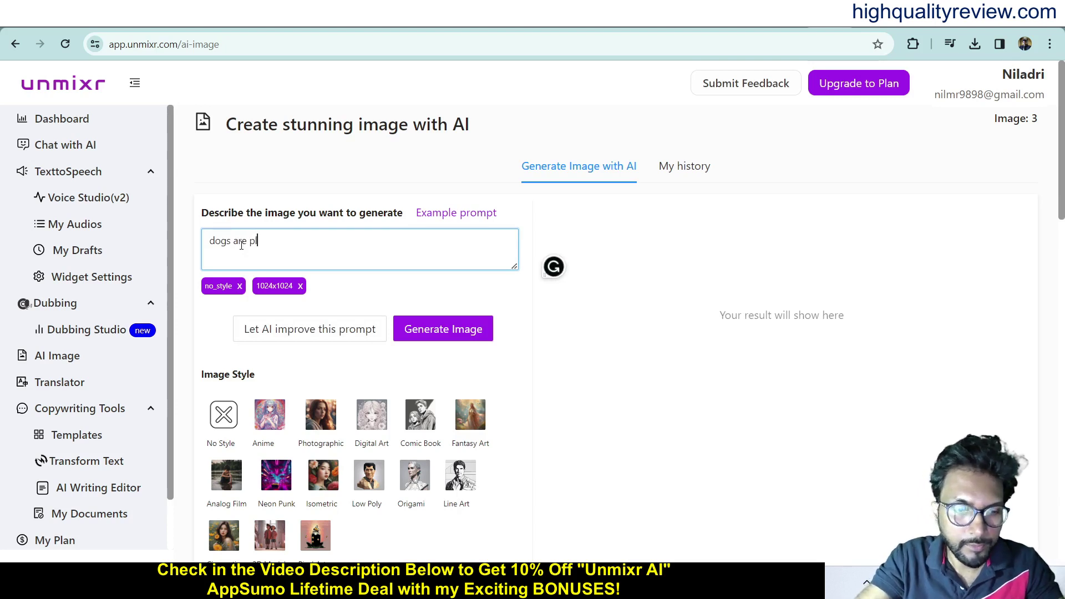
{"action": "type", "text": "aying "}
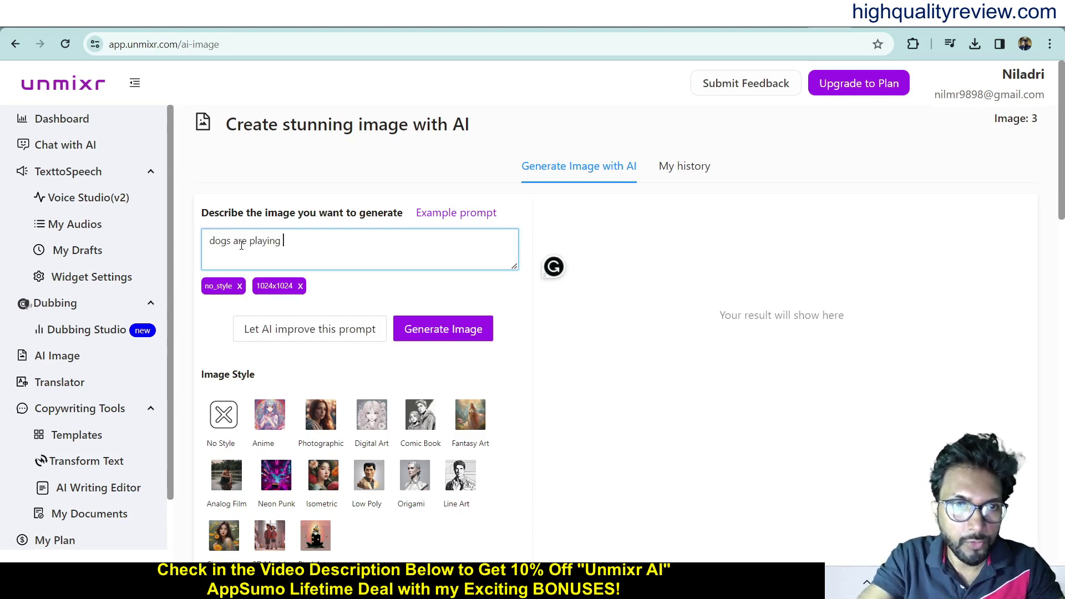
{"action": "type", "text": "foot"}
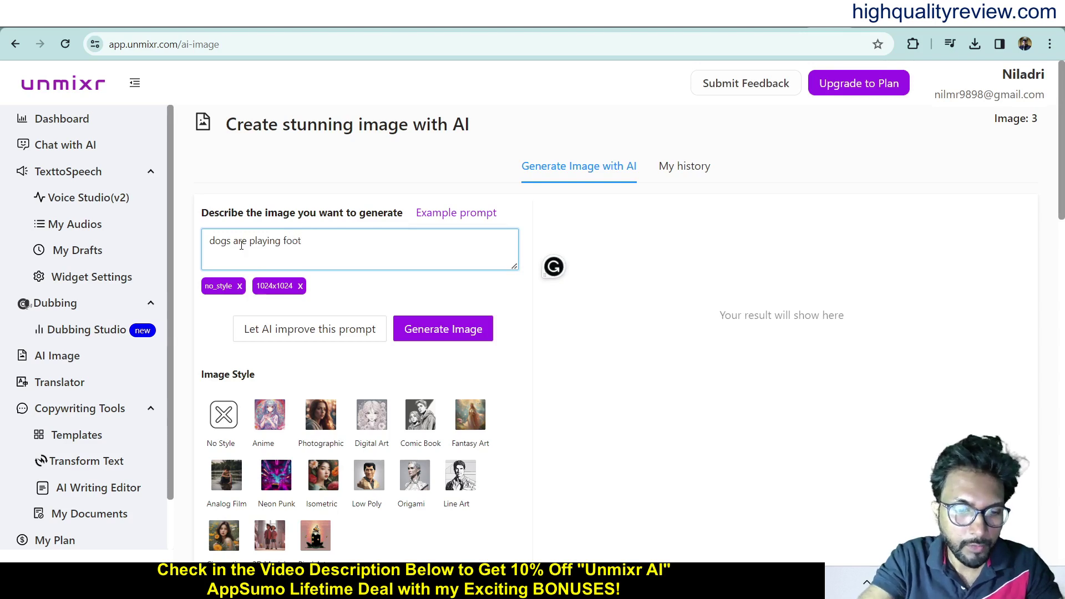
{"action": "type", "text": "ball"}
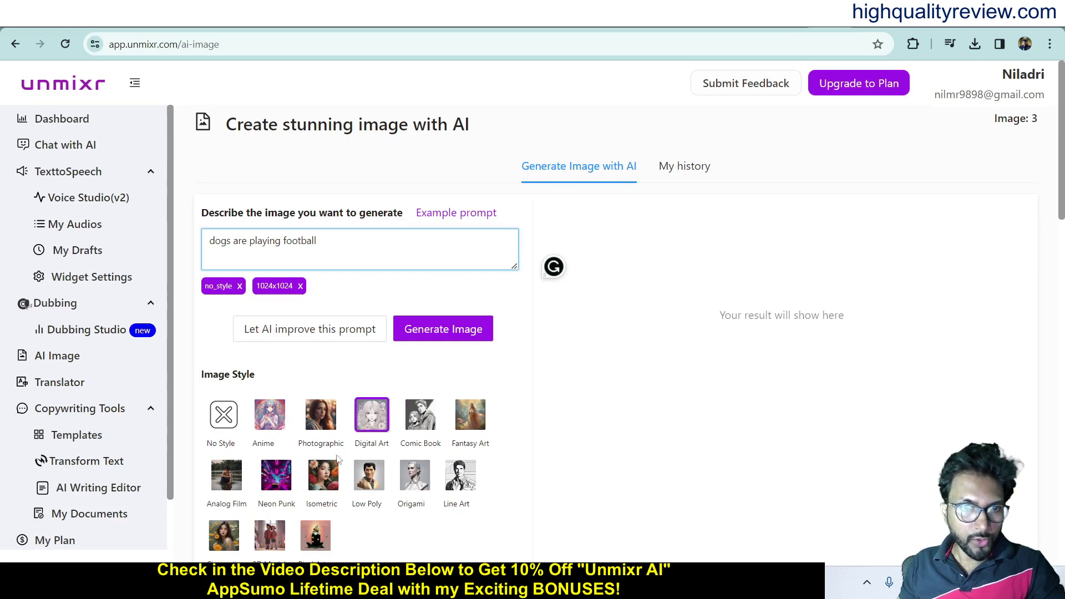
{"action": "scroll", "coordinate": [416, 516], "scroll_direction": "down", "scroll_amount": 3}
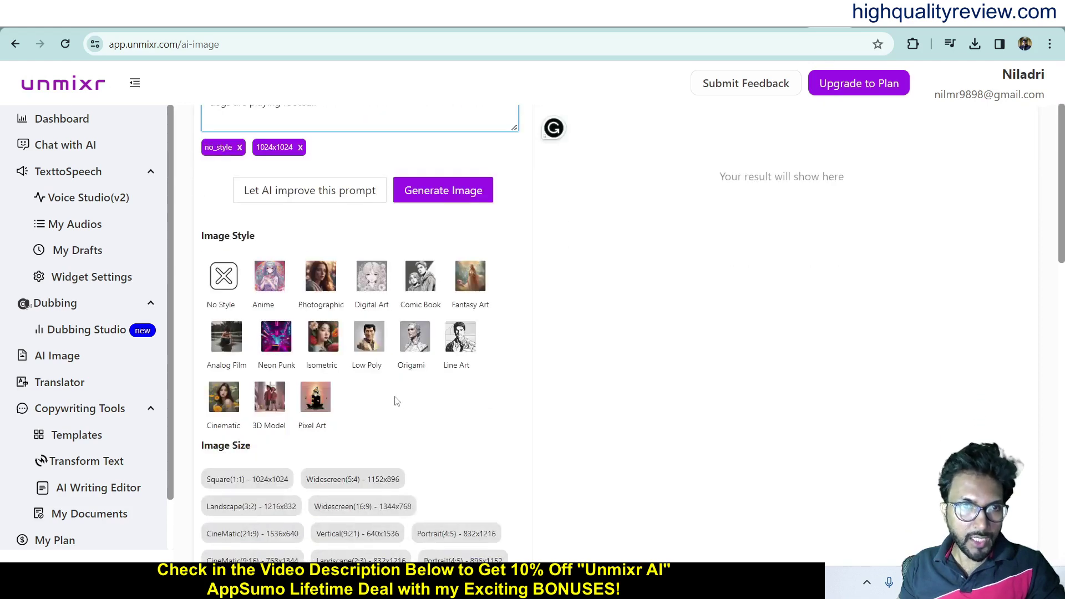
{"action": "scroll", "coordinate": [388, 399], "scroll_direction": "up", "scroll_amount": 3}
{"action": "scroll", "coordinate": [237, 324], "scroll_direction": "down", "scroll_amount": 6}
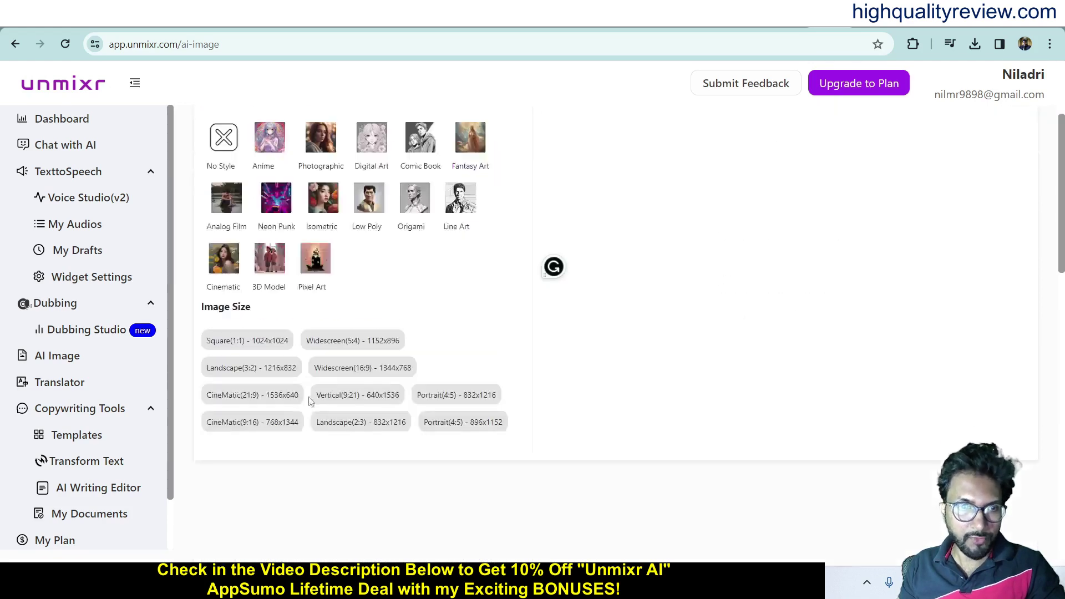
{"action": "scroll", "coordinate": [273, 365], "scroll_direction": "up", "scroll_amount": 4}
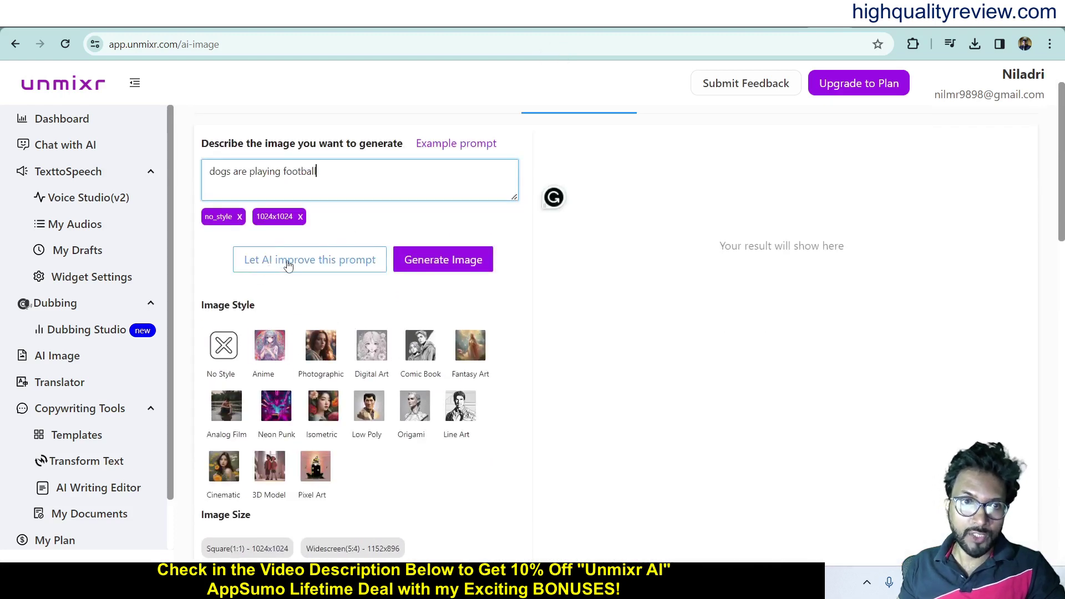
Step: Accept the AI-improved prompt describing dogs playing friendly football on a green field
{"action": "left_click", "coordinate": [288, 265]}
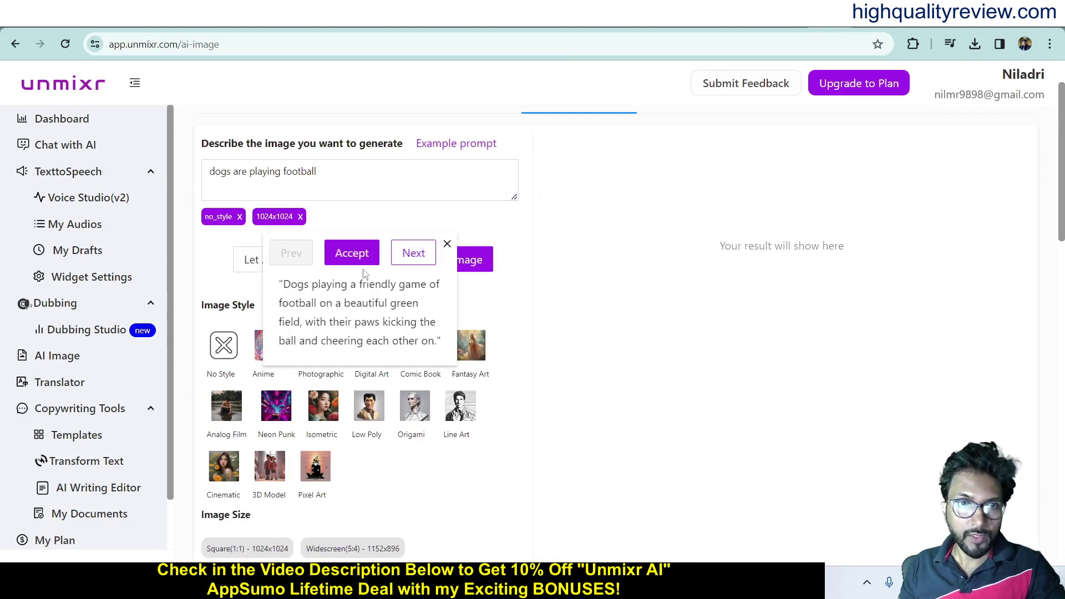
{"action": "left_click", "coordinate": [351, 262]}
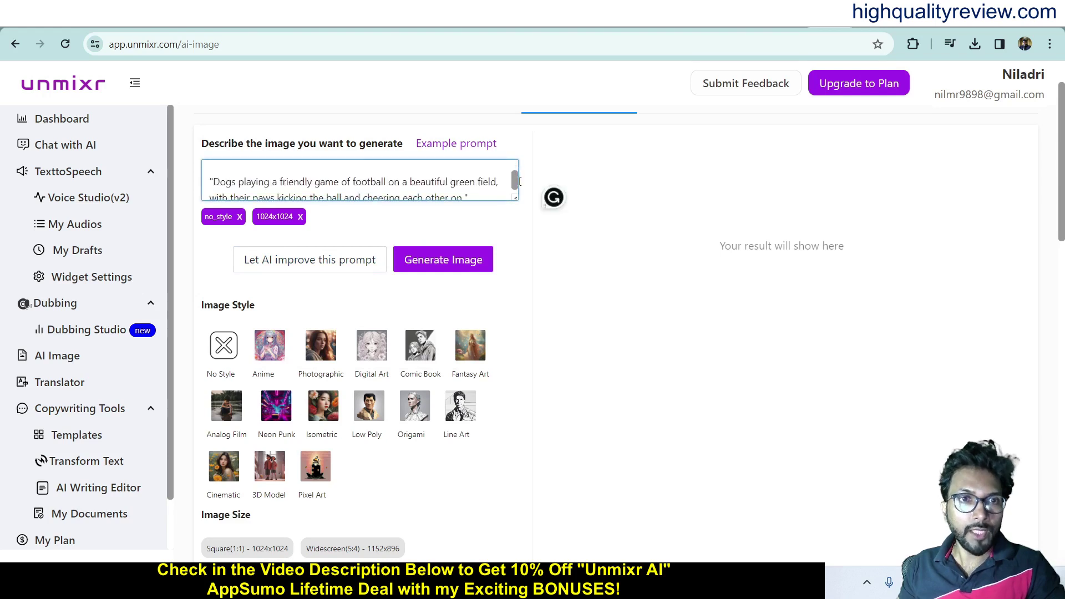
{"action": "scroll", "coordinate": [520, 183], "scroll_direction": "down", "scroll_amount": 1}
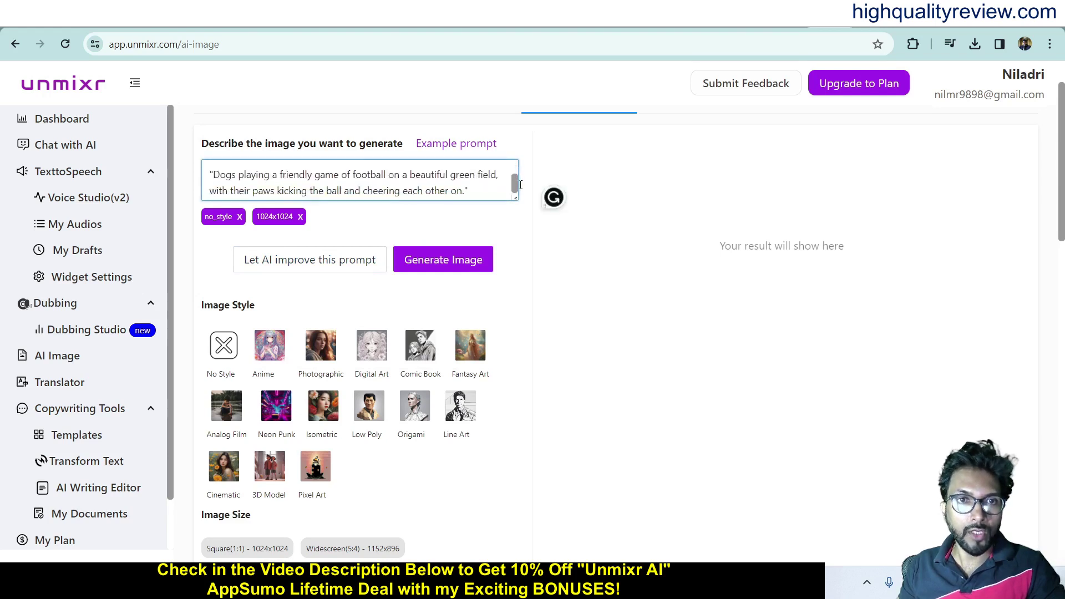
{"action": "scroll", "coordinate": [520, 185], "scroll_direction": "down", "scroll_amount": 1}
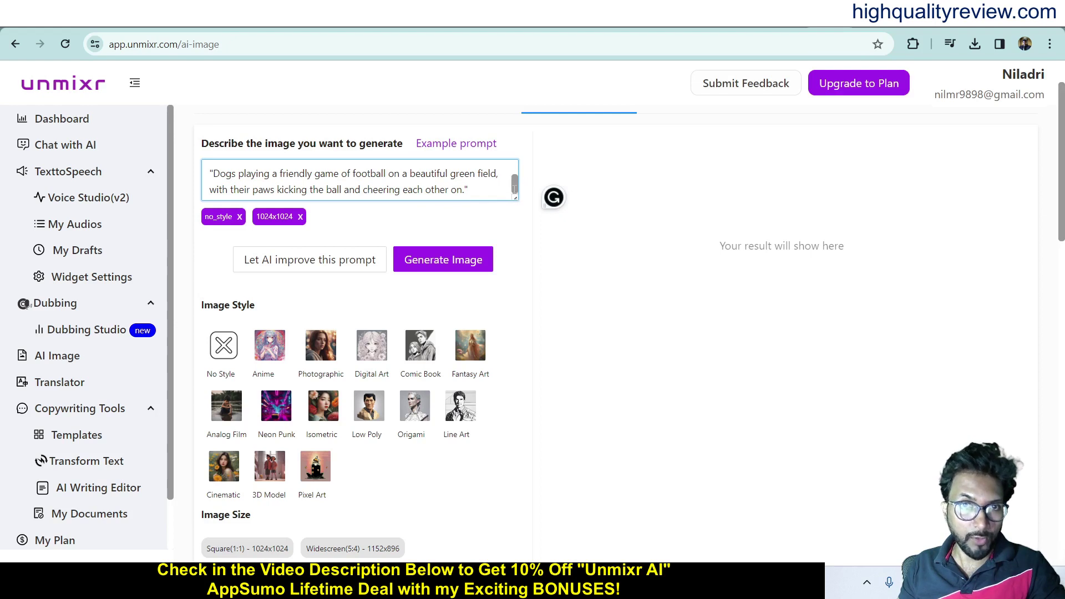
Step: Generate the dog-football images, download the second one, and return to the dashboard
{"action": "left_click", "coordinate": [453, 259]}
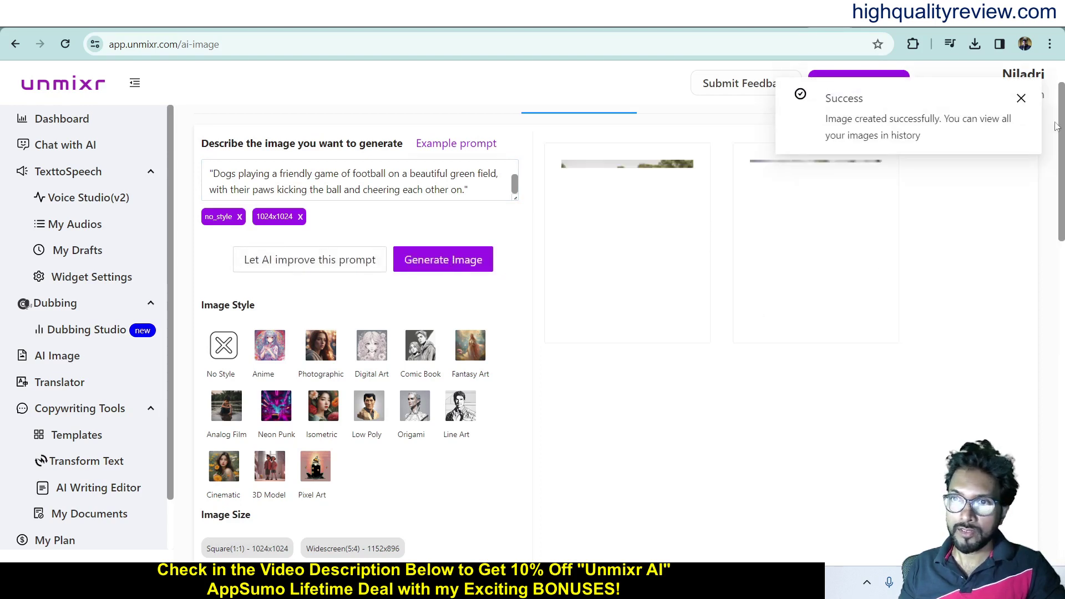
{"action": "left_click", "coordinate": [1023, 100]}
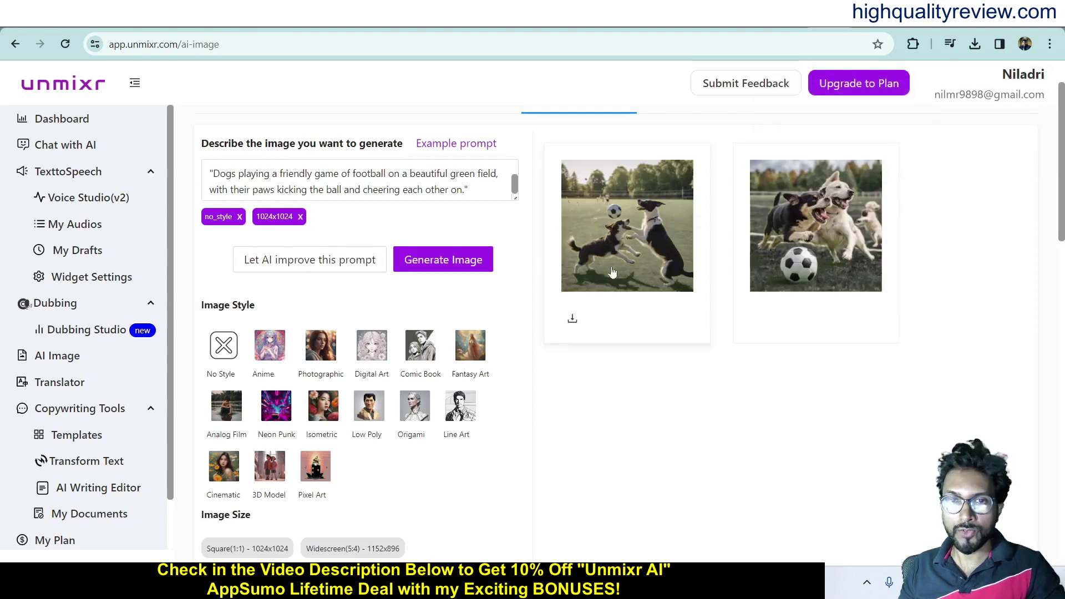
{"action": "mouse_move", "coordinate": [761, 319]}
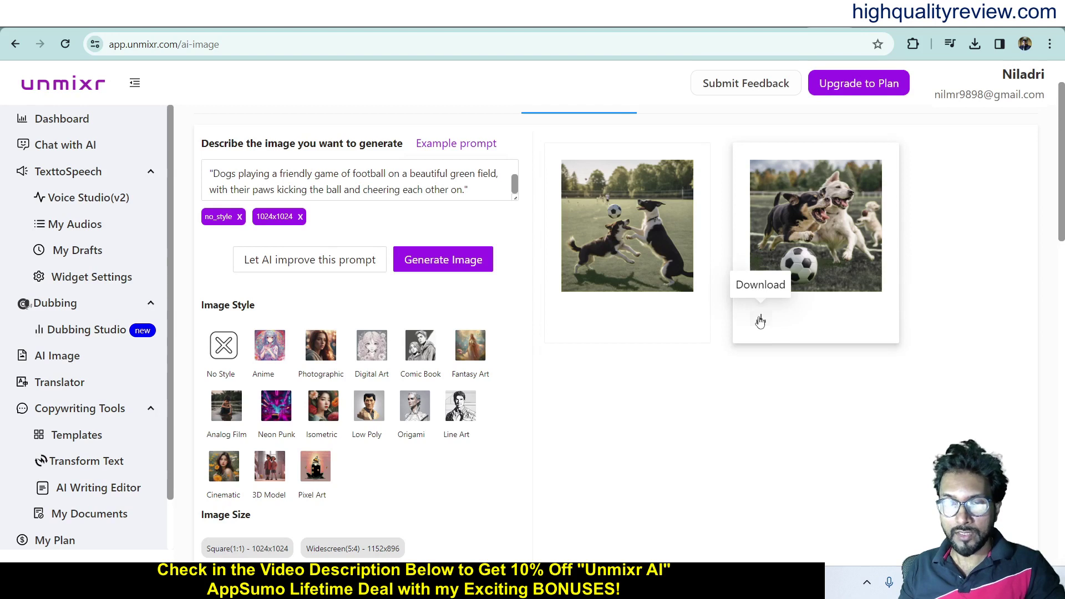
{"action": "left_click", "coordinate": [761, 321]}
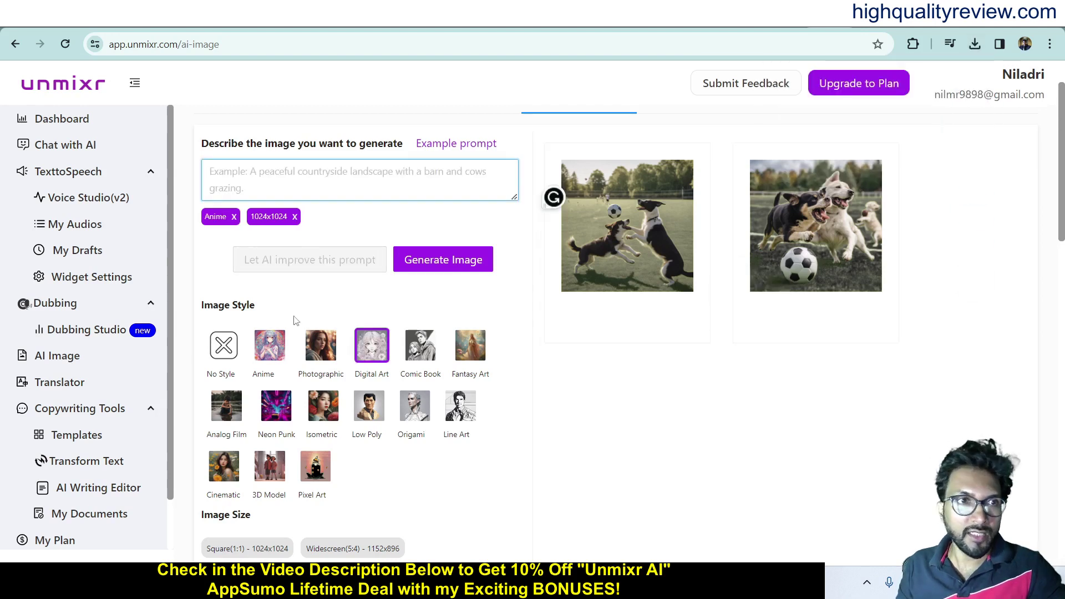
{"action": "left_click", "coordinate": [58, 123]}
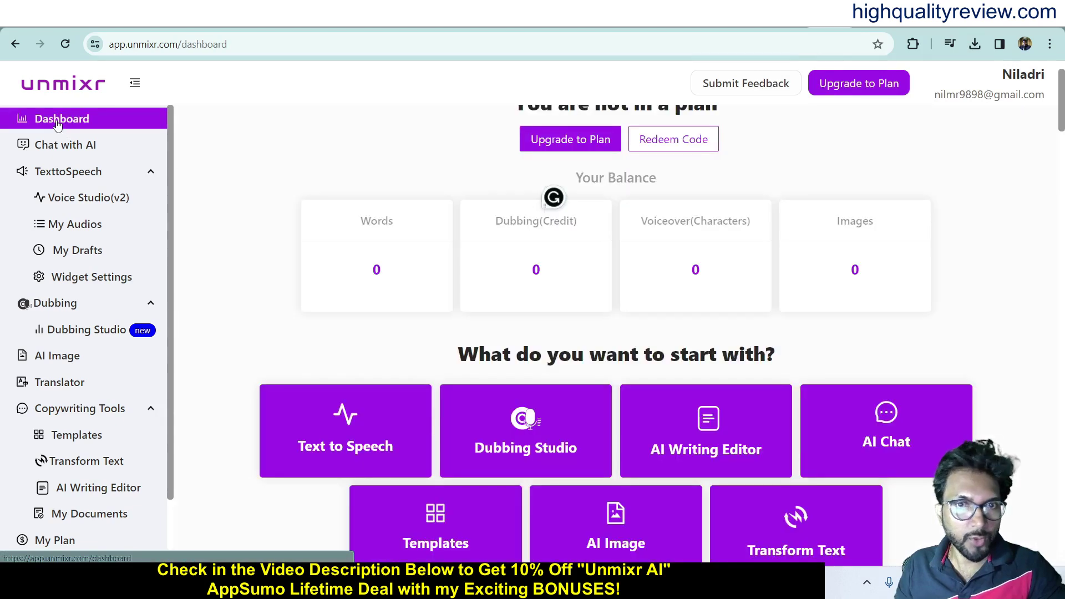
Step: Open the Transform Text tool and place the caret in its empty content box
{"action": "scroll", "coordinate": [668, 427], "scroll_direction": "down", "scroll_amount": 4}
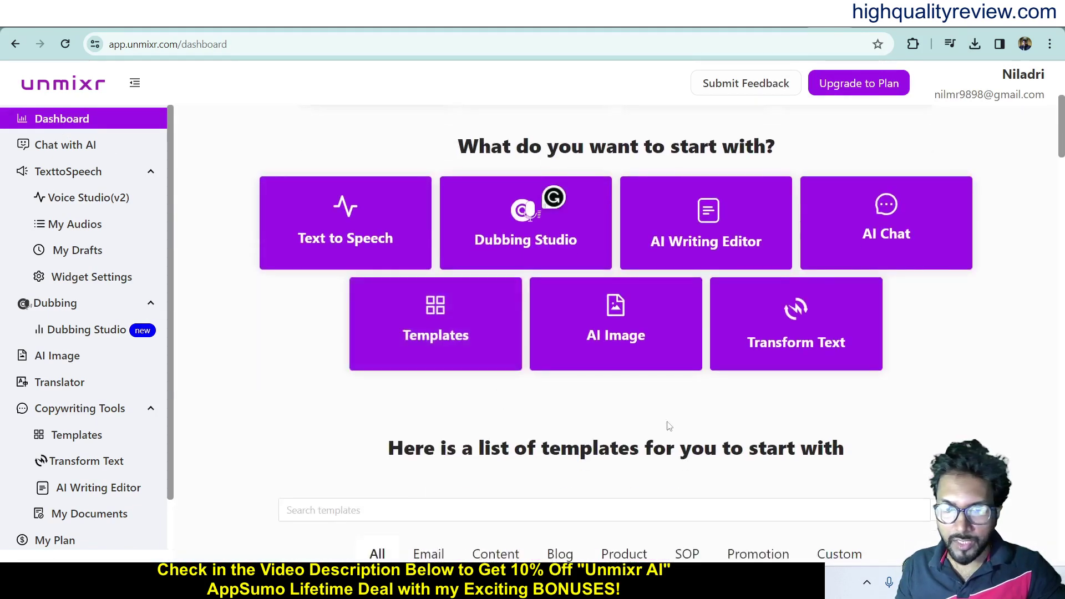
{"action": "left_click", "coordinate": [797, 348]}
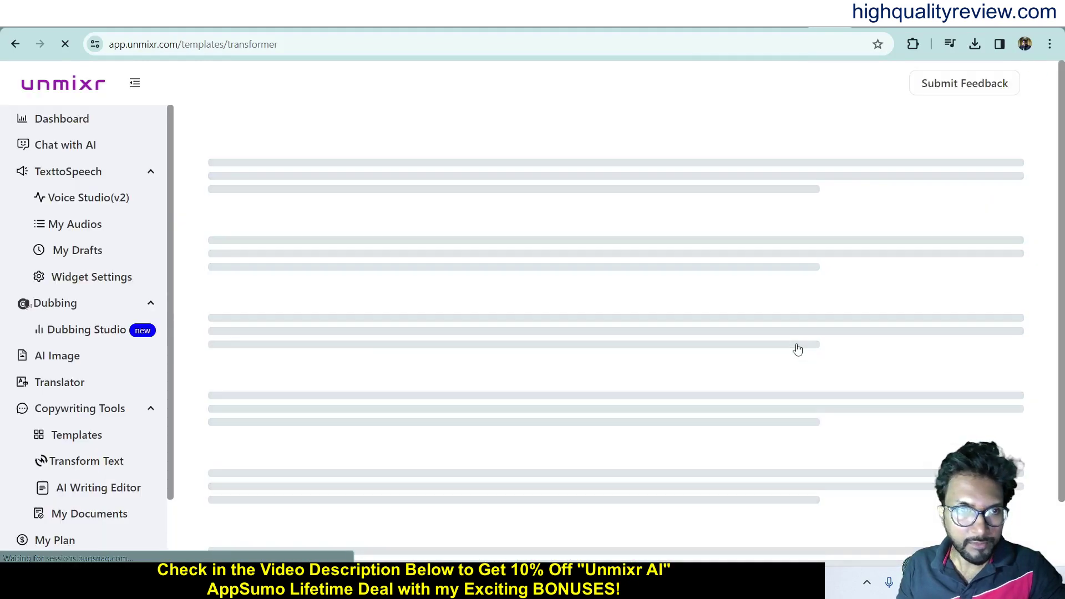
{"action": "left_click", "coordinate": [252, 272]}
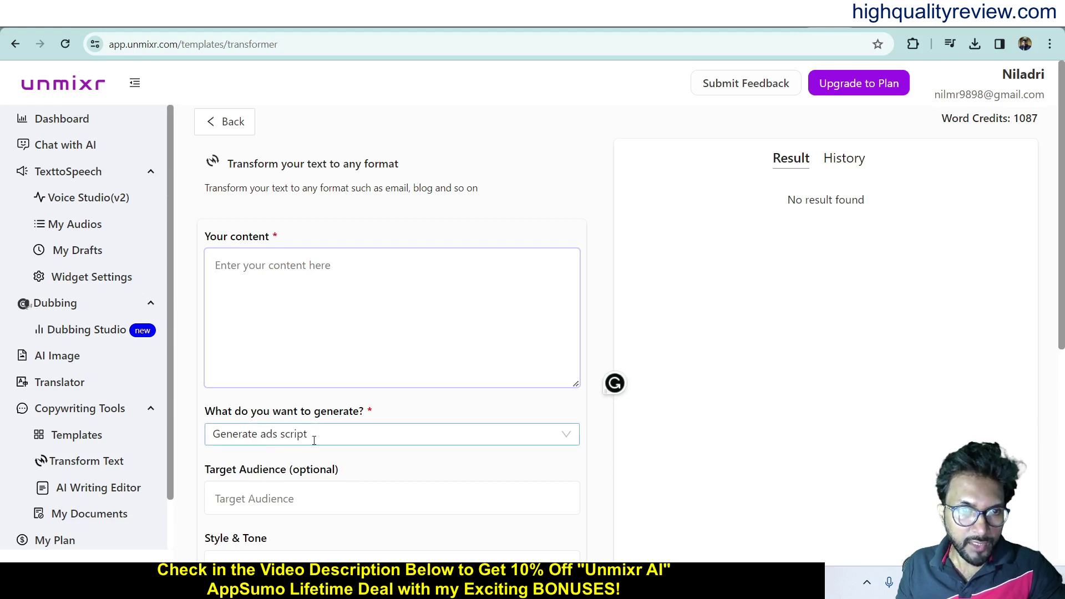
{"action": "scroll", "coordinate": [318, 438], "scroll_direction": "down", "scroll_amount": 1}
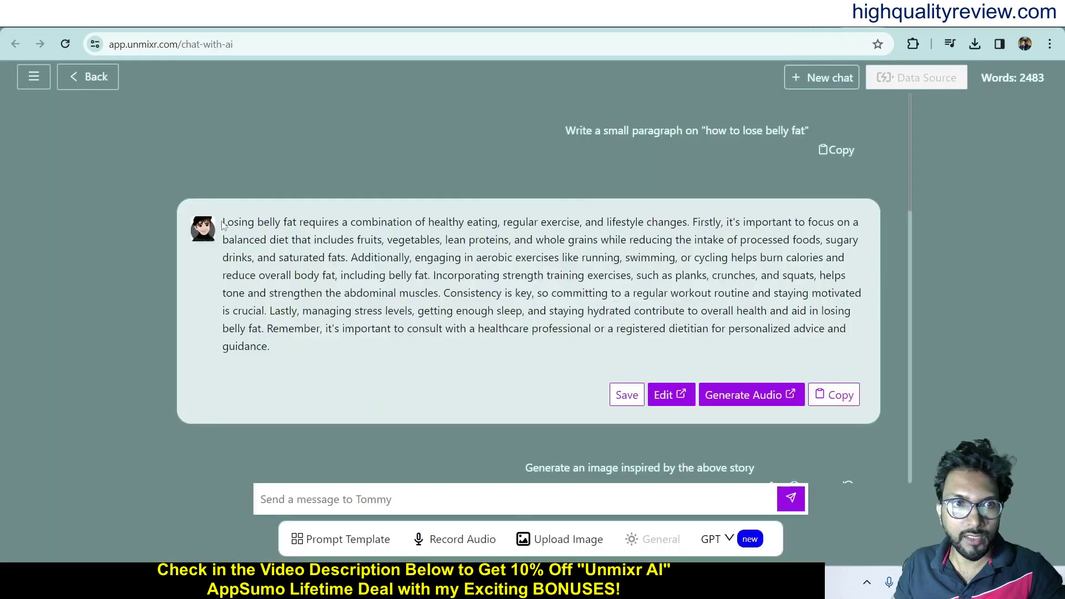
Step: Copy the belly-fat paragraph from the chat reply and paste it into Your content
{"action": "left_click_drag", "start_coordinate": [223, 222], "coordinate": [326, 384]}
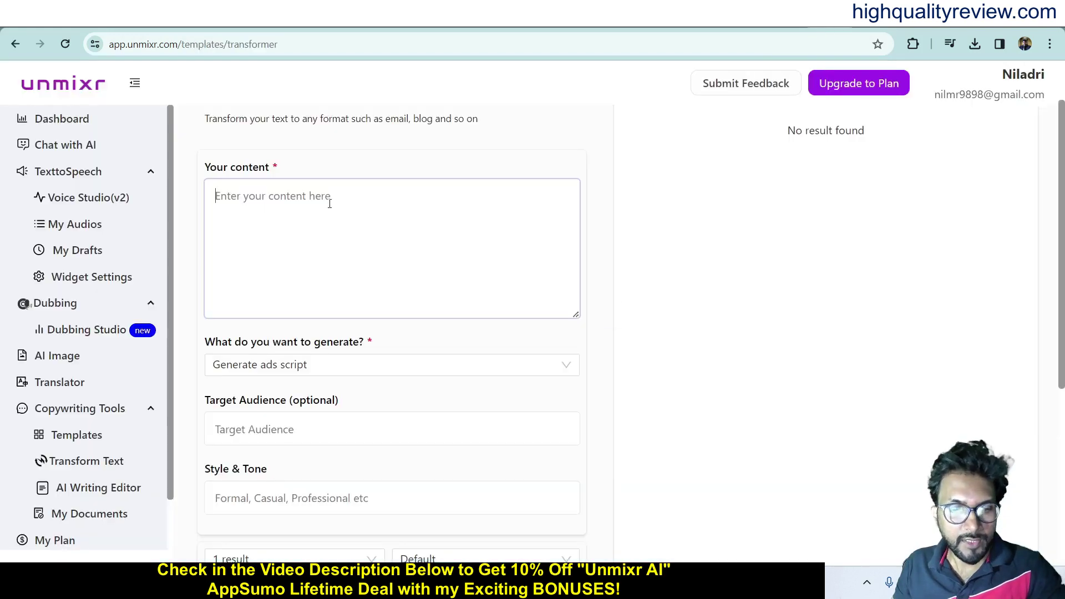
{"action": "key", "text": "ctrl+v"}
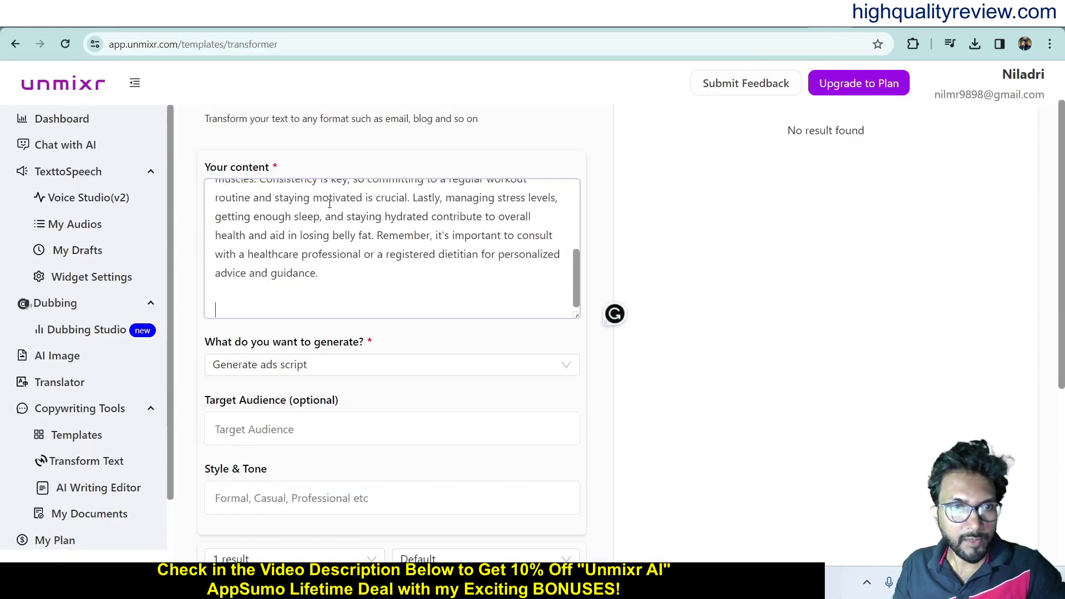
Step: Choose Marketing Email as the output to generate from the belly-fat paragraph
{"action": "left_click", "coordinate": [322, 367]}
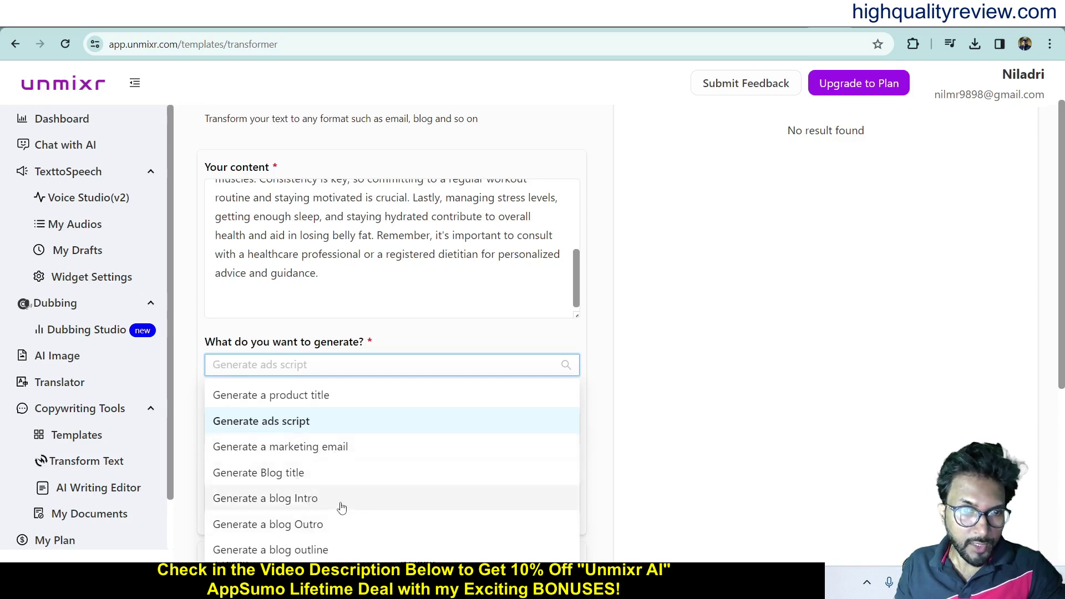
{"action": "scroll", "coordinate": [343, 536], "scroll_direction": "down", "scroll_amount": 3}
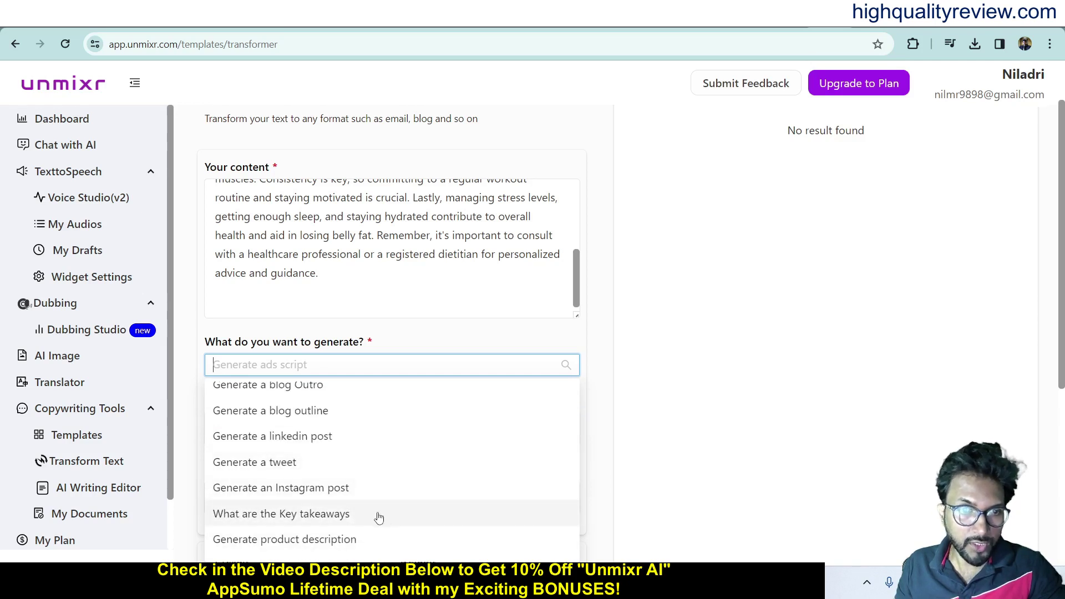
{"action": "scroll", "coordinate": [387, 516], "scroll_direction": "down", "scroll_amount": 1}
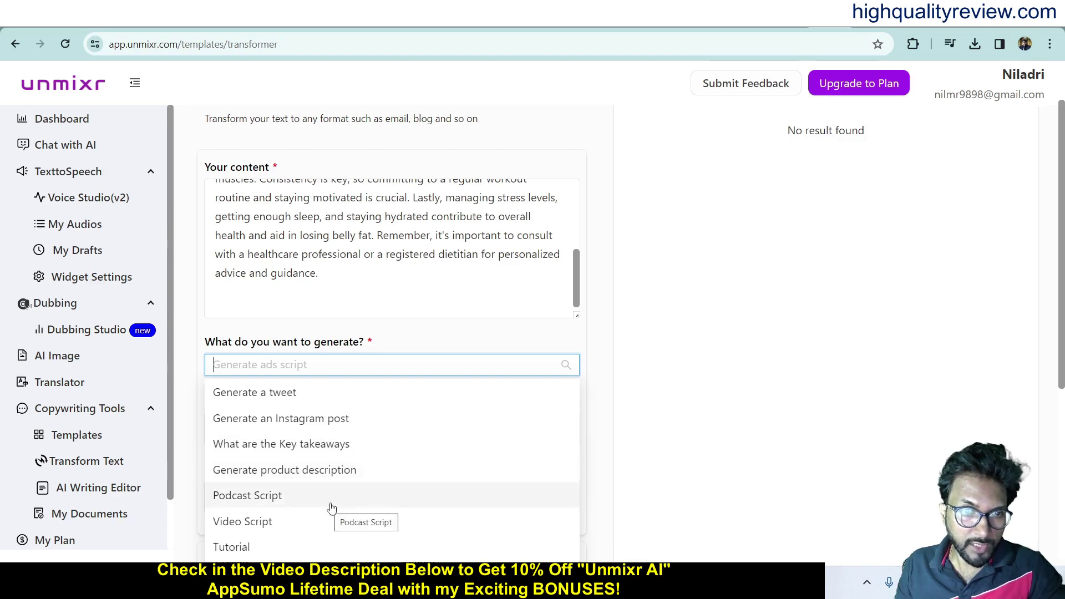
{"action": "scroll", "coordinate": [336, 503], "scroll_direction": "up", "scroll_amount": 2}
{"action": "scroll", "coordinate": [338, 501], "scroll_direction": "up", "scroll_amount": 3}
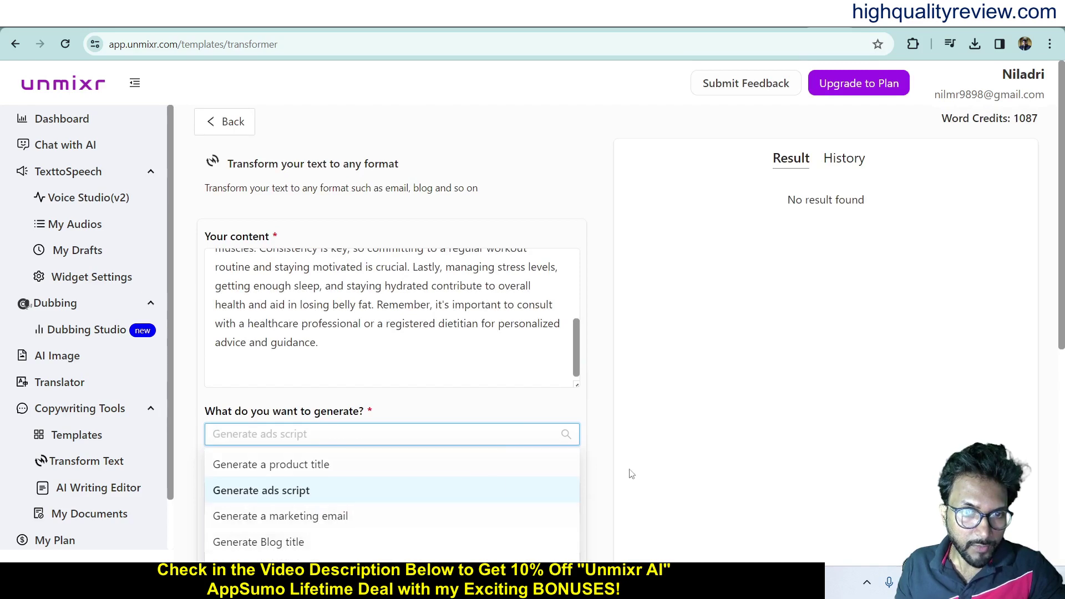
{"action": "scroll", "coordinate": [653, 469], "scroll_direction": "down", "scroll_amount": 2}
{"action": "scroll", "coordinate": [340, 430], "scroll_direction": "down", "scroll_amount": 2}
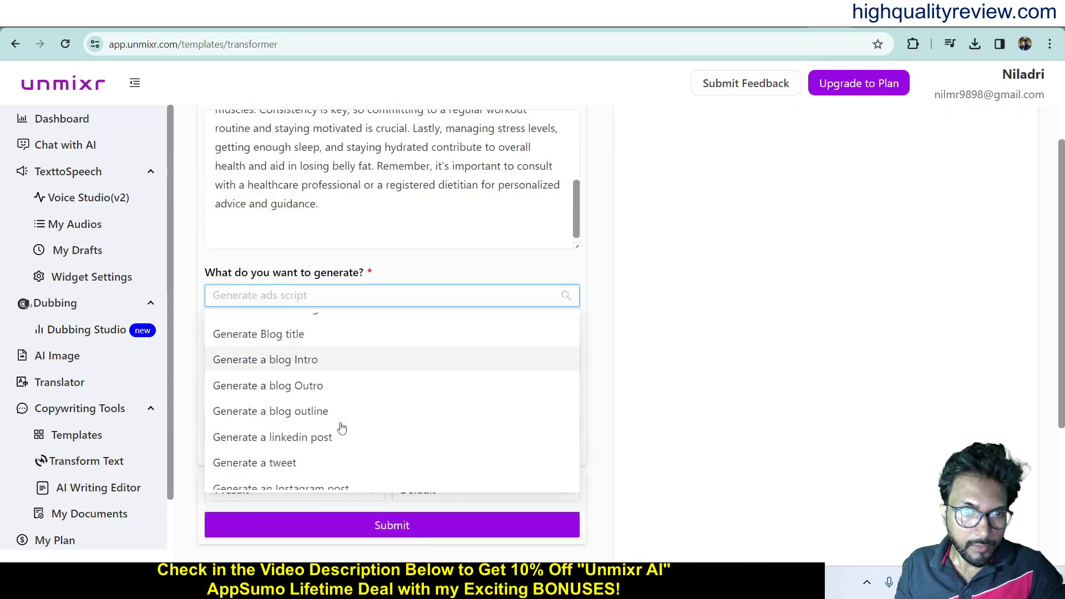
{"action": "scroll", "coordinate": [340, 426], "scroll_direction": "up", "scroll_amount": 4}
{"action": "scroll", "coordinate": [724, 475], "scroll_direction": "down", "scroll_amount": 2}
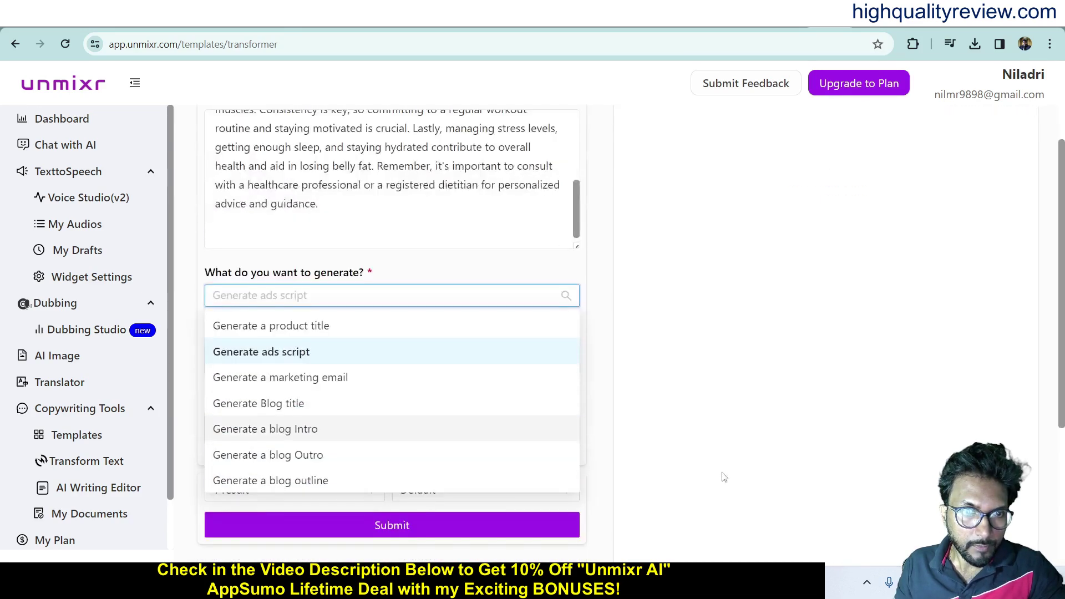
{"action": "left_click", "coordinate": [255, 378]}
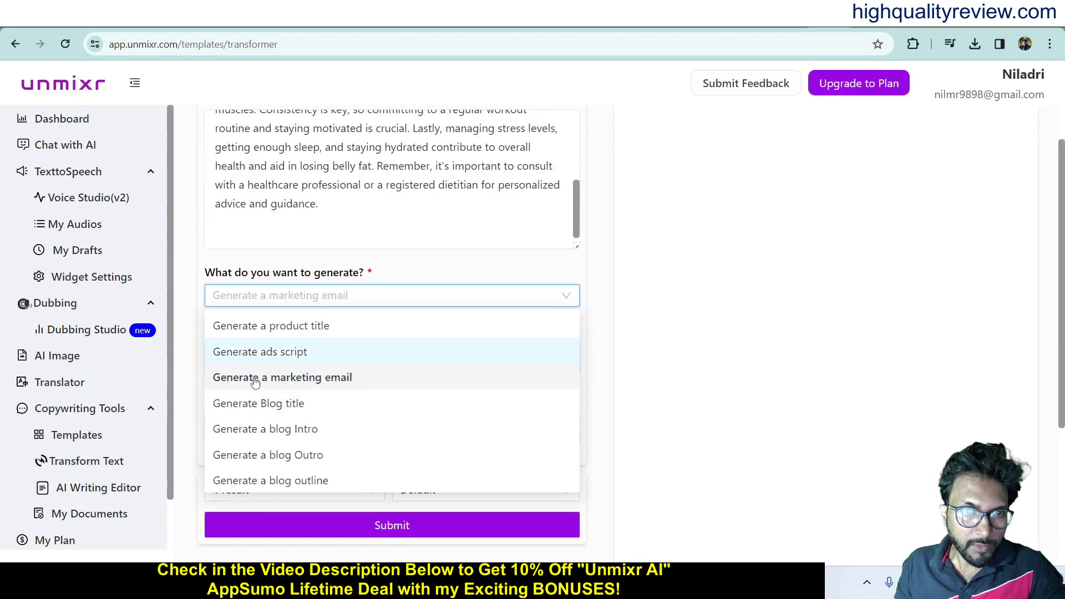
Step: Set the tone to Professional, keep Medium length, and submit the email request
{"action": "left_click", "coordinate": [422, 402]}
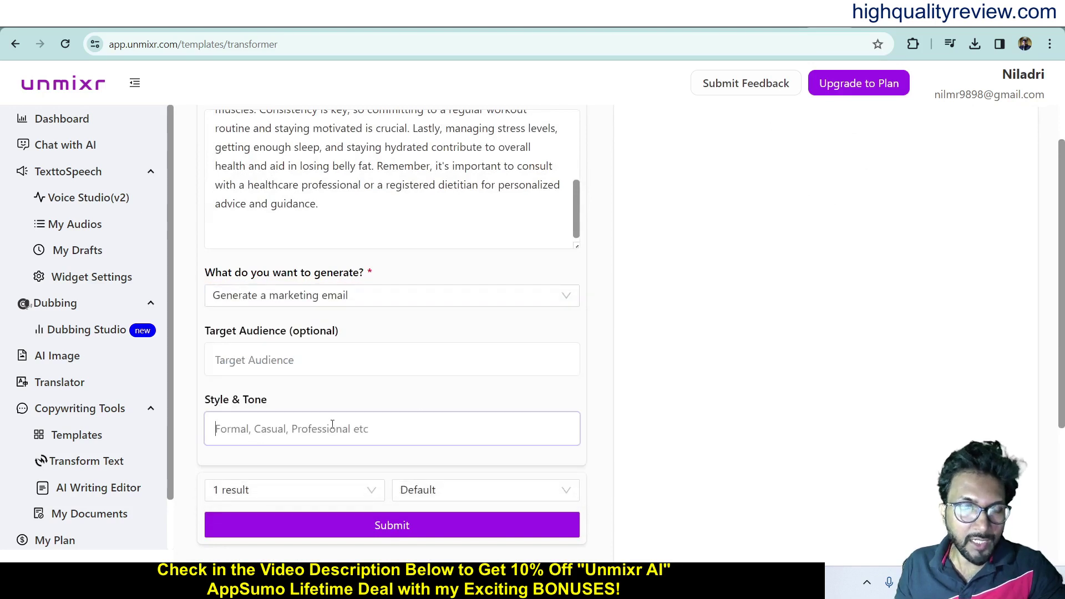
{"action": "type", "text": "P"}
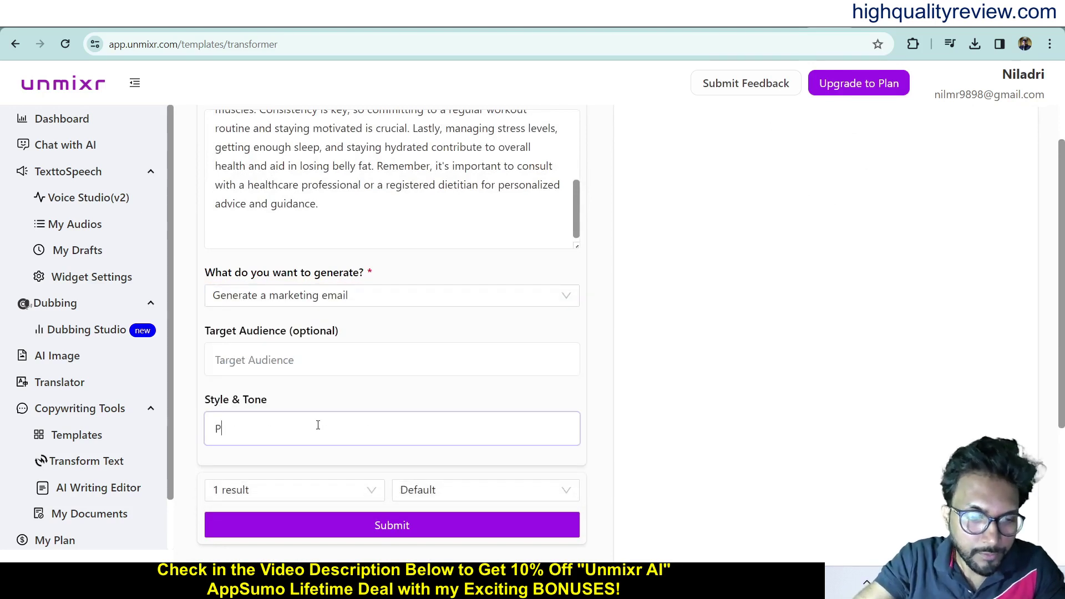
{"action": "type", "text": "rofessional"}
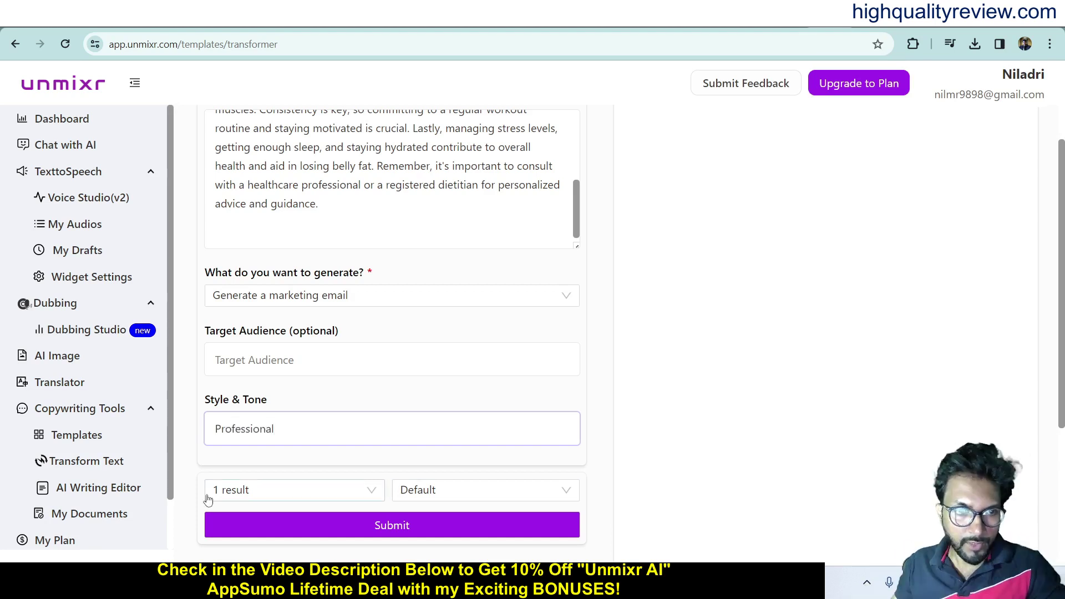
{"action": "left_click", "coordinate": [473, 491]}
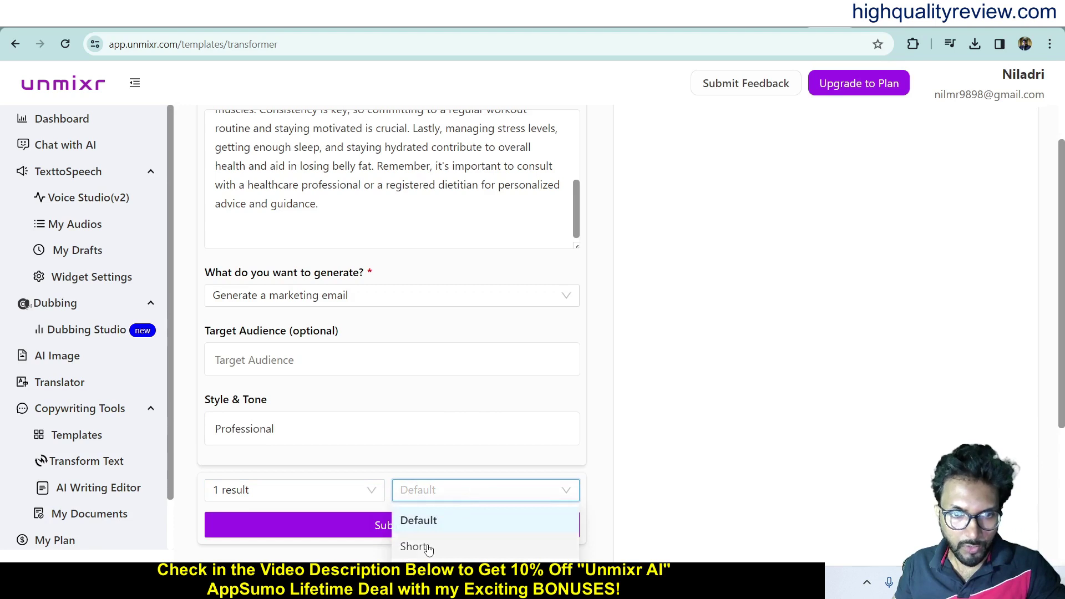
{"action": "scroll", "coordinate": [429, 549], "scroll_direction": "down", "scroll_amount": 1}
{"action": "left_click", "coordinate": [428, 502]}
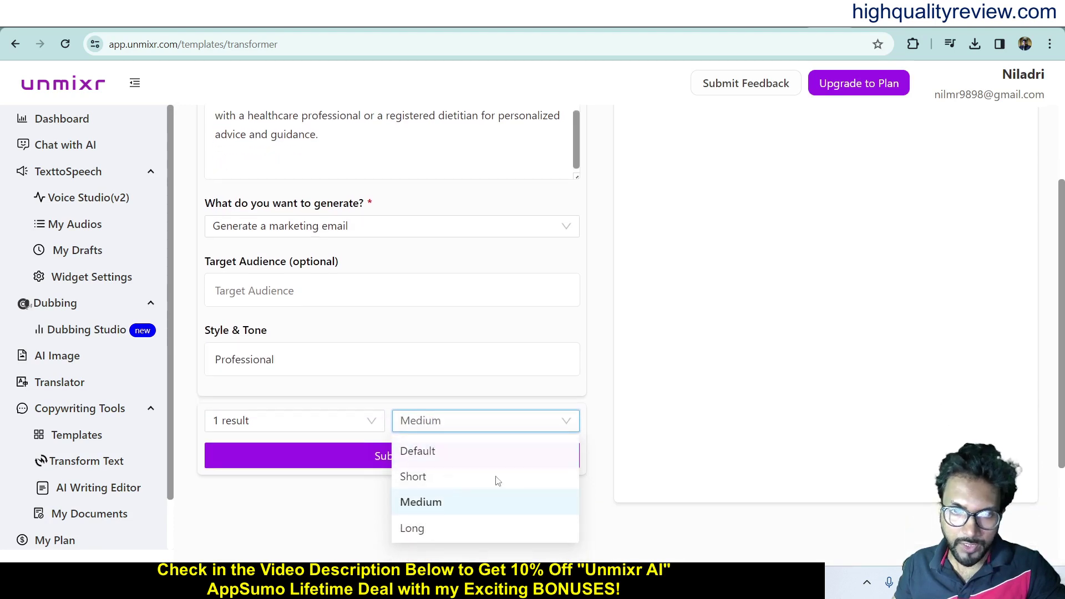
{"action": "left_click", "coordinate": [387, 459]}
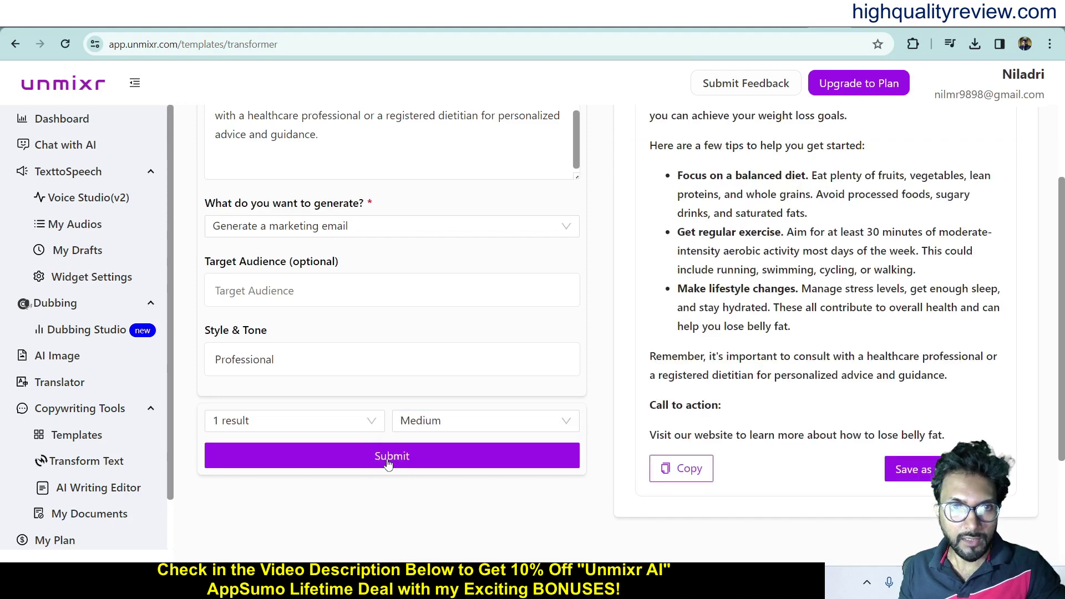
Step: Review the generated 'How to Lose Belly Fat' email with its diet, exercise and lifestyle tips
{"action": "scroll", "coordinate": [843, 355], "scroll_direction": "up", "scroll_amount": 4}
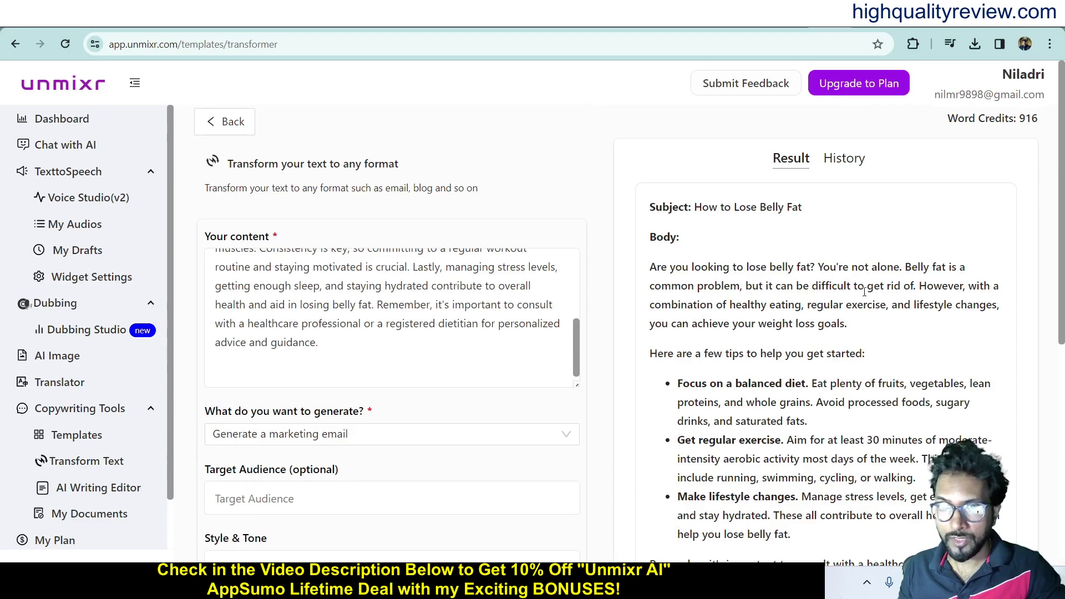
{"action": "scroll", "coordinate": [907, 312], "scroll_direction": "down", "scroll_amount": 7}
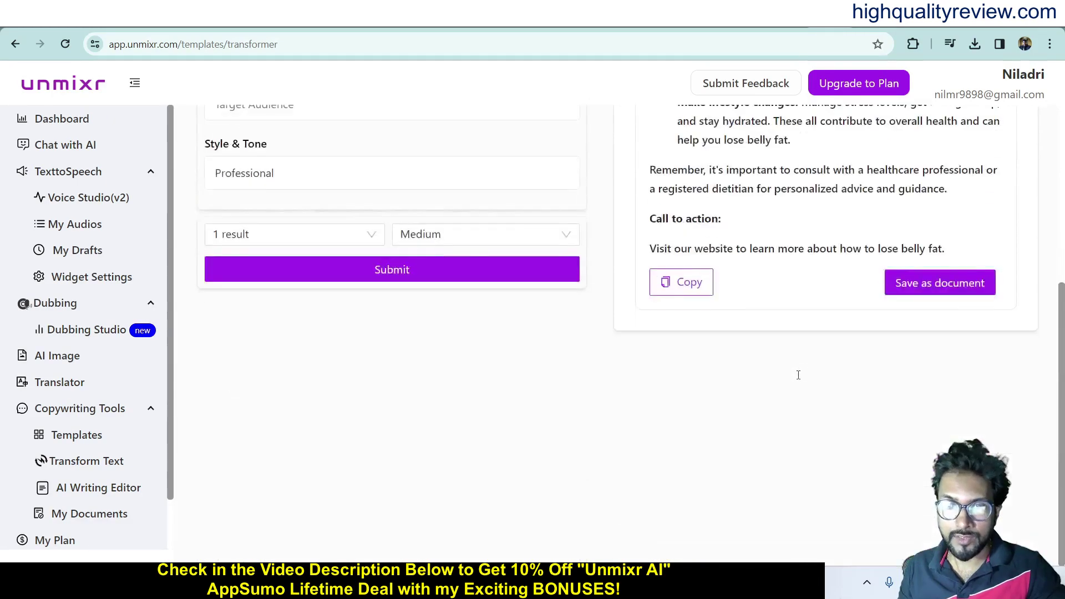
{"action": "scroll", "coordinate": [797, 373], "scroll_direction": "up", "scroll_amount": 6}
{"action": "scroll", "coordinate": [786, 406], "scroll_direction": "down", "scroll_amount": 1}
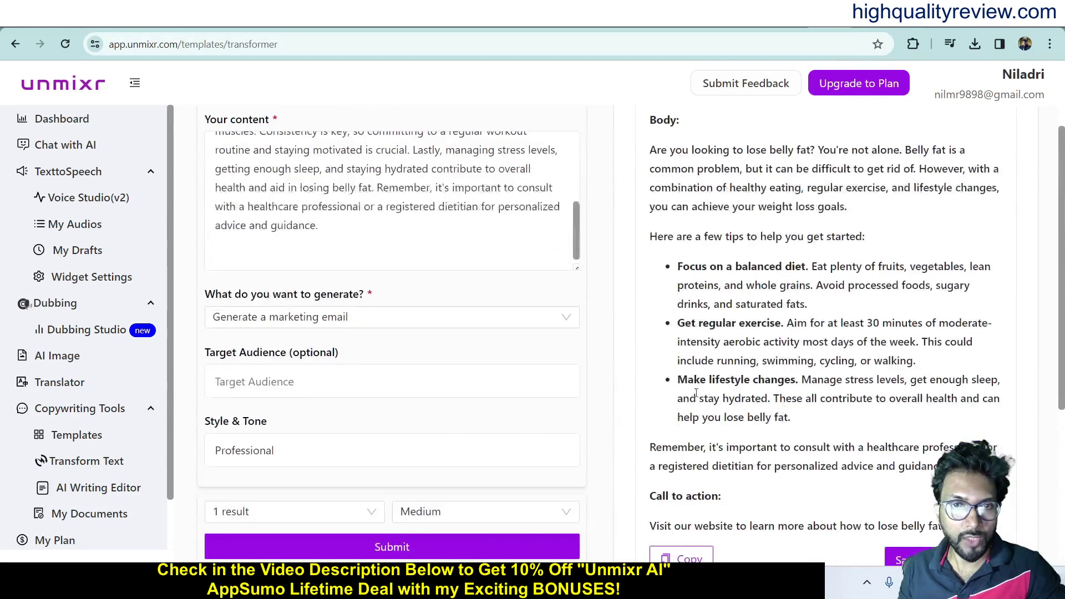
Step: Switch the output to FAQ (Frequently Asked Question) at Medium length and resubmit the paragraph
{"action": "left_click", "coordinate": [529, 317]}
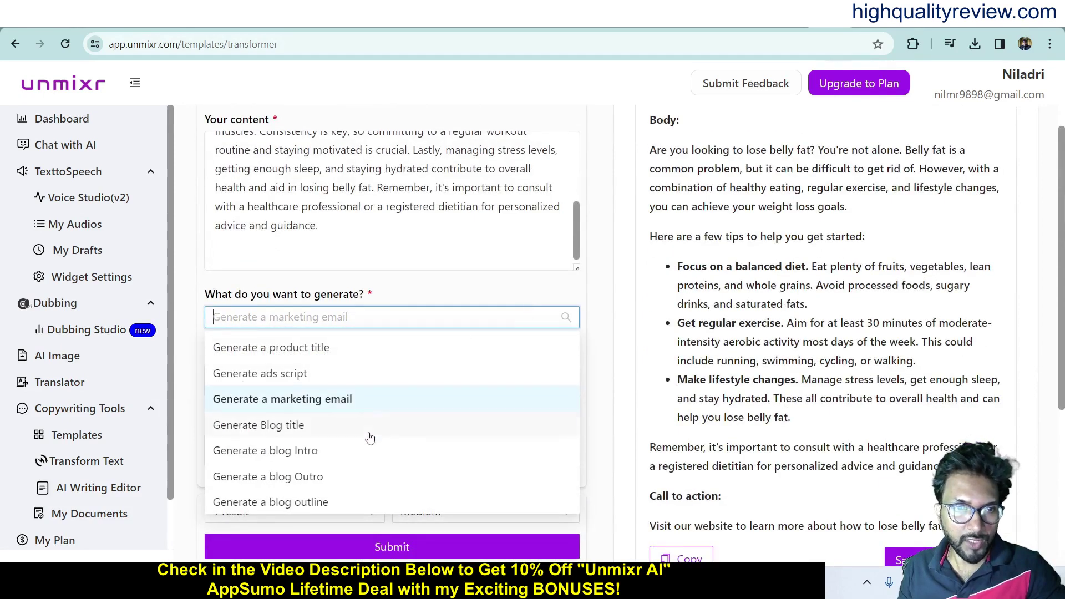
{"action": "scroll", "coordinate": [370, 441], "scroll_direction": "down", "scroll_amount": 6}
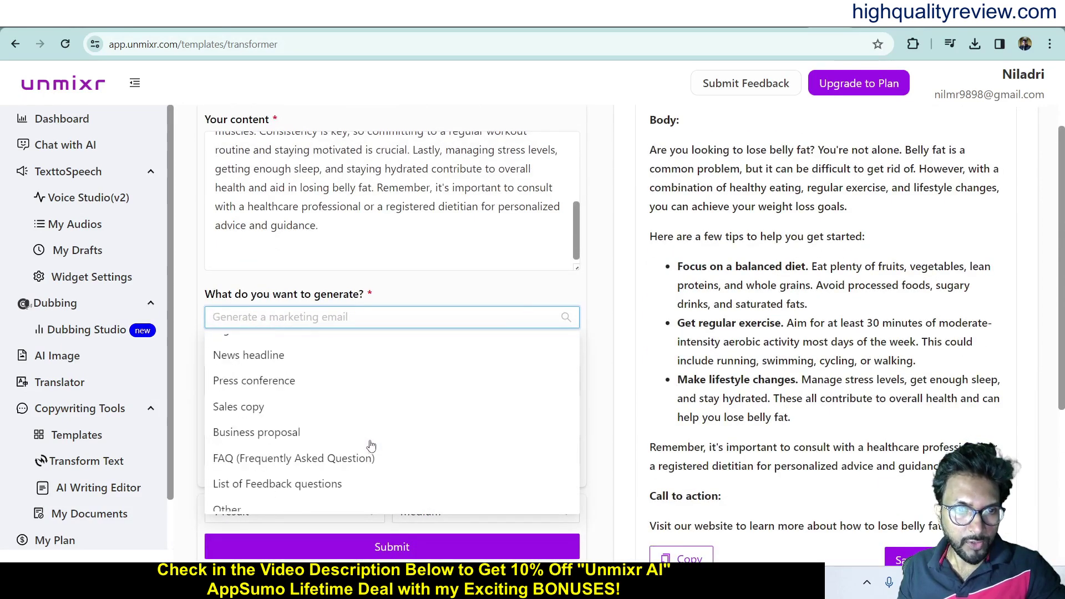
{"action": "scroll", "coordinate": [377, 445], "scroll_direction": "down", "scroll_amount": 1}
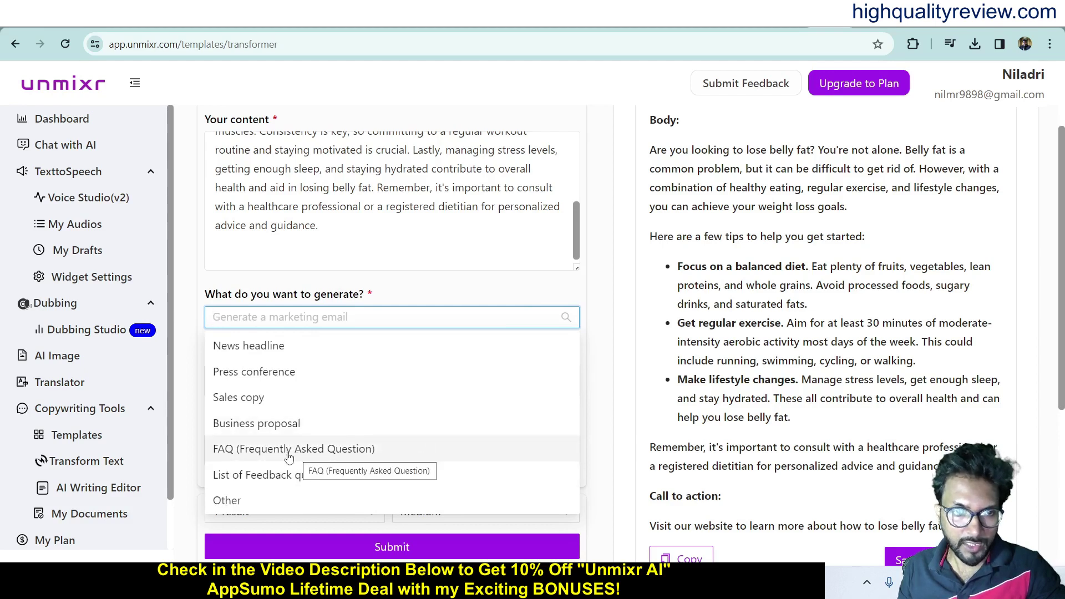
{"action": "left_click", "coordinate": [229, 454]}
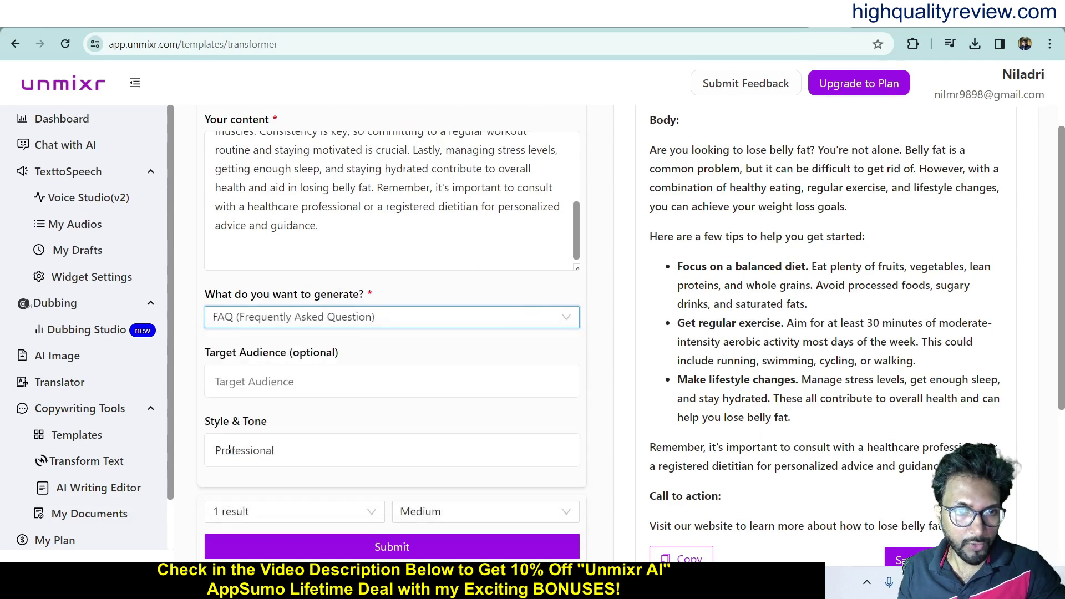
{"action": "scroll", "coordinate": [371, 238], "scroll_direction": "down", "scroll_amount": 3}
{"action": "left_click", "coordinate": [447, 308]}
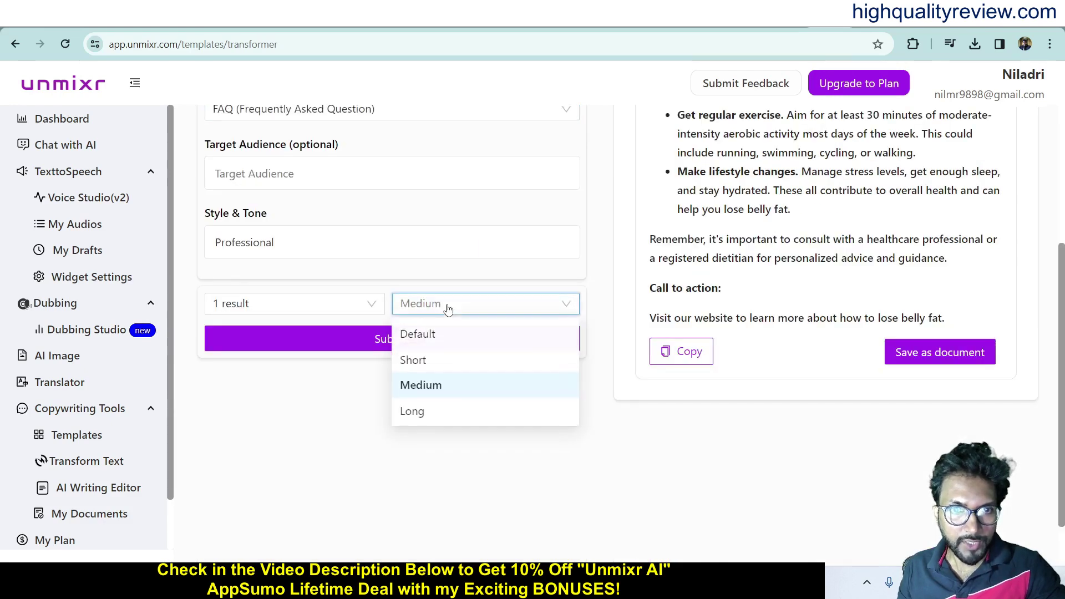
{"action": "left_click", "coordinate": [444, 308]}
{"action": "left_click", "coordinate": [382, 340]}
{"action": "scroll", "coordinate": [440, 443], "scroll_direction": "up", "scroll_amount": 4}
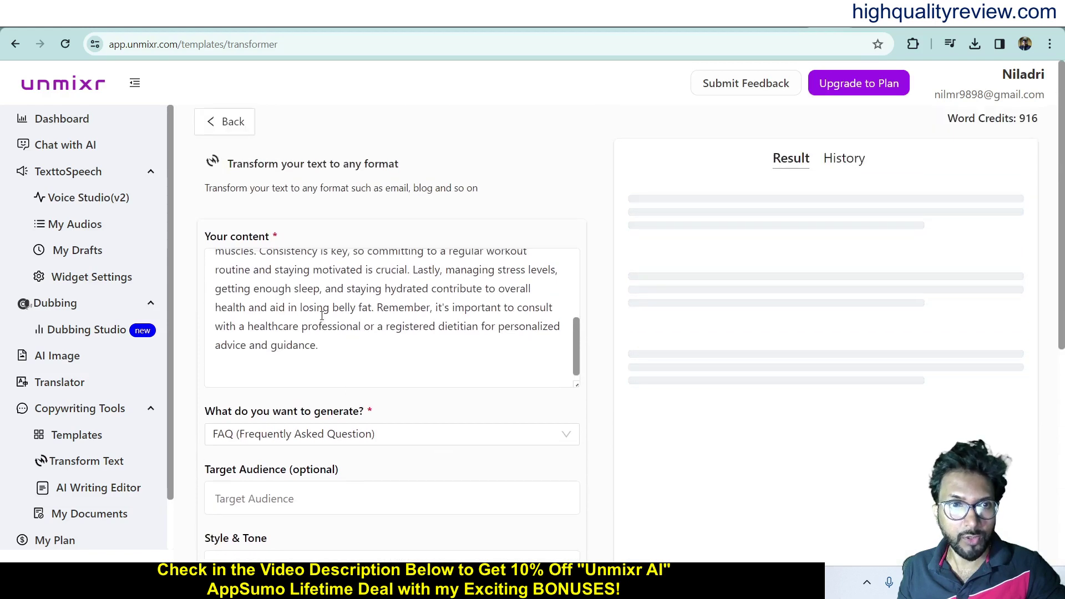
{"action": "scroll", "coordinate": [355, 316], "scroll_direction": "up", "scroll_amount": 2}
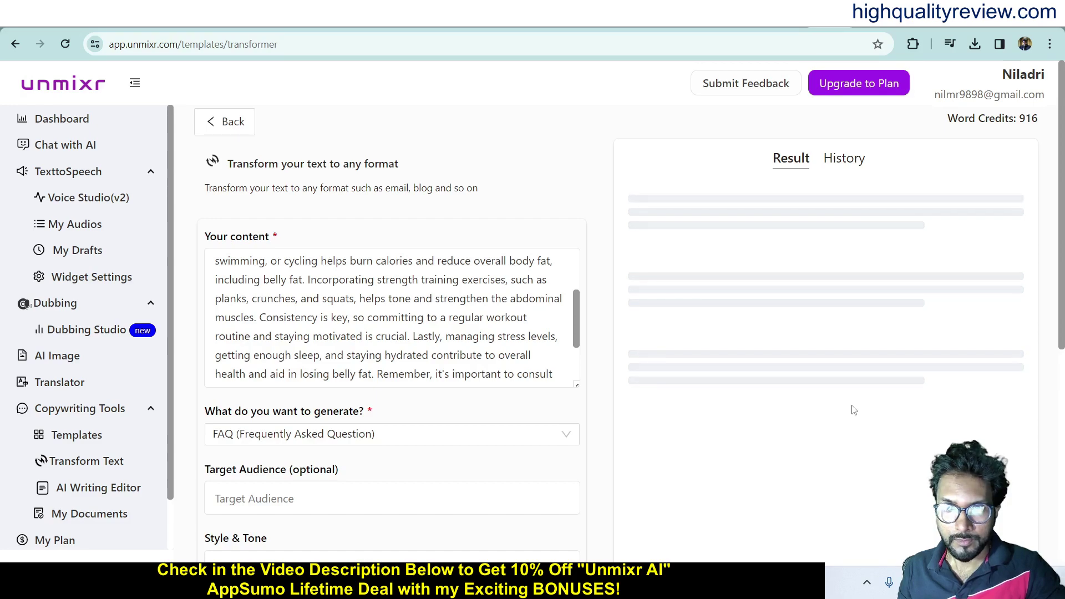
Step: Scroll through the belly-fat FAQ covering methods, foods to avoid, exercises and timelines, then back up
{"action": "scroll", "coordinate": [821, 388], "scroll_direction": "down", "scroll_amount": 5}
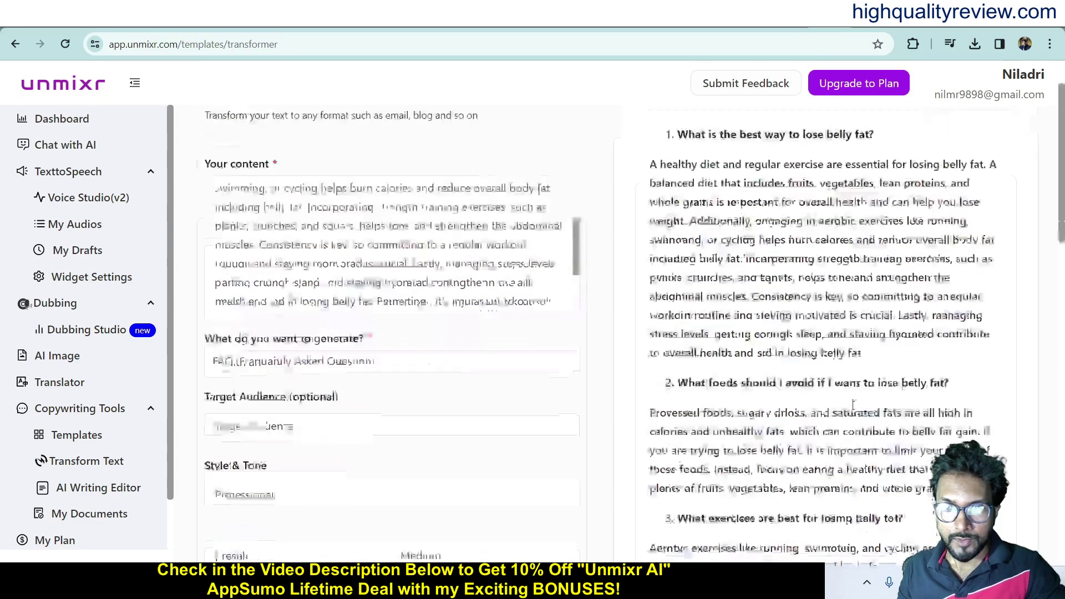
{"action": "scroll", "coordinate": [777, 378], "scroll_direction": "up", "scroll_amount": 5}
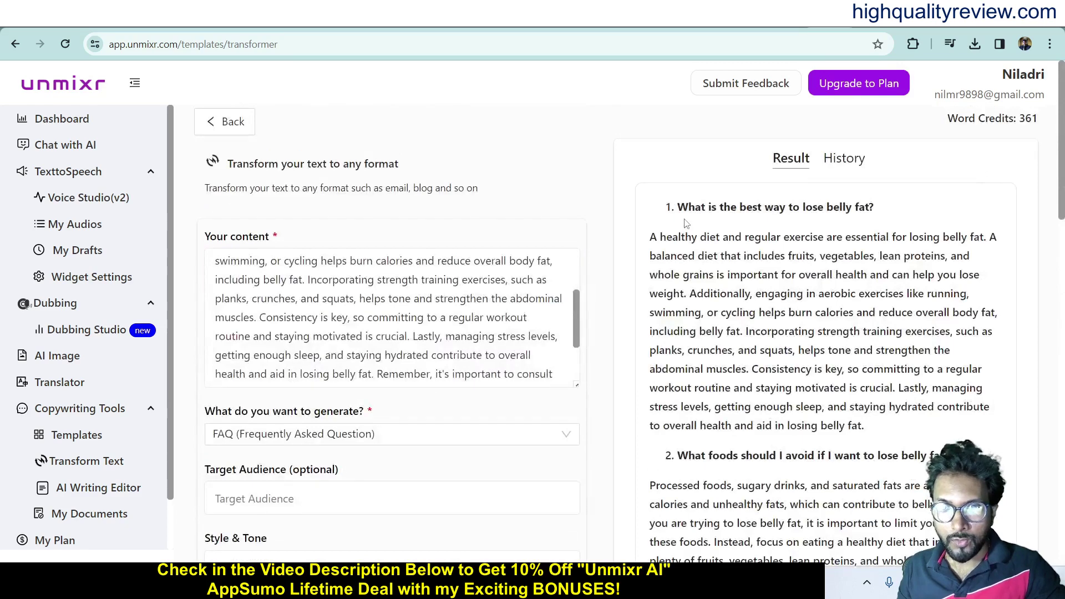
{"action": "scroll", "coordinate": [833, 305], "scroll_direction": "down", "scroll_amount": 1}
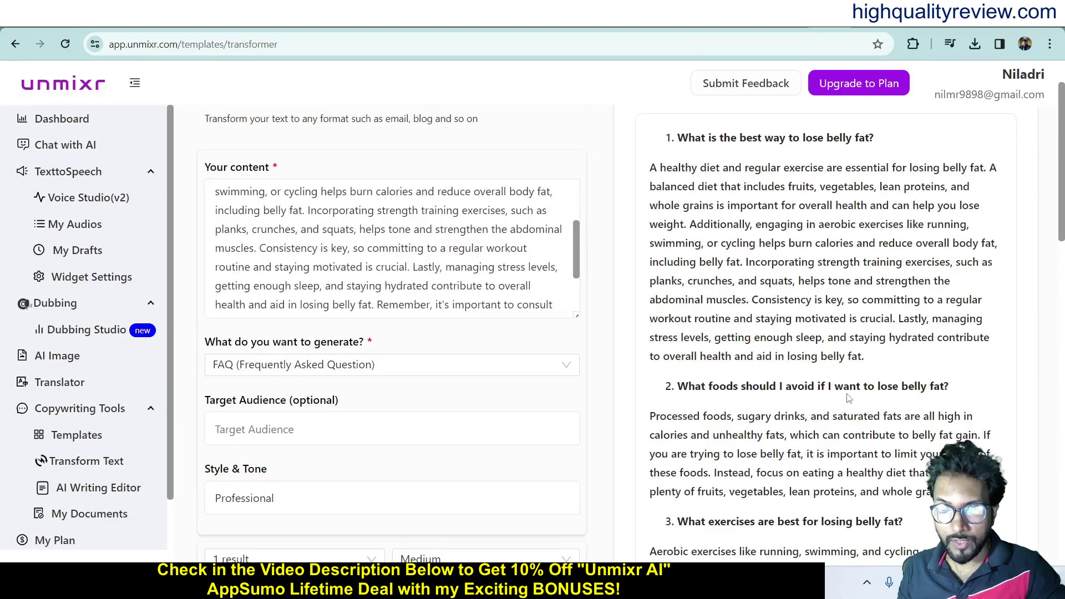
{"action": "scroll", "coordinate": [878, 399], "scroll_direction": "down", "scroll_amount": 13}
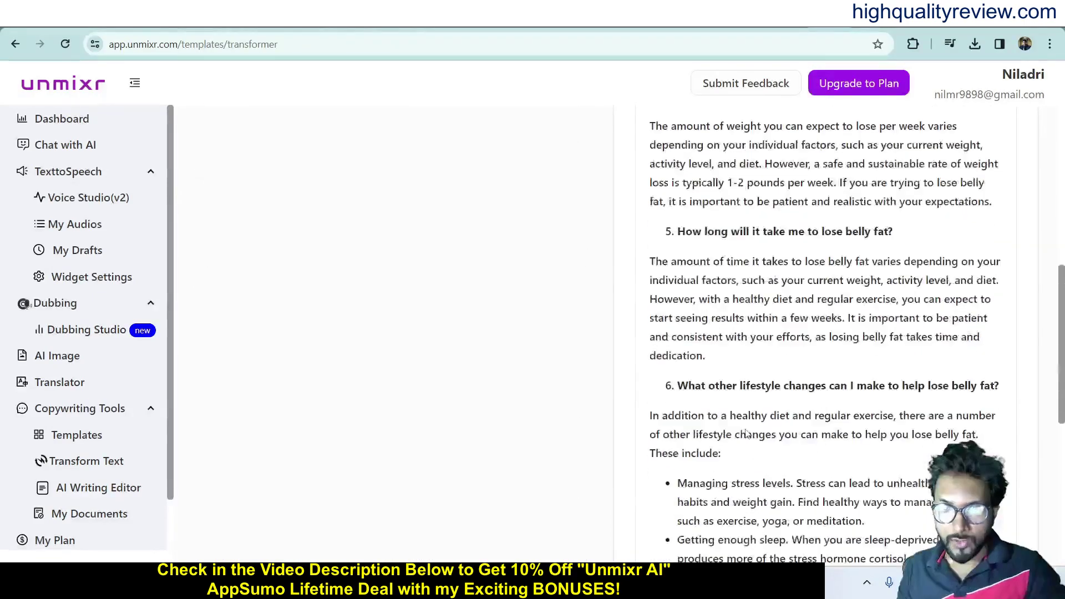
{"action": "scroll", "coordinate": [748, 434], "scroll_direction": "down", "scroll_amount": 2}
{"action": "scroll", "coordinate": [748, 433], "scroll_direction": "up", "scroll_amount": 20}
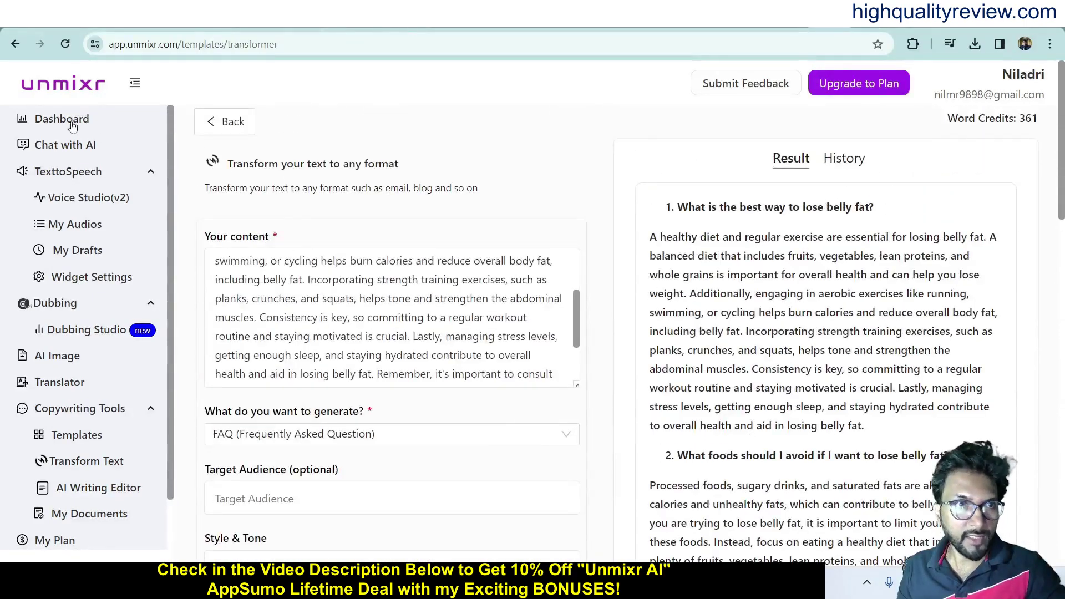
Step: Visit the Dashboard and Chat with AI pages, then open My Audios with the belly-fat narration
{"action": "left_click", "coordinate": [72, 126]}
{"action": "scroll", "coordinate": [644, 373], "scroll_direction": "down", "scroll_amount": 2}
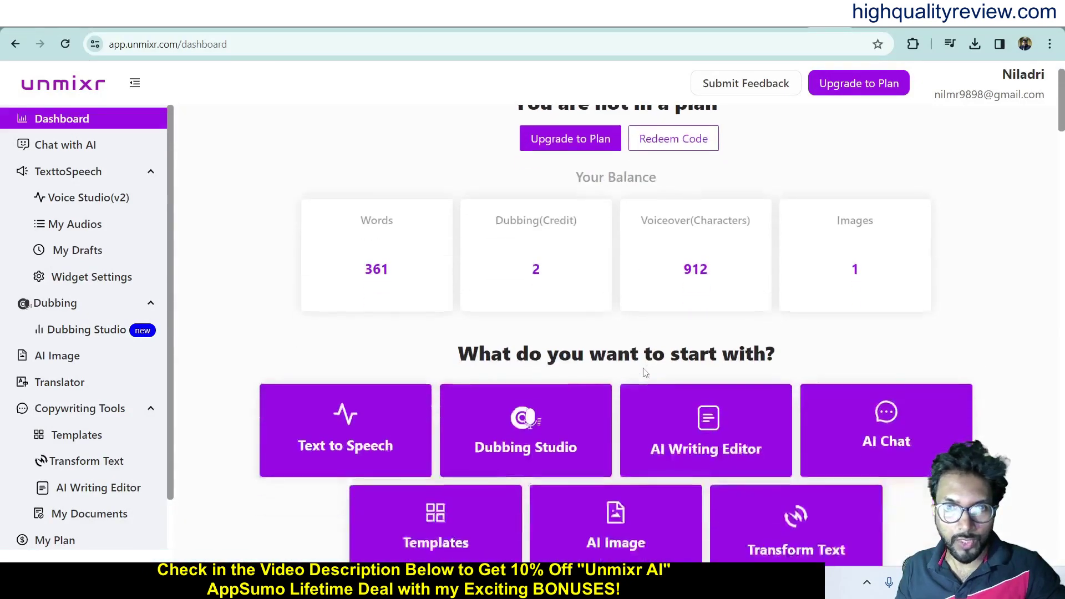
{"action": "scroll", "coordinate": [644, 372], "scroll_direction": "down", "scroll_amount": 3}
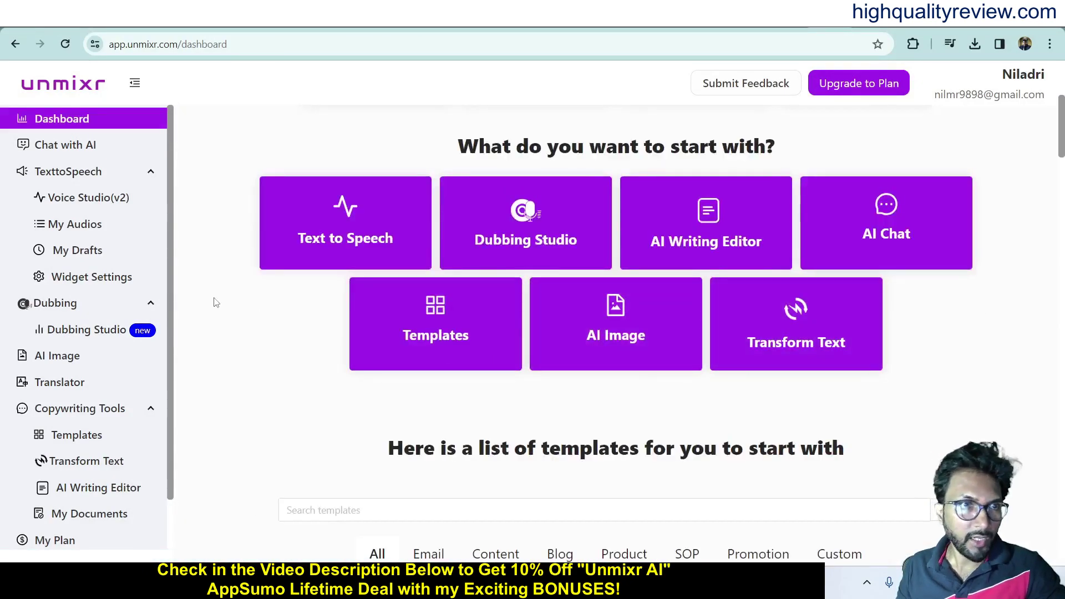
{"action": "left_click", "coordinate": [62, 148]}
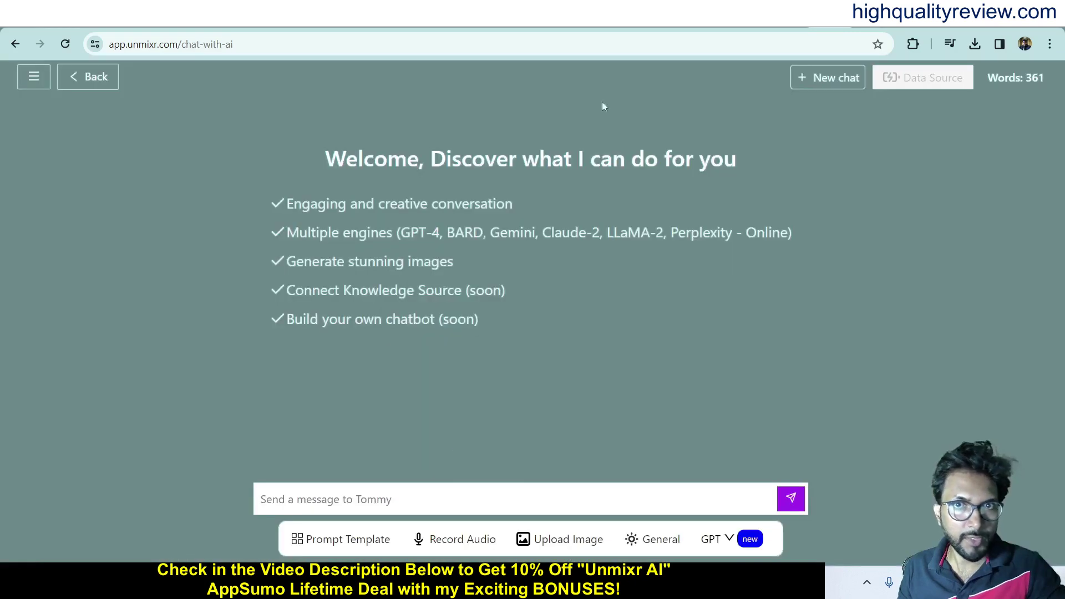
{"action": "left_click", "coordinate": [88, 76]}
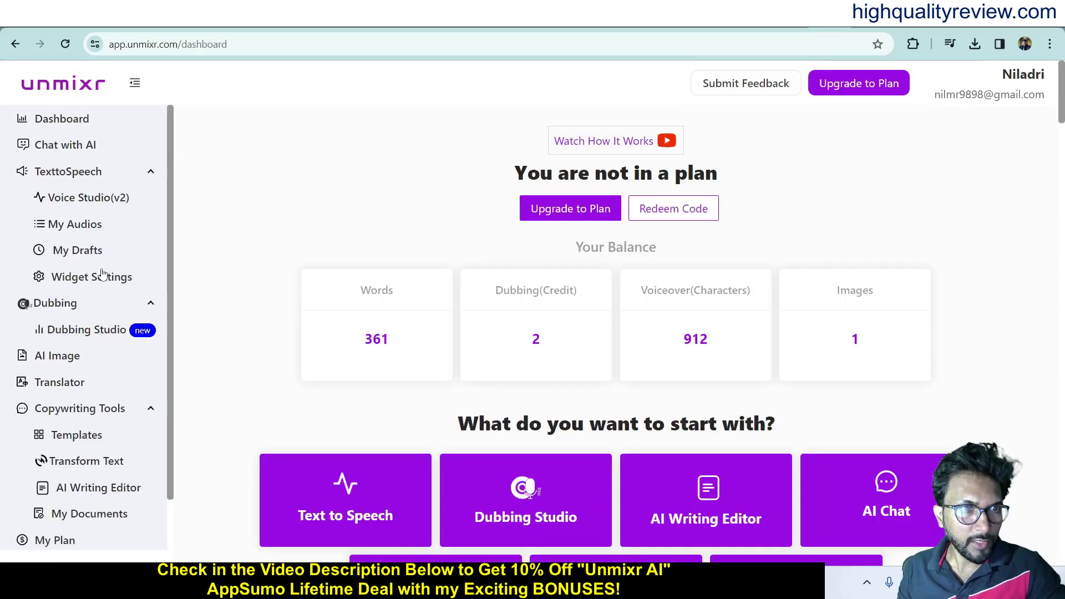
{"action": "left_click", "coordinate": [69, 229]}
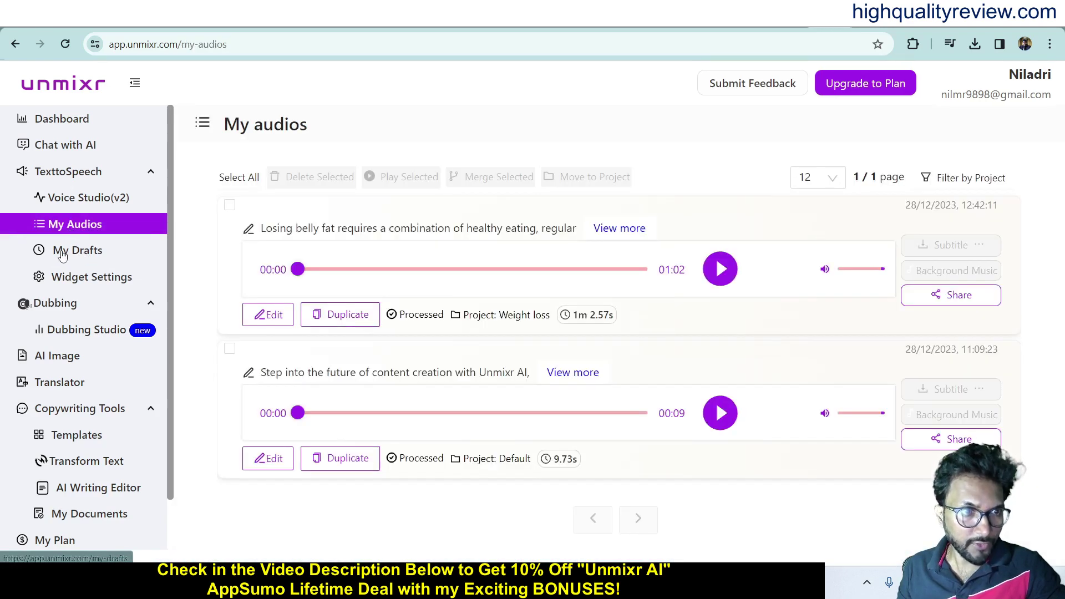
Step: In Widget Settings, set the primary color to a near-black dark purple
{"action": "left_click", "coordinate": [68, 283]}
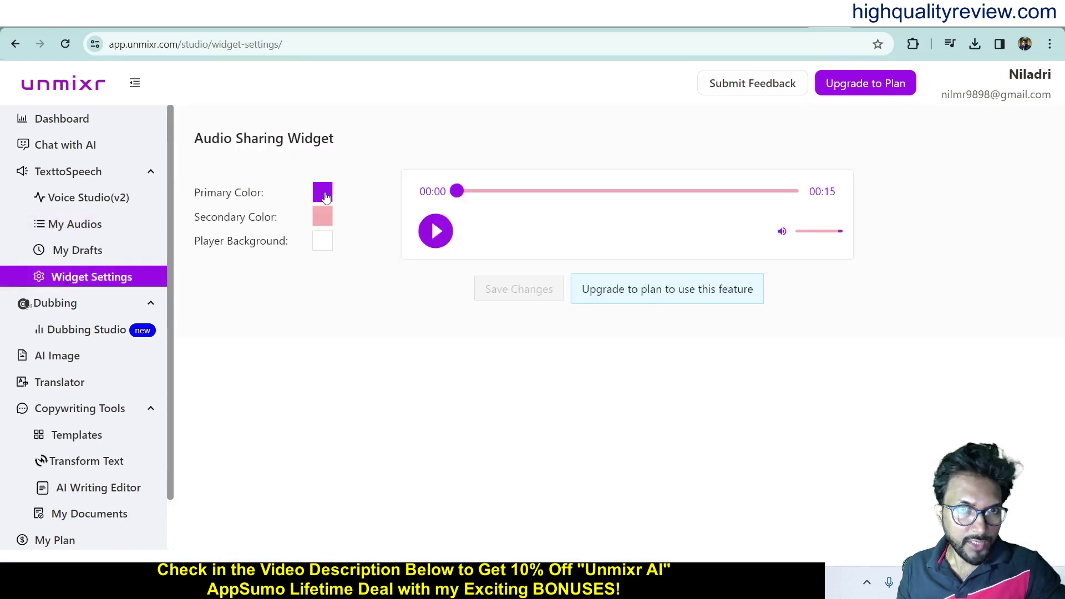
{"action": "left_click", "coordinate": [323, 195]}
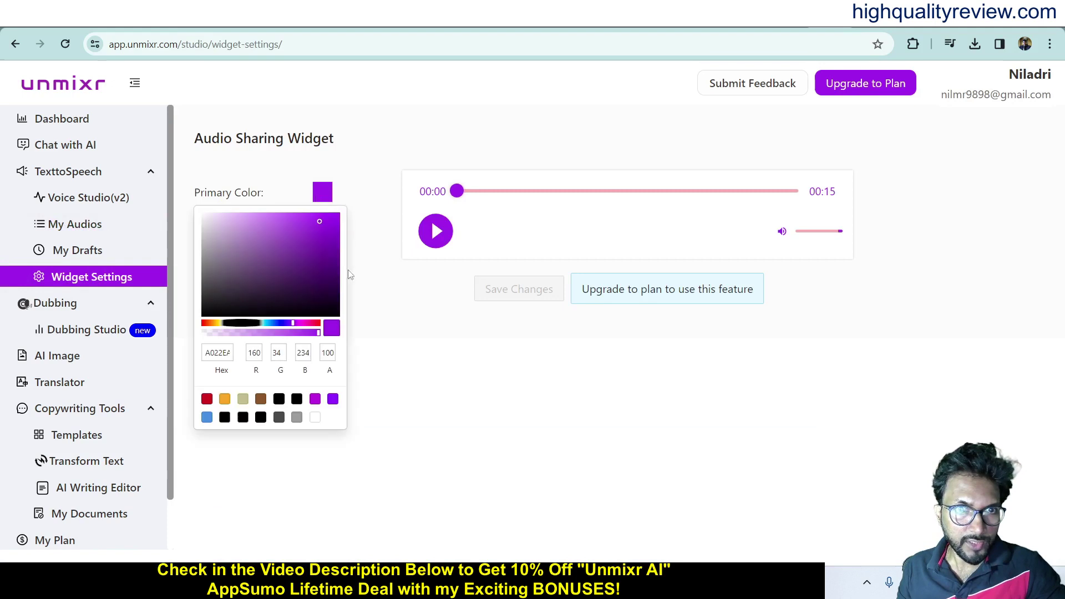
{"action": "left_click", "coordinate": [302, 261]}
{"action": "left_click", "coordinate": [316, 296]}
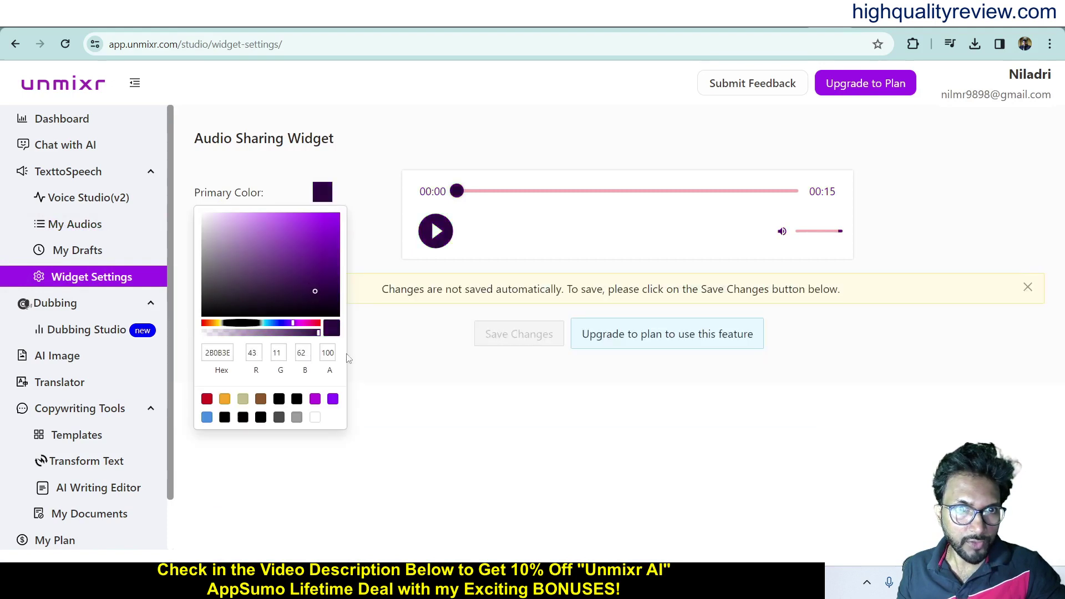
{"action": "left_click", "coordinate": [423, 412]}
Step: Set the widget's player background color to red
{"action": "left_click", "coordinate": [322, 242]}
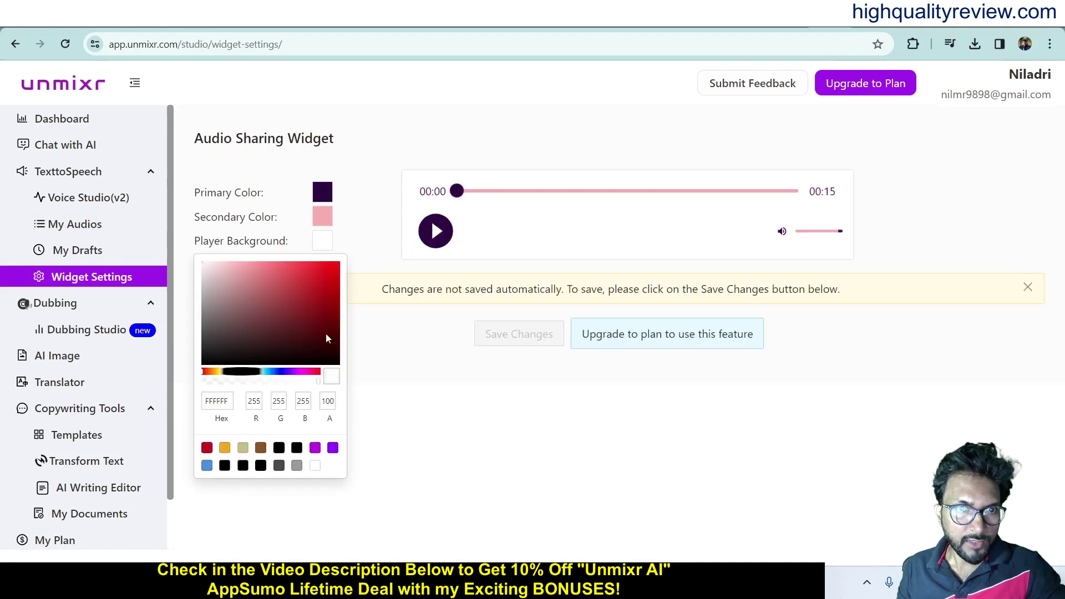
{"action": "left_click", "coordinate": [325, 283]}
{"action": "left_click", "coordinate": [451, 384]}
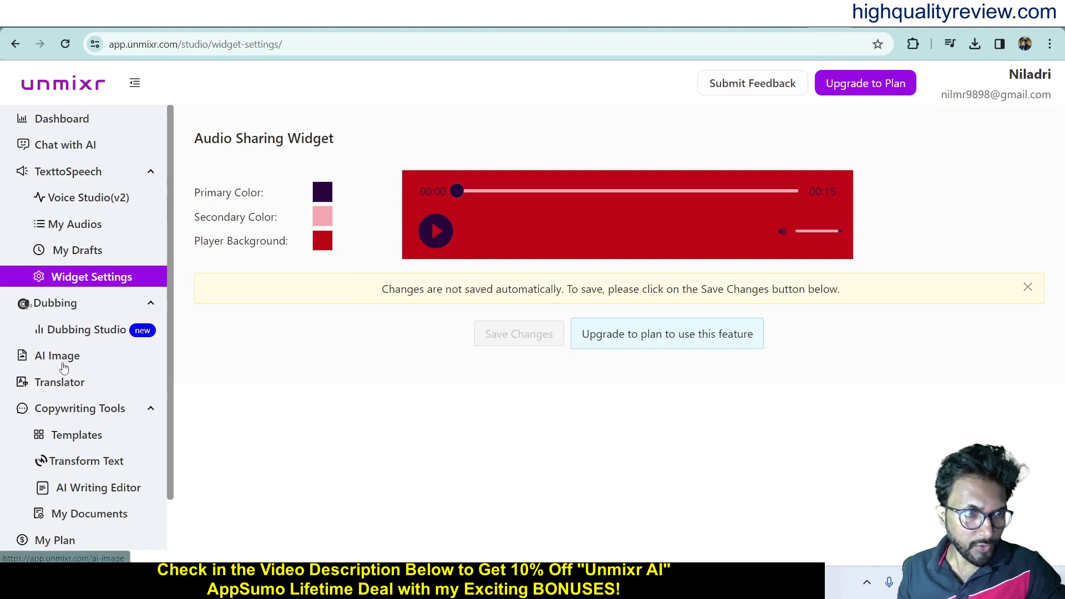
{"action": "scroll", "coordinate": [129, 383], "scroll_direction": "down", "scroll_amount": 1}
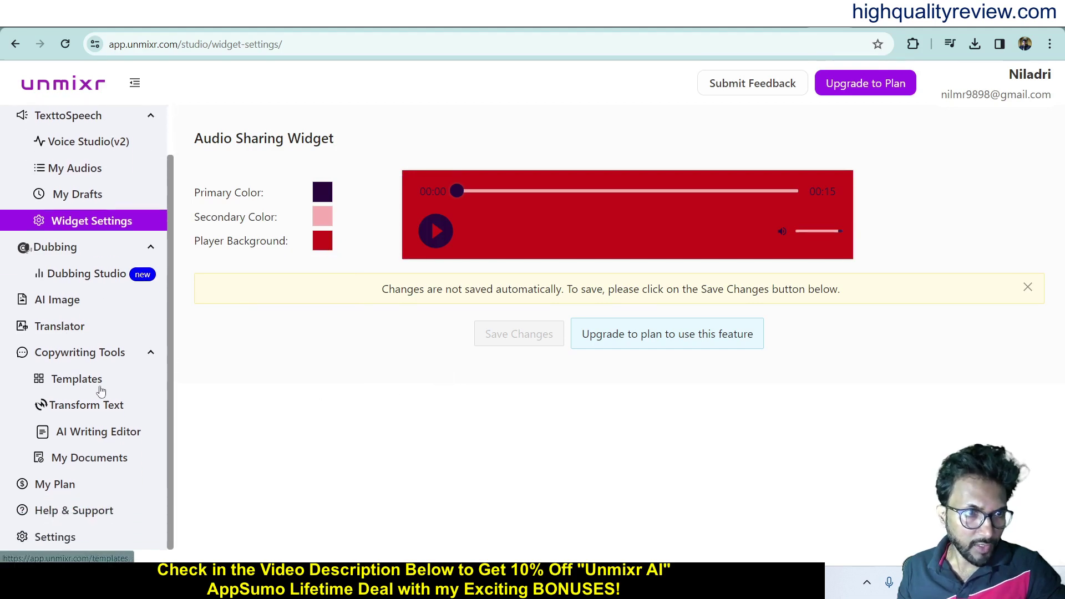